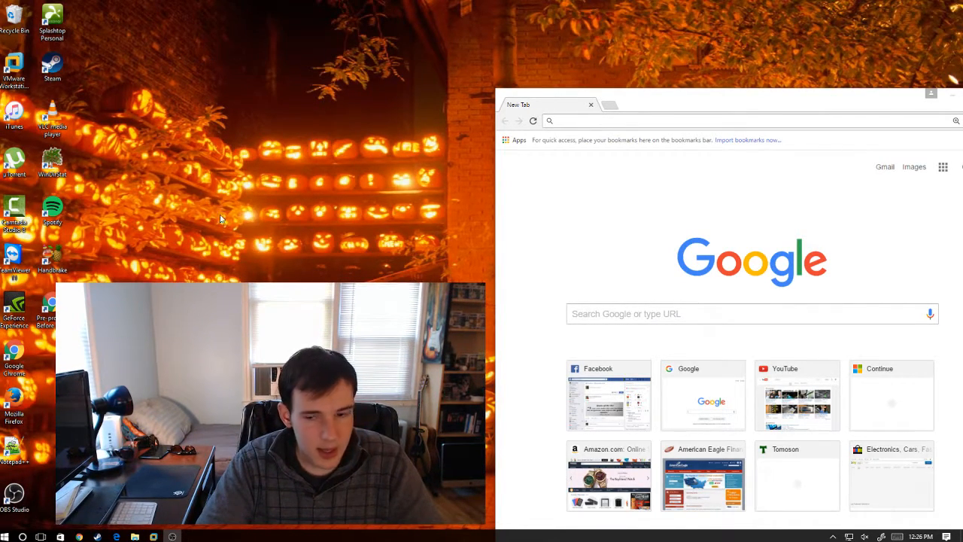
Paste and load the TurnKey WordPress appliance address, then start the 335MB VM build download.
drag(657, 100, 427, 66)
right_click(419, 89)
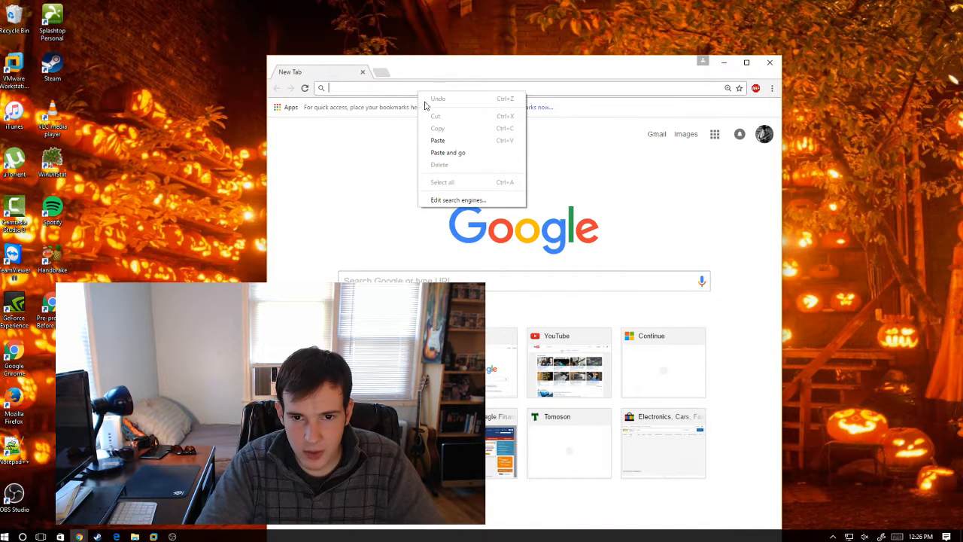
click(438, 142)
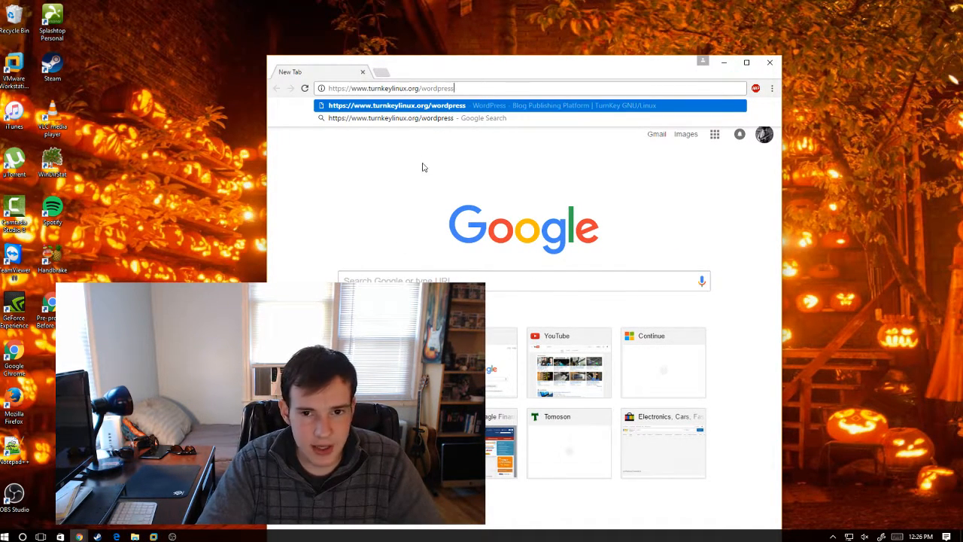
click(388, 108)
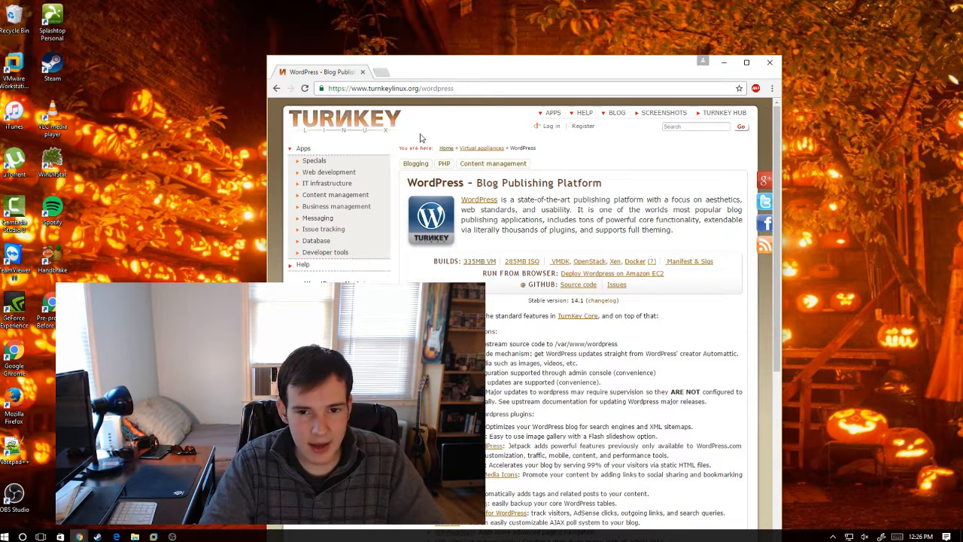
click(476, 267)
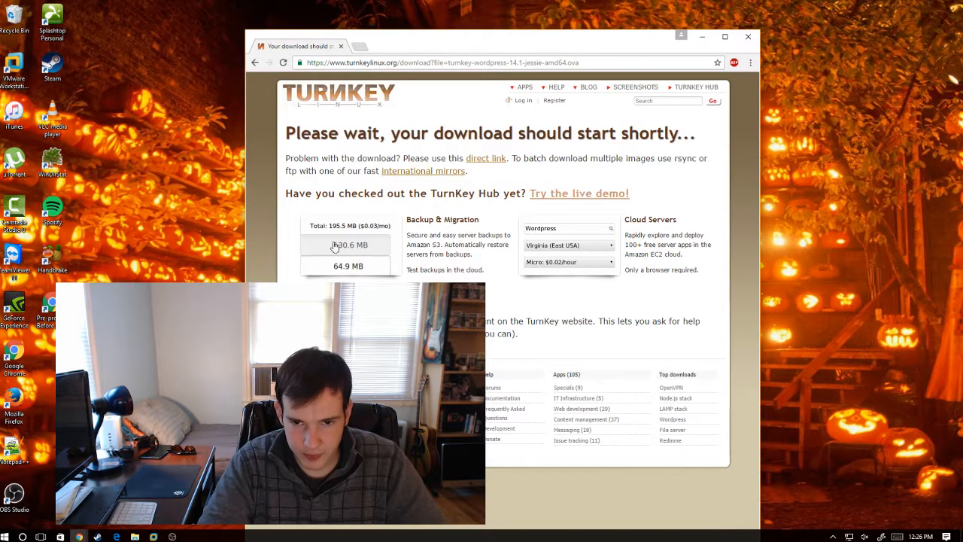
Go back to the TurnKey WordPress appliance page and start the 335MB VM download again.
click(338, 107)
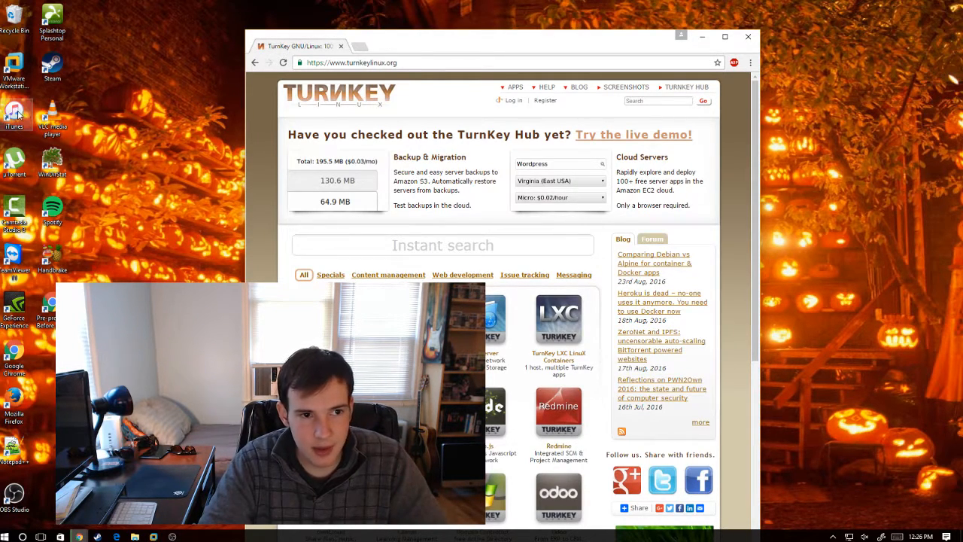
drag(509, 48, 464, 24)
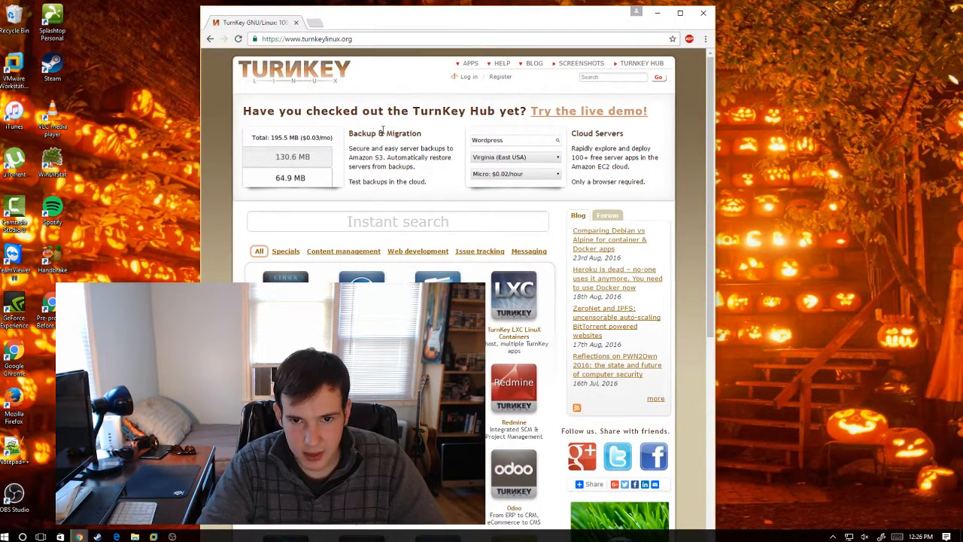
scroll(373, 181, down, 1)
click(362, 241)
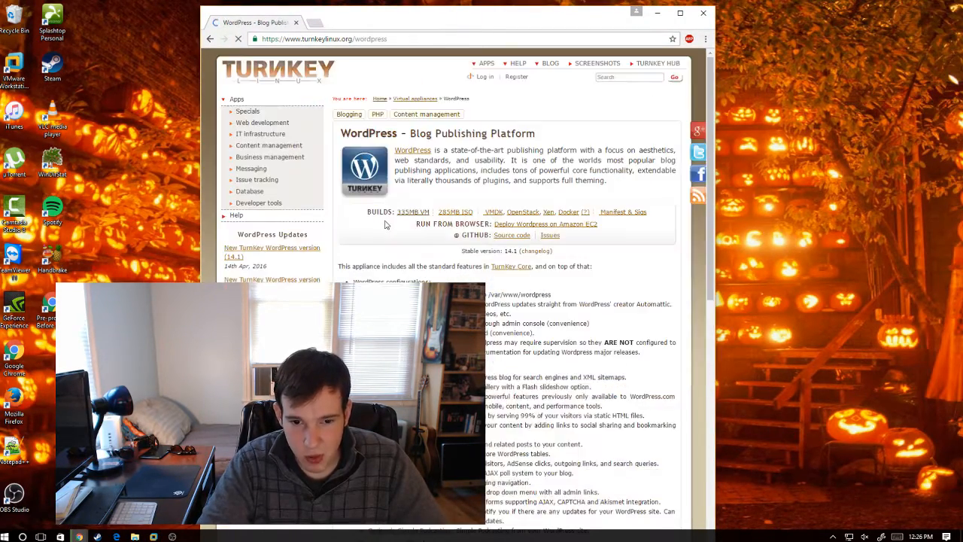
scroll(385, 224, down, 1)
click(407, 161)
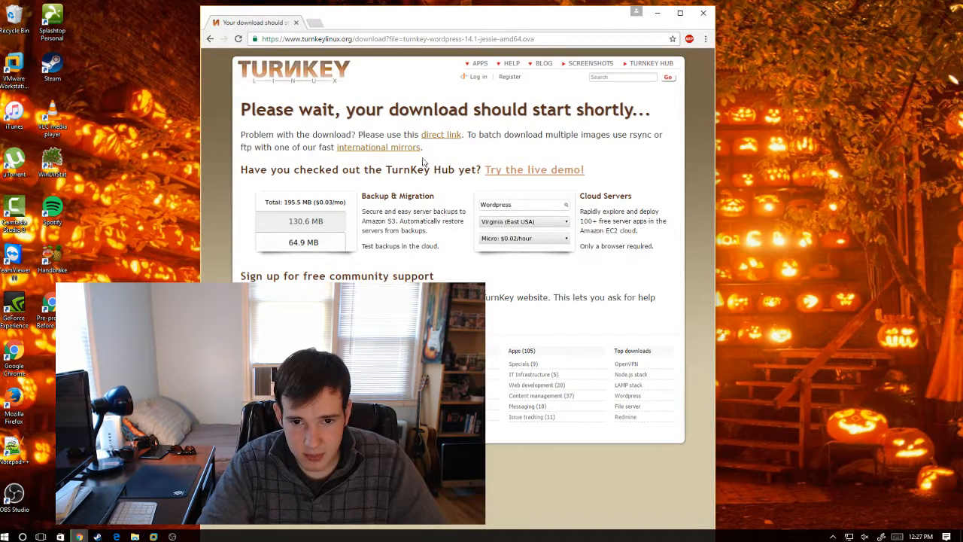
Cancel both in-progress turnkey-wordpress-14.1 .ova downloads from Chrome's Downloads list.
click(705, 38)
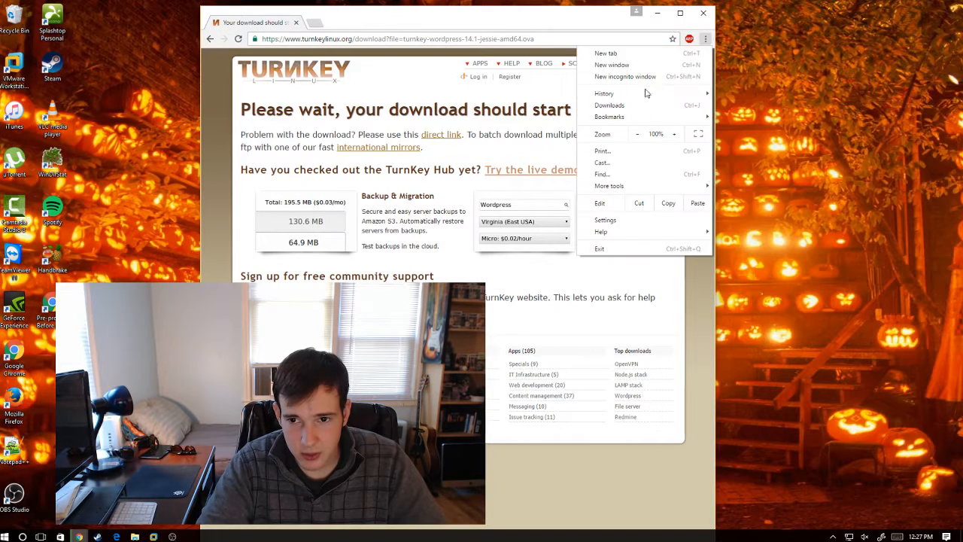
click(636, 103)
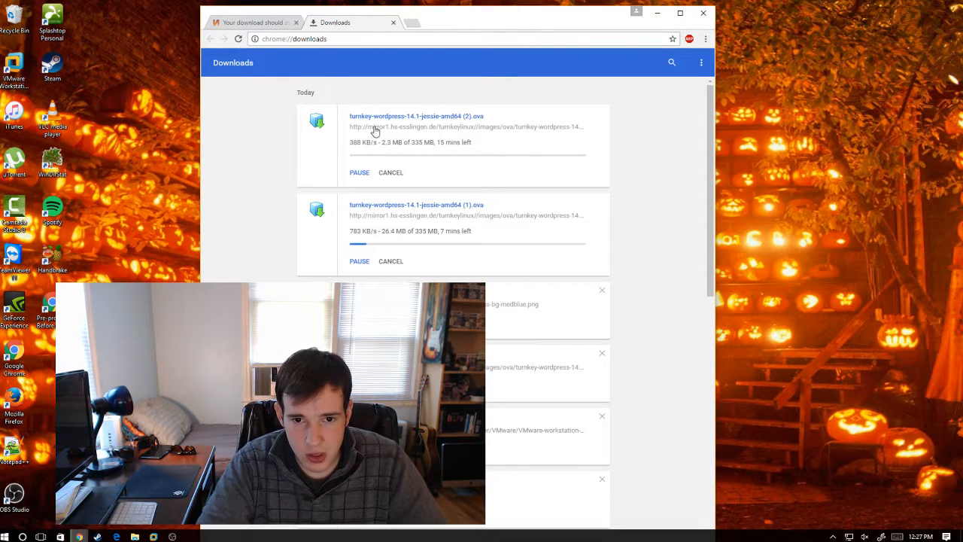
click(394, 174)
click(396, 236)
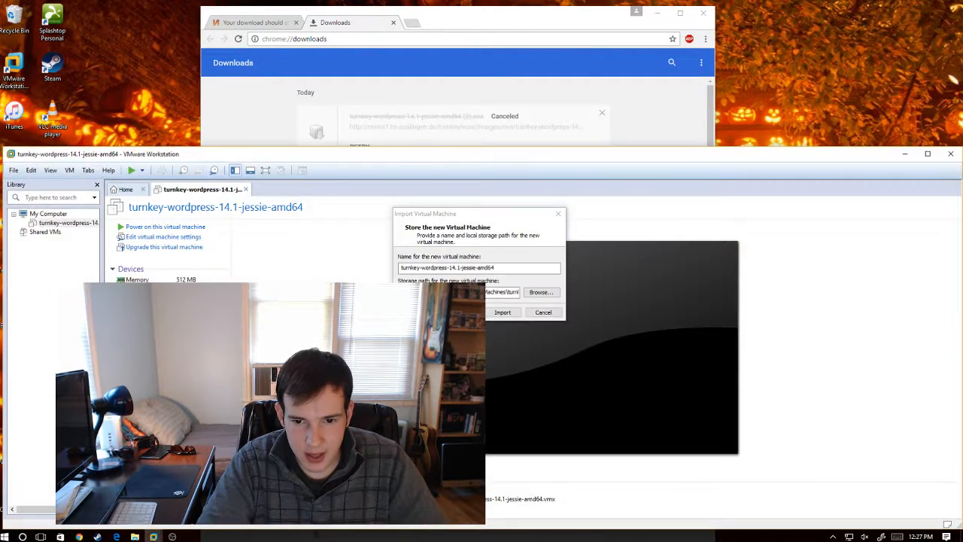
Cancel the Import Virtual Machine dialog and select turnkey-wordpress-14.1-jessie-amd64 in the library.
drag(410, 213, 349, 185)
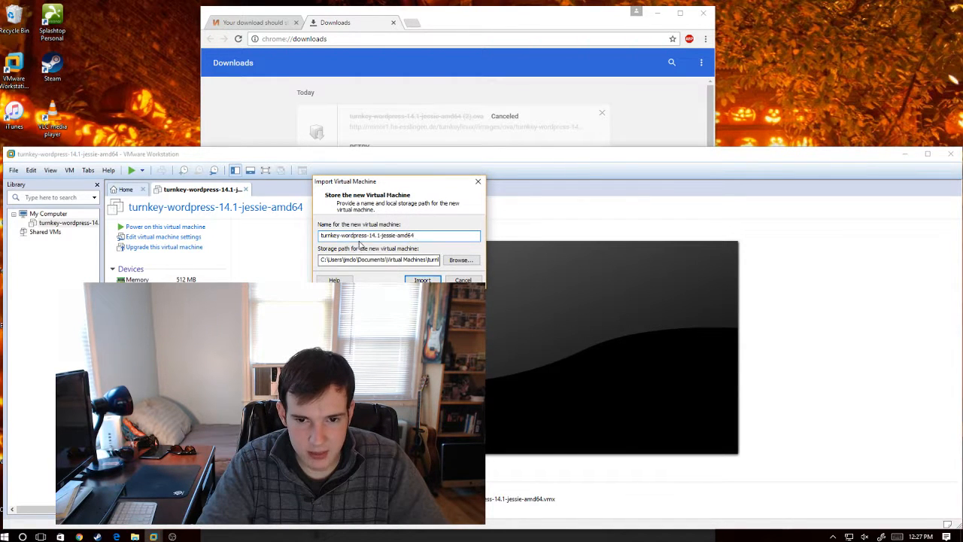
drag(425, 262, 297, 261)
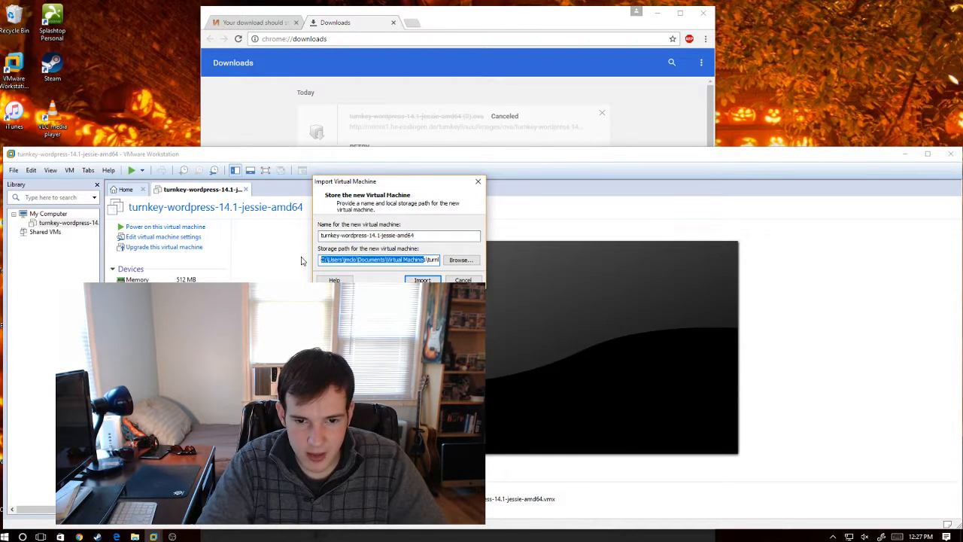
click(463, 282)
drag(285, 160, 289, 78)
click(46, 140)
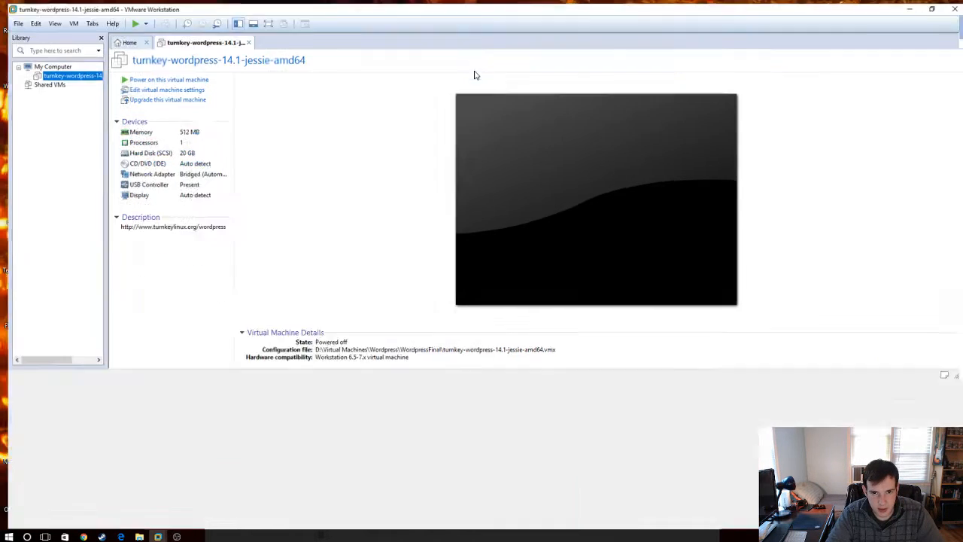
Maximize VMware, rename the turnkey-wordpress VM to 'Sysnerd Website', and power it on.
double_click(476, 72)
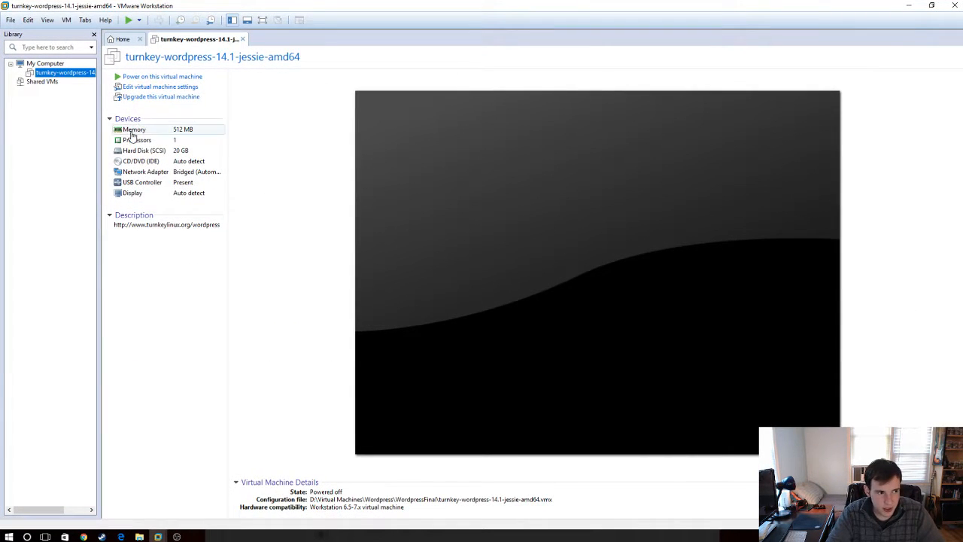
right_click(51, 76)
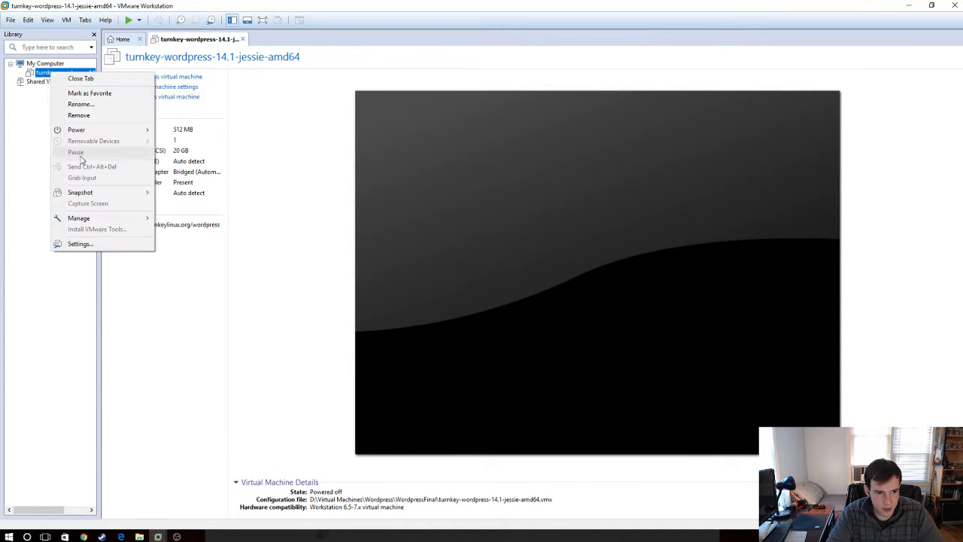
click(81, 104)
key(BackSpace)
text(Aynerd Website)
key(Return)
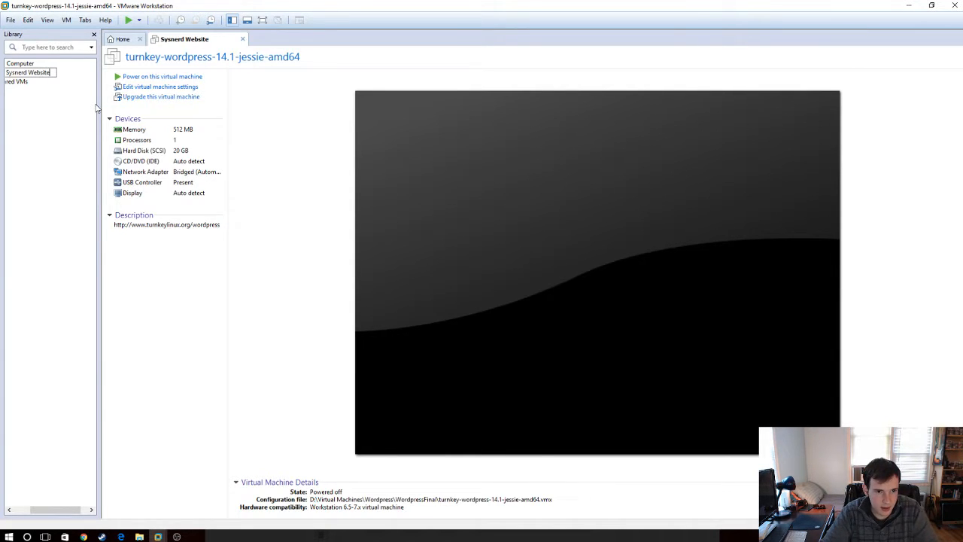
click(143, 76)
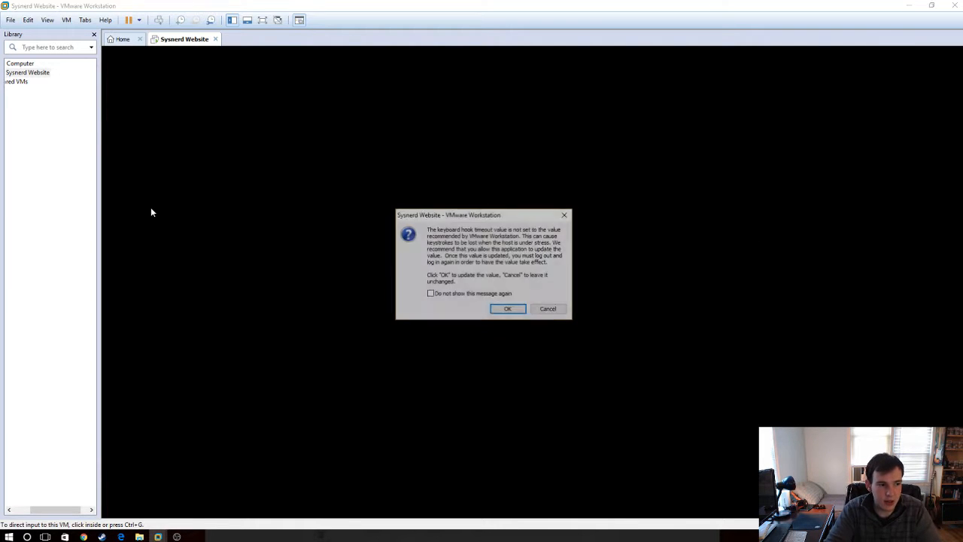
Dismiss the keyboard hook and removable devices prompts, then boot Debian GNU/Linux from GRUB.
click(506, 311)
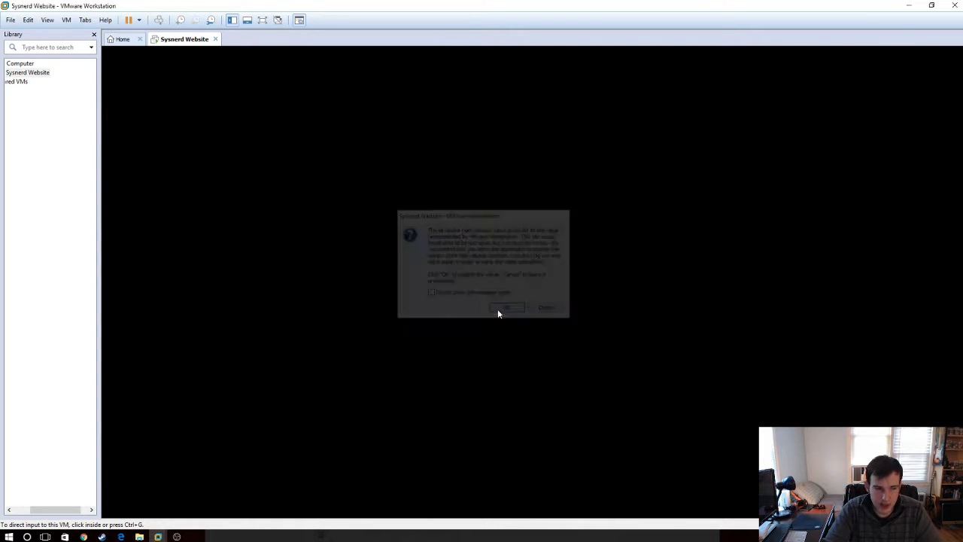
click(547, 323)
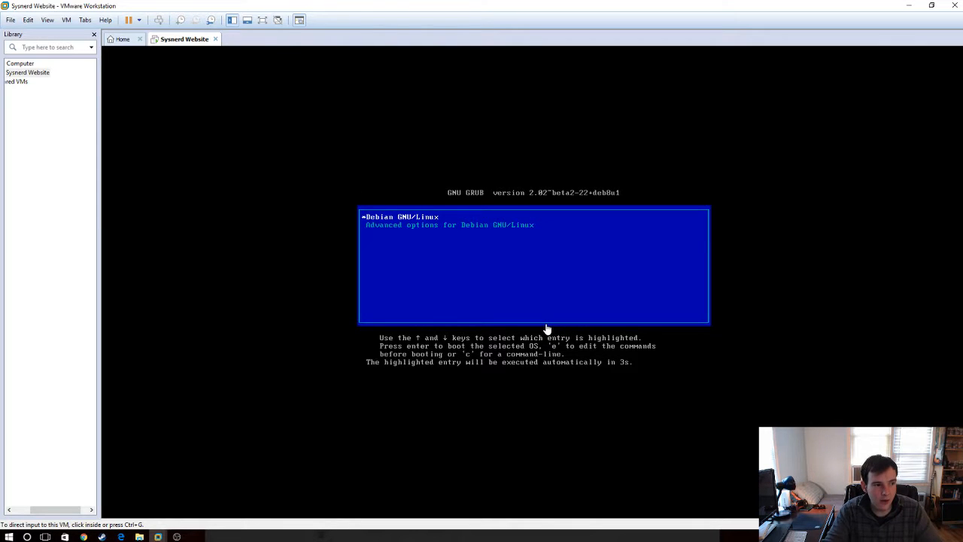
click(547, 329)
key(Down)
key(Up)
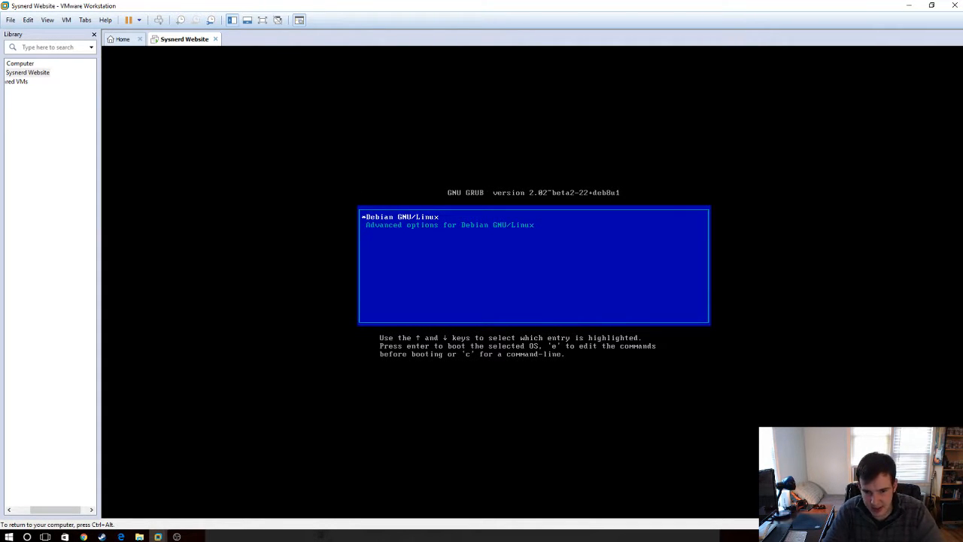
key(Return)
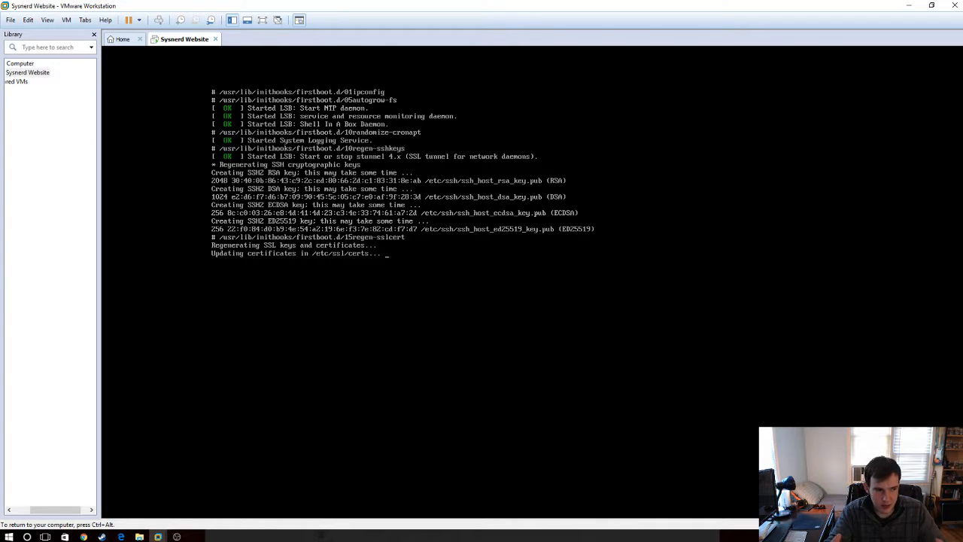
Minimize OBS Studio and return the VMware window to full screen.
key(ctrl+alt)
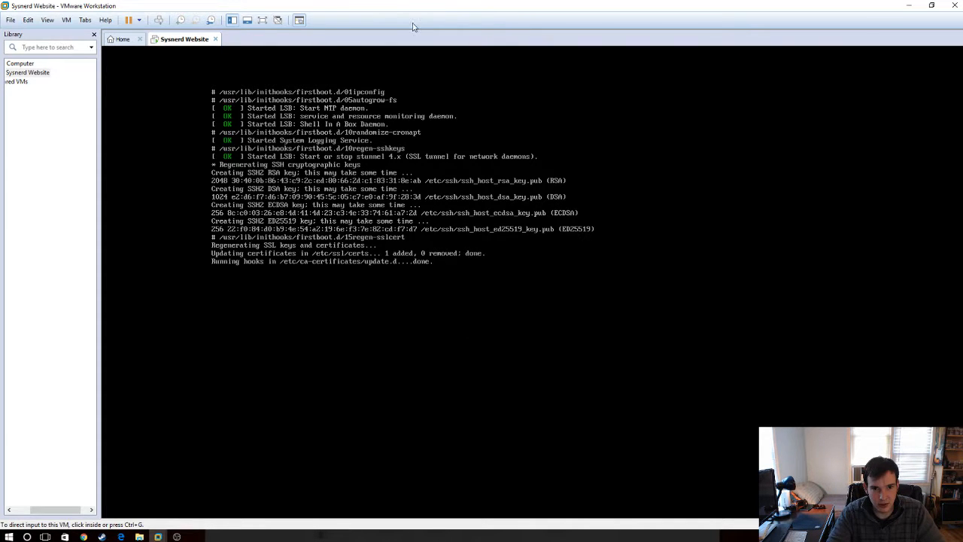
drag(382, 6, 531, 76)
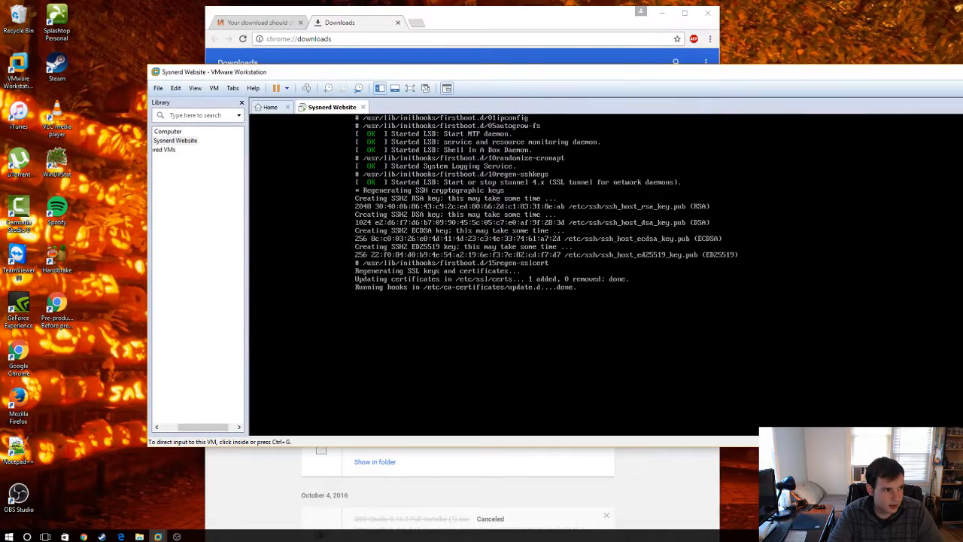
click(177, 537)
drag(376, 129, 120, 190)
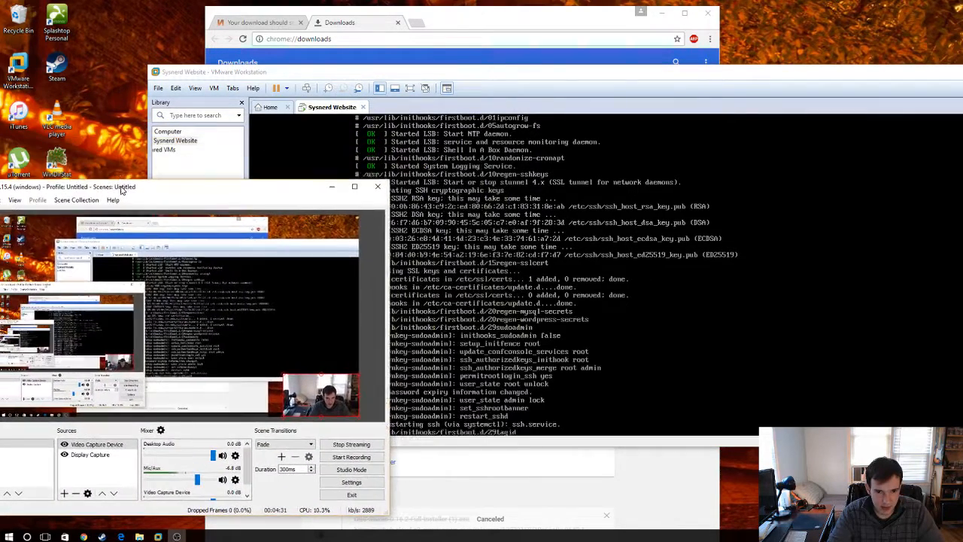
click(332, 187)
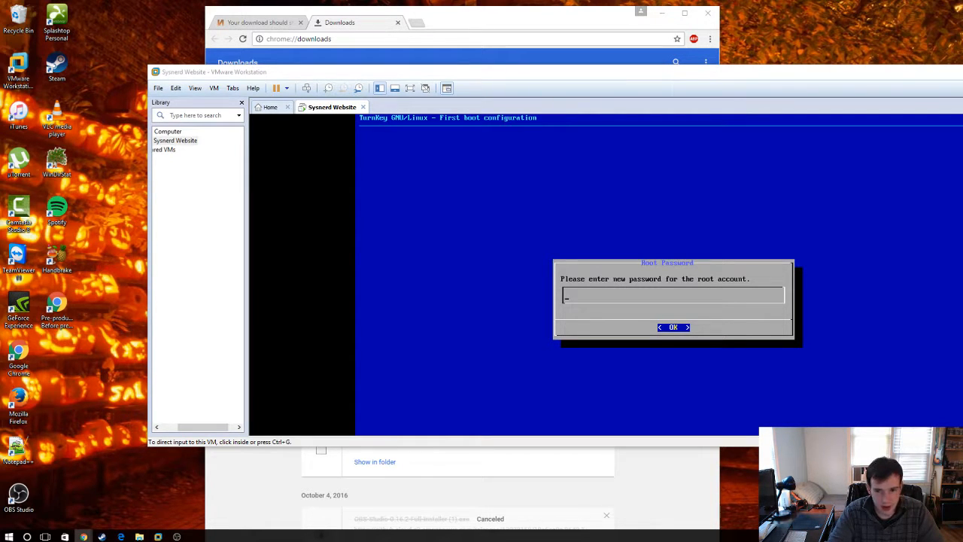
drag(562, 78, 437, 59)
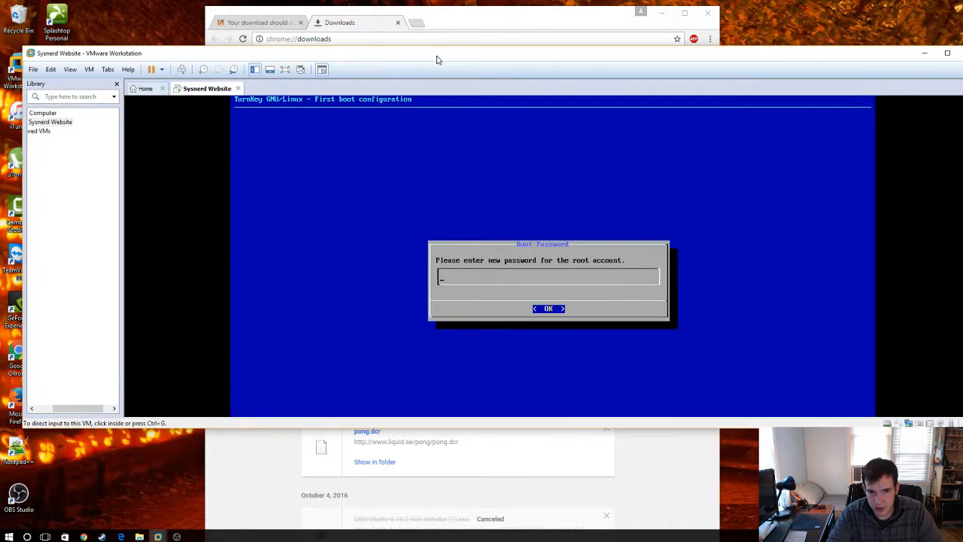
double_click(437, 59)
Set the appliance root password, retrying with a stronger one after the insecure-password warnings.
click(474, 290)
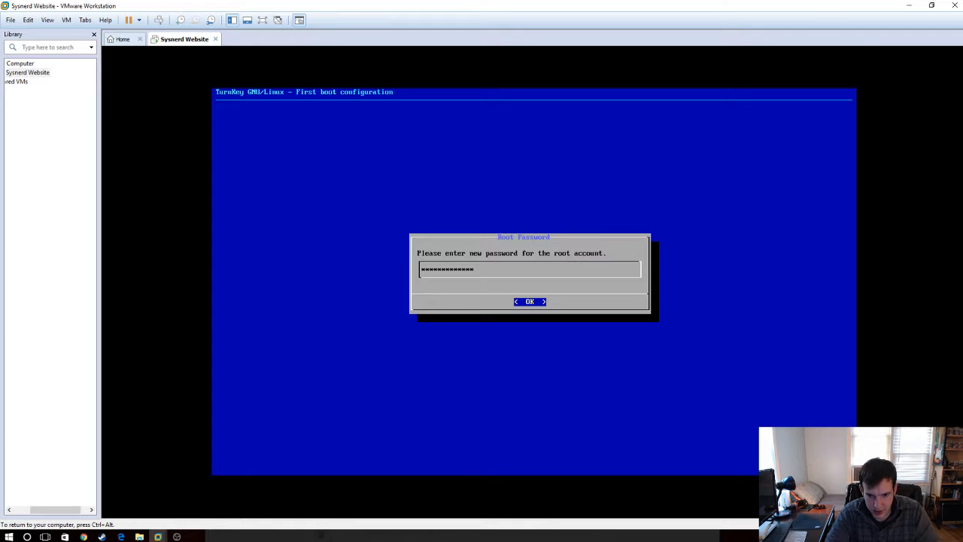
key(Return)
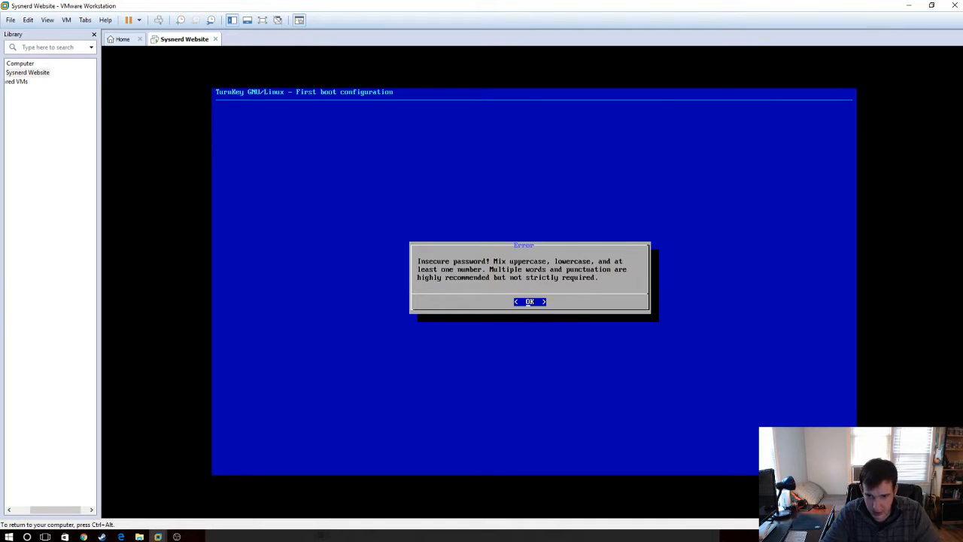
key(Return)
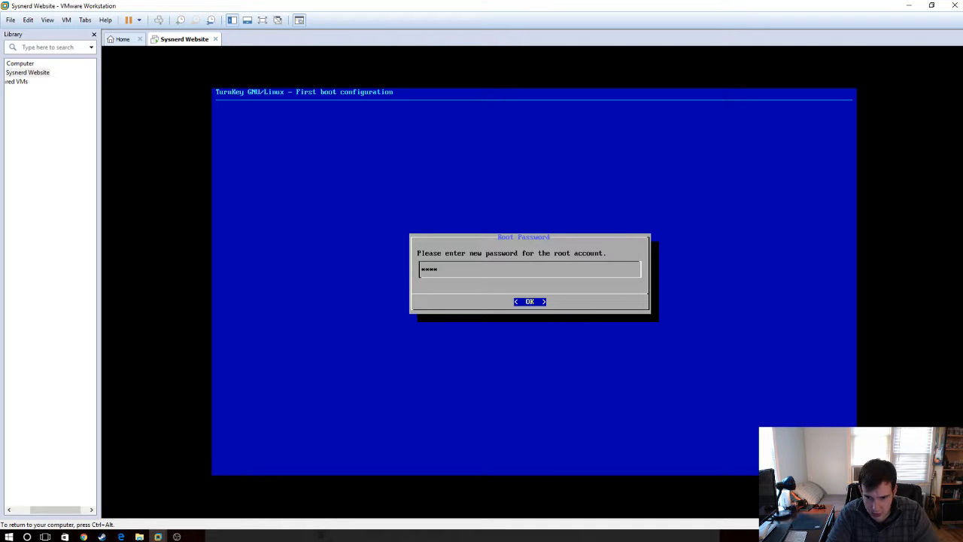
key(Return)
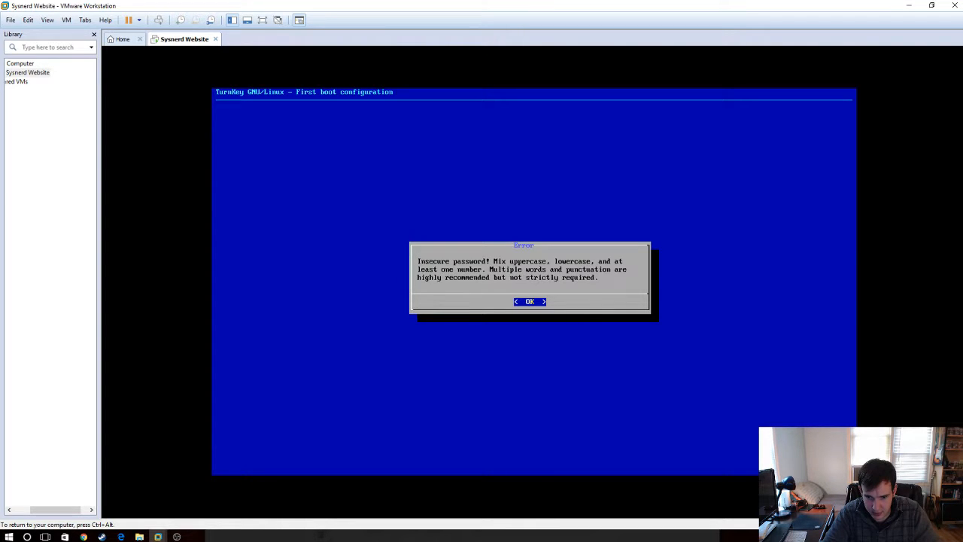
key(Return)
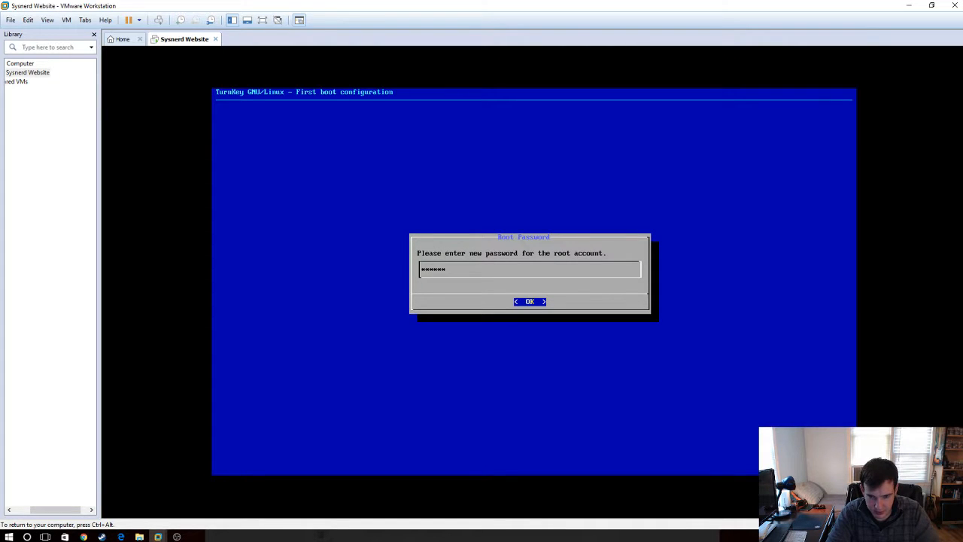
key(Return)
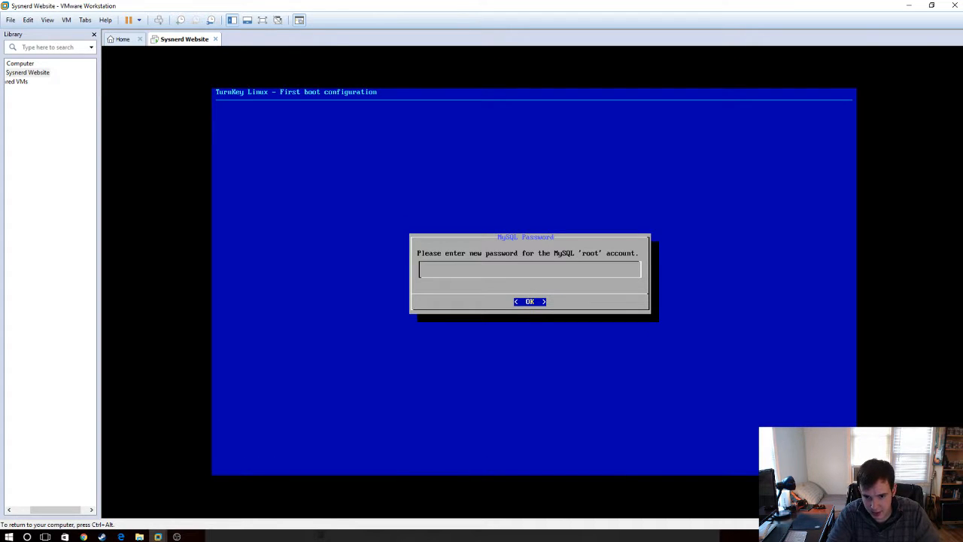
Enter and confirm the MySQL root password.
text(*********)
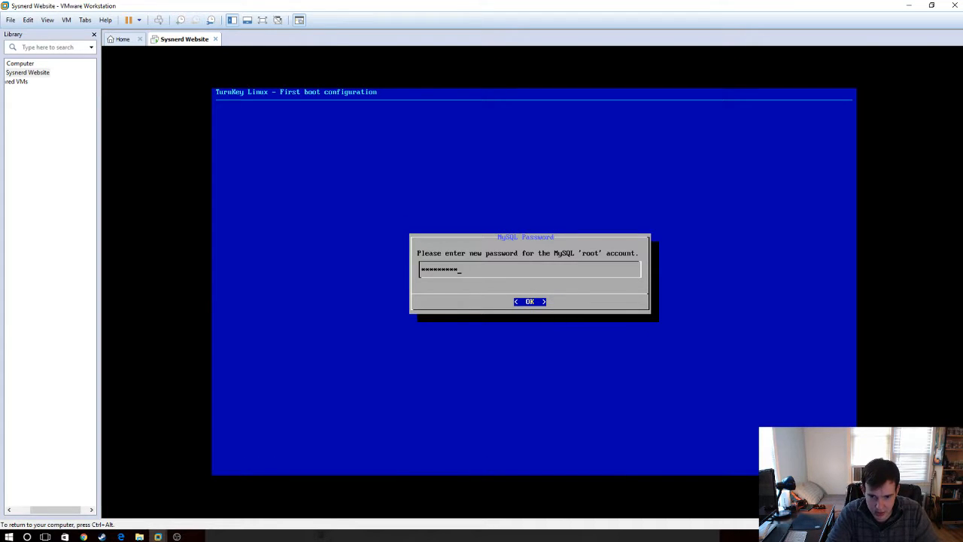
text(*******)
key(Return)
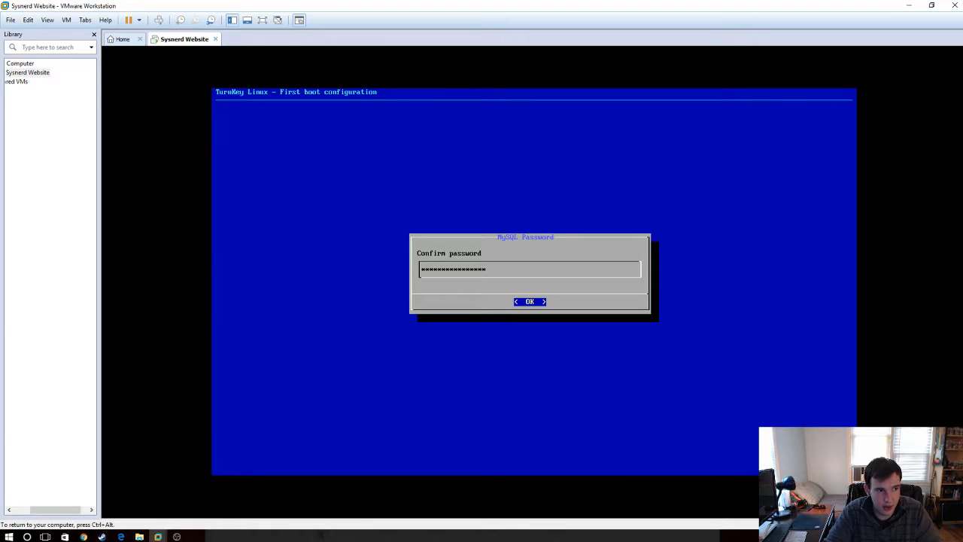
key(Return)
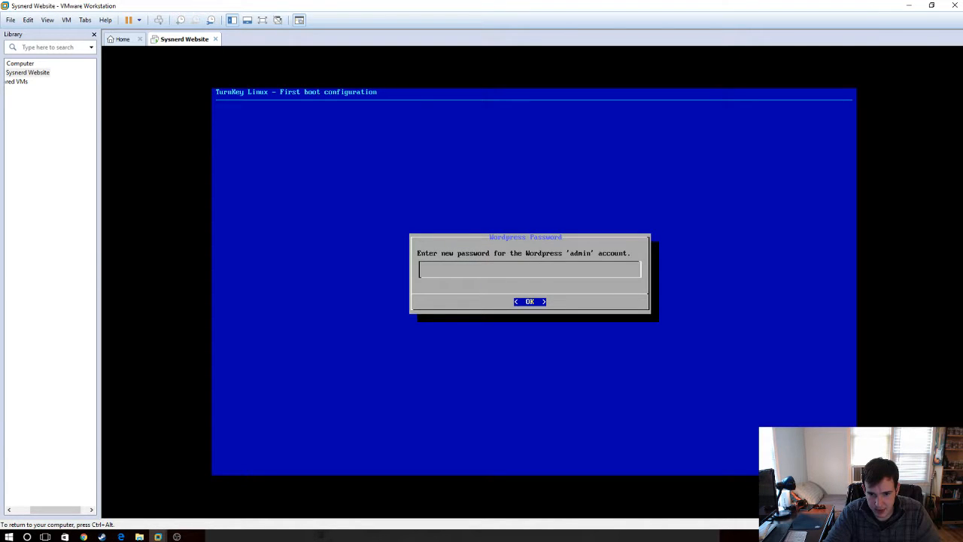
Enter and confirm the WordPress admin password.
text(***************)
key(Return)
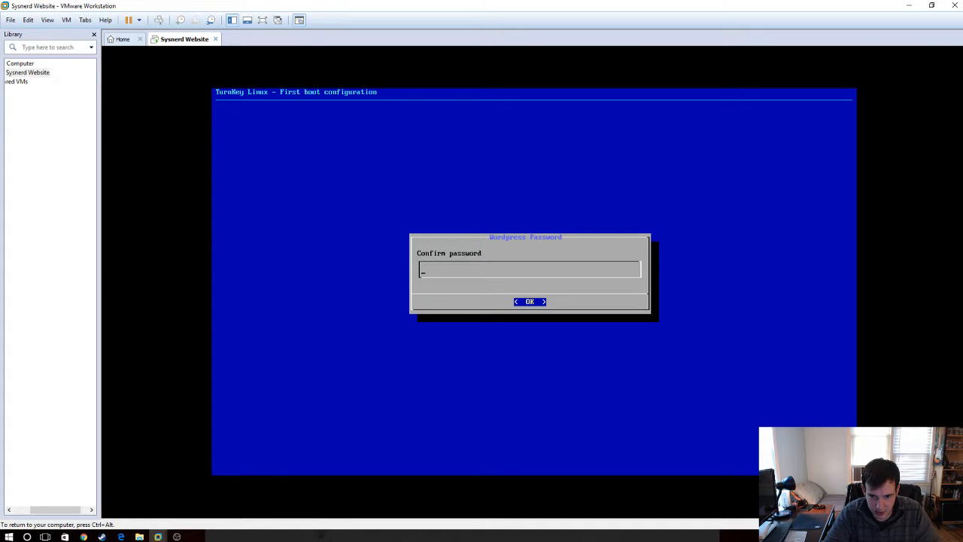
text(*************)
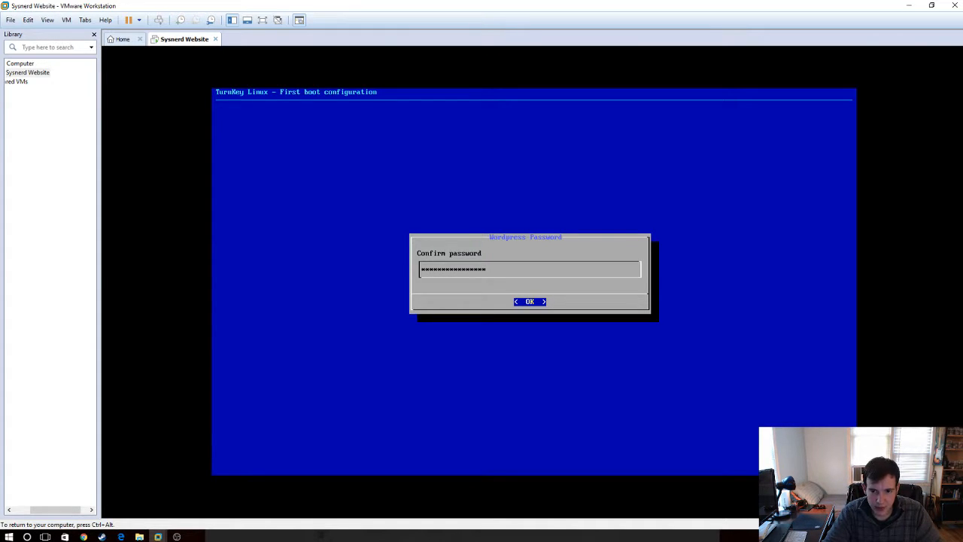
key(Return)
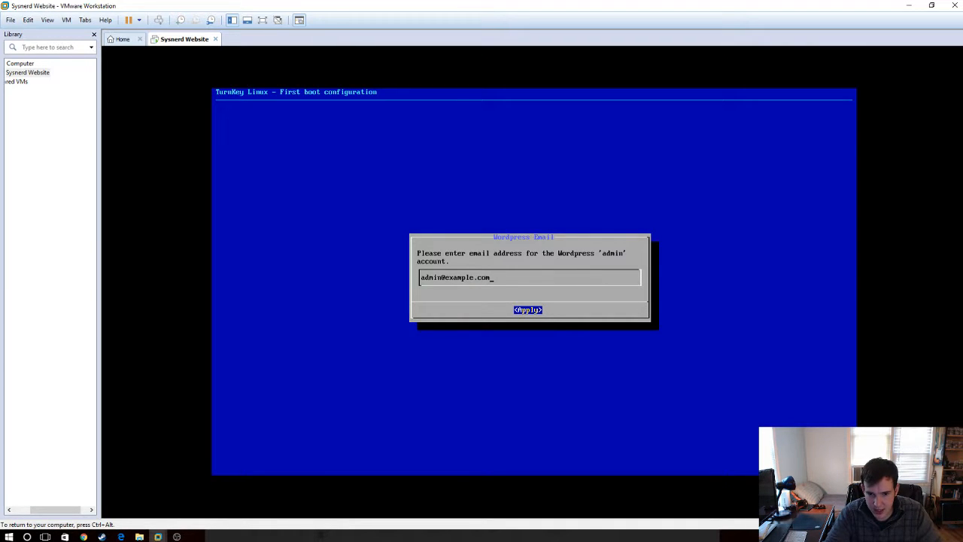
key(BackSpace)
key(BackSpace)
key(BackSpace)
key(BackSpace)
key(BackSpace)
key(BackSpace)
key(BackSpace)
key(BackSpace)
key(BackSpace)
key(BackSpace)
key(BackSpace)
key(BackSpace)
key(BackSpace)
key(BackSpace)
key(BackSpace)
key(BackSpace)
key(BackSpace)
text(jcl)
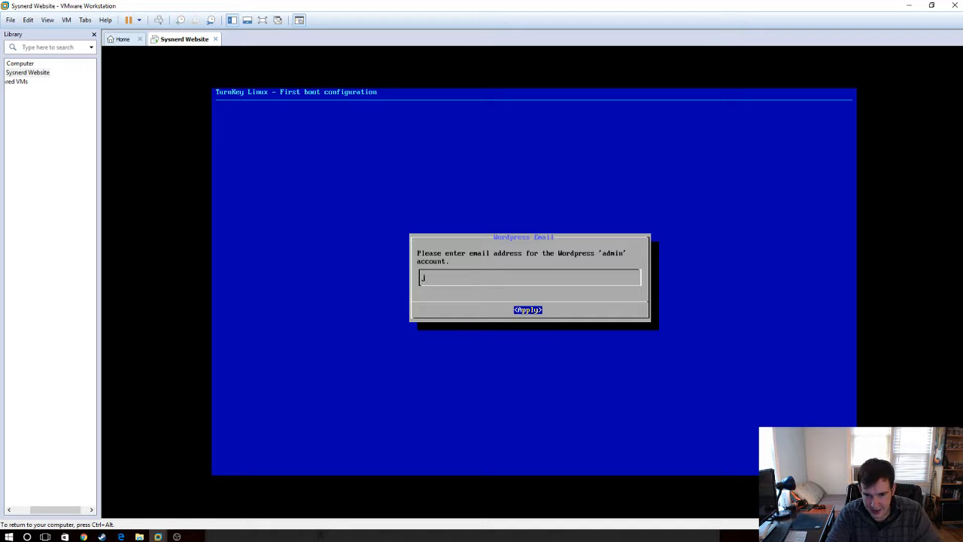
key(BackSpace)
key(BackSpace)
key(BackSpace)
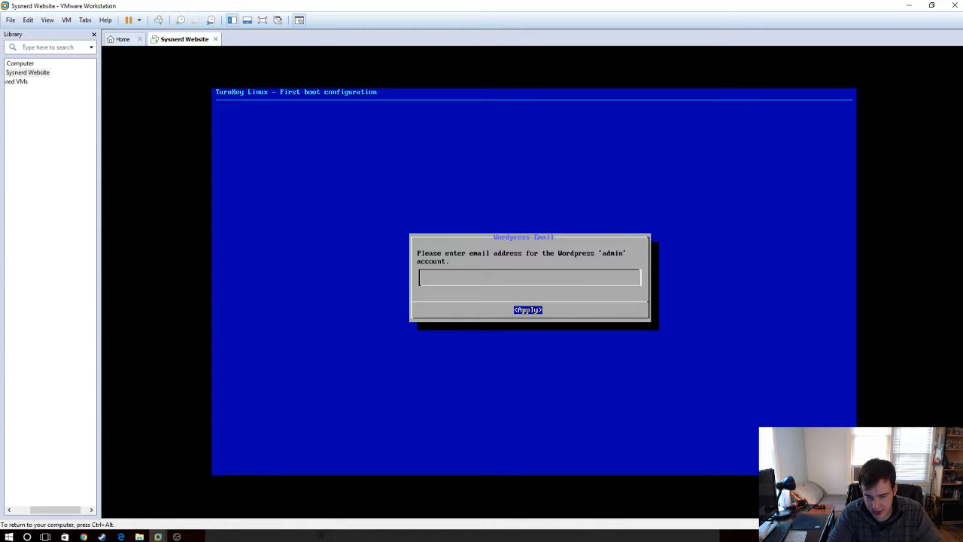
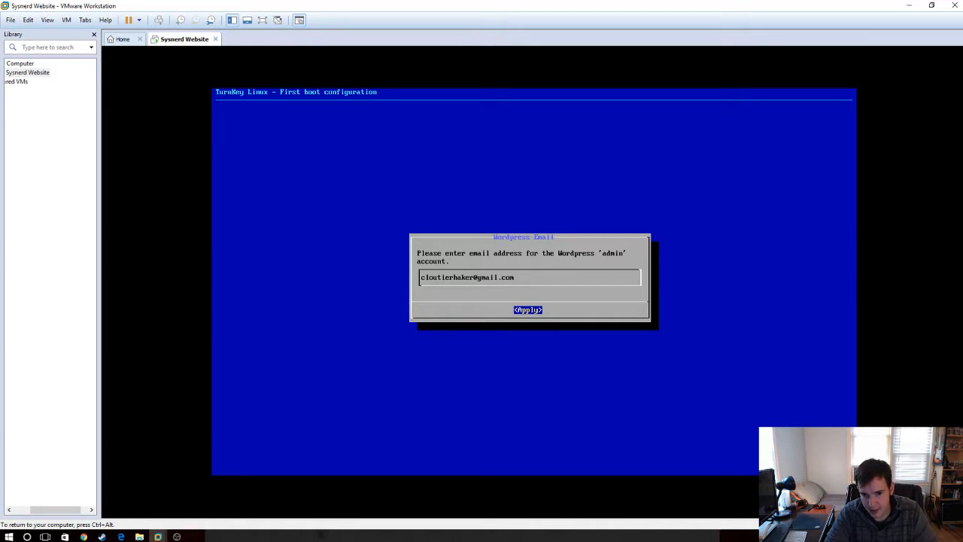
key(Return)
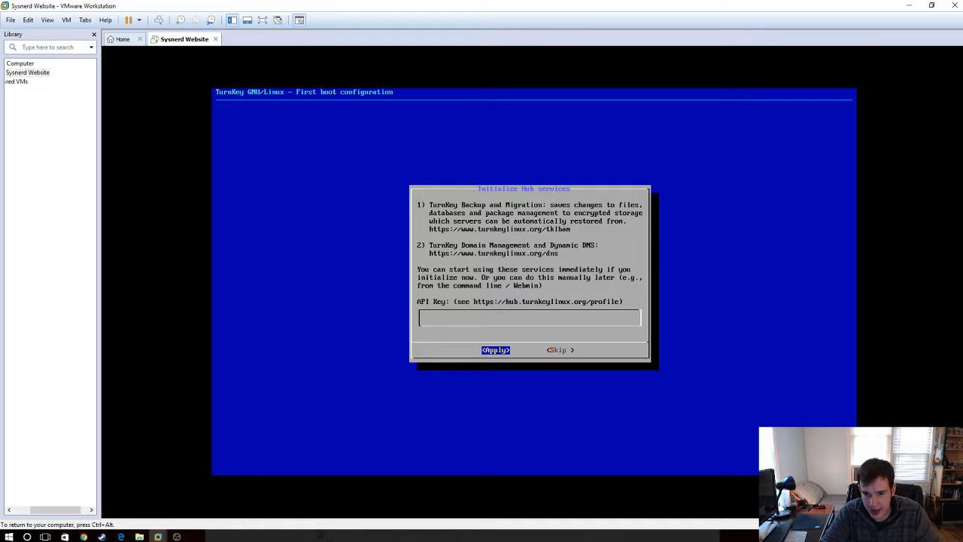
Skip Hub services, enable security-alert e-mails, and skip installing security updates now.
key(Tab)
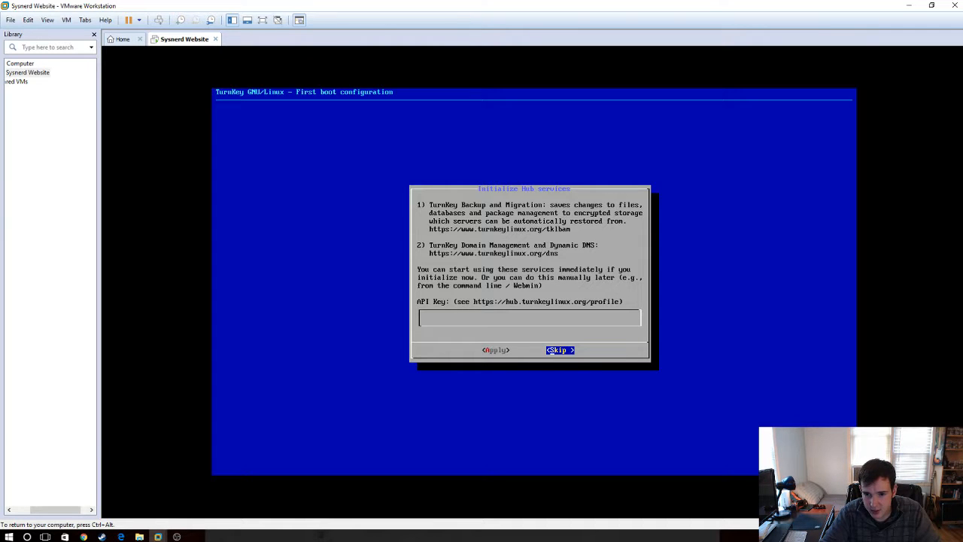
key(Return)
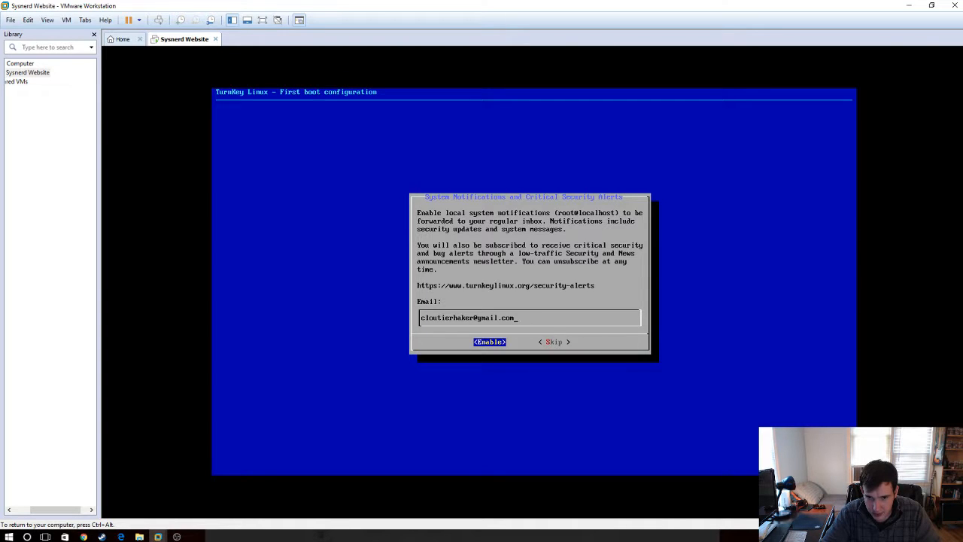
key(Return)
key(Return)
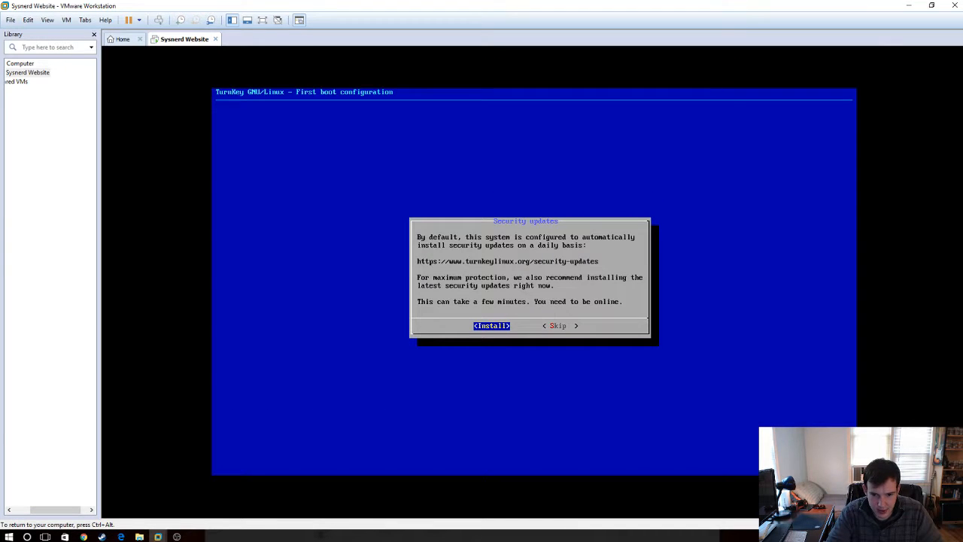
key(Tab)
key(Tab)
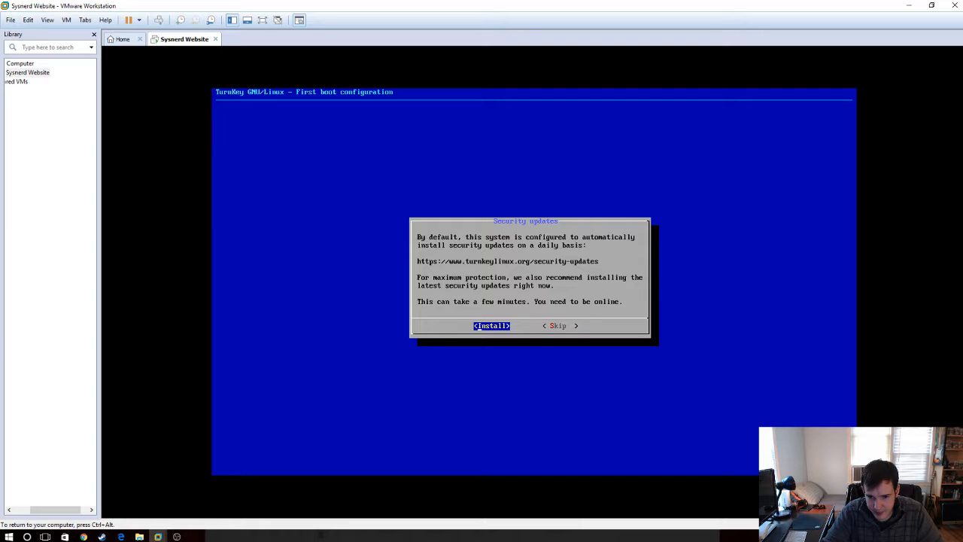
key(Tab)
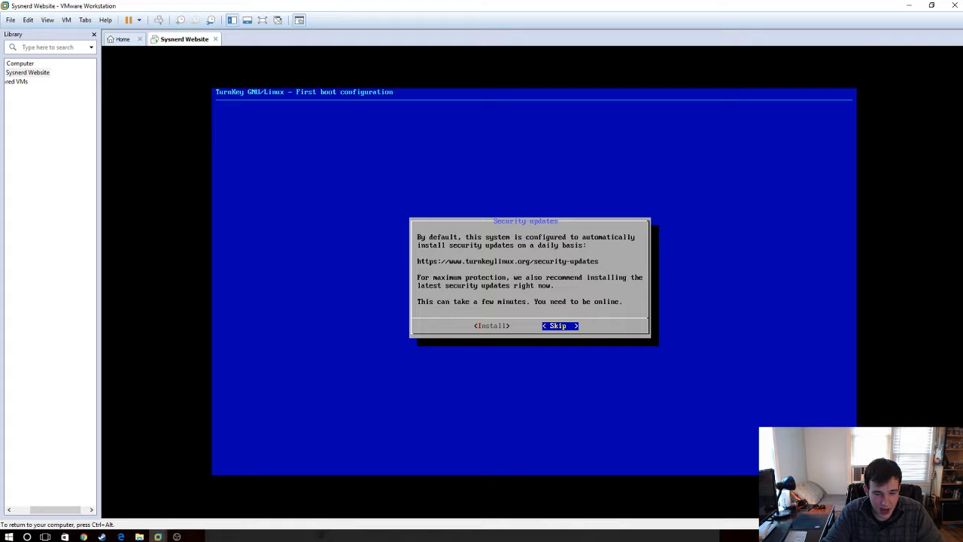
key(Return)
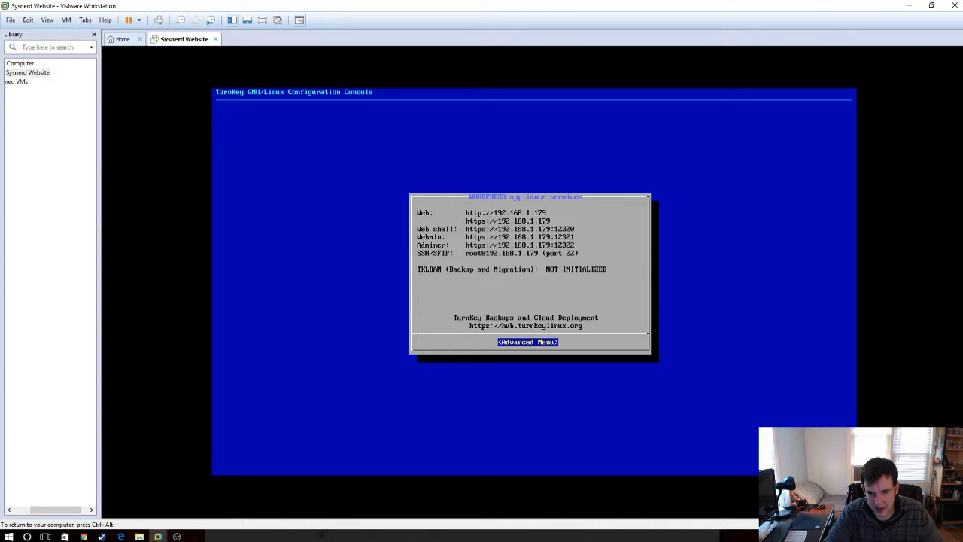
key(Return)
key(Down)
key(Up)
key(Return)
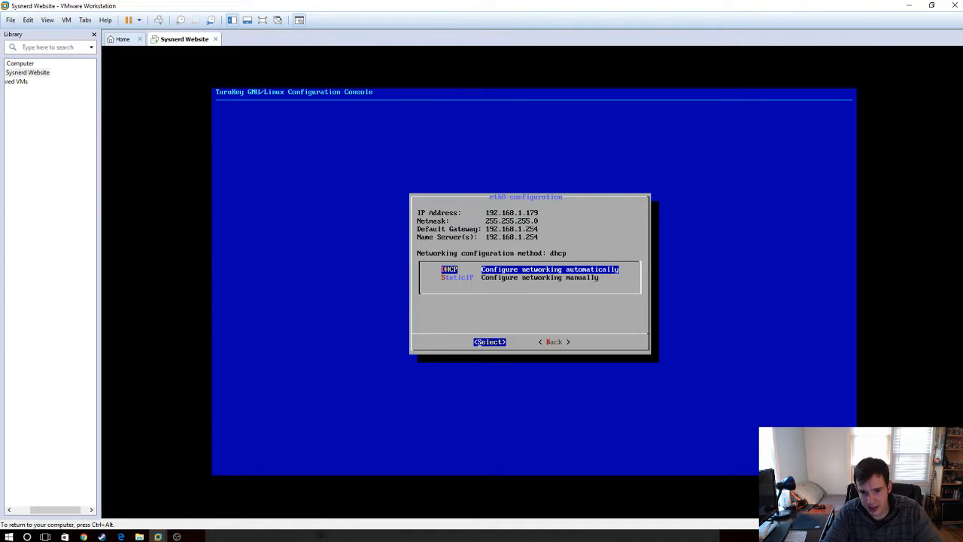
key(Down)
key(Up)
key(Down)
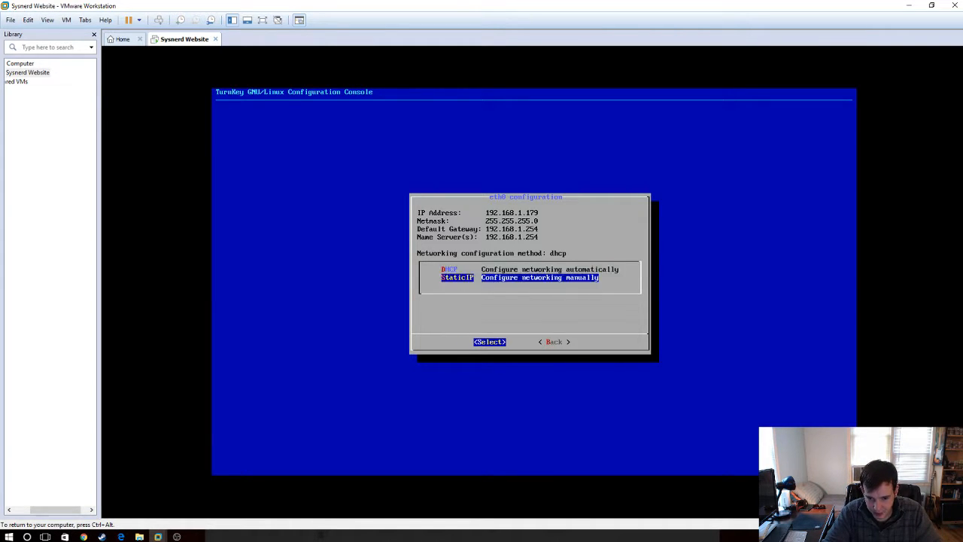
key(Up)
key(Down)
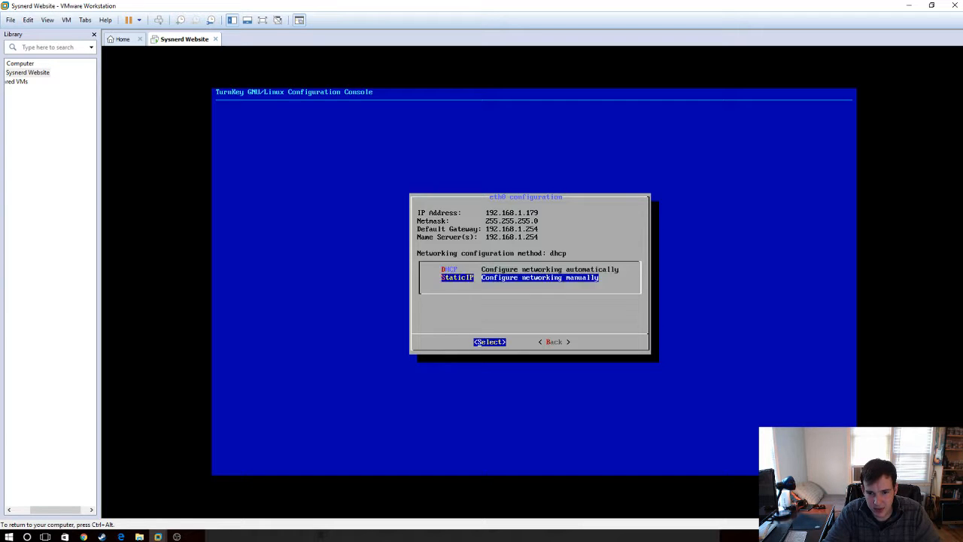
key(Up)
key(Tab)
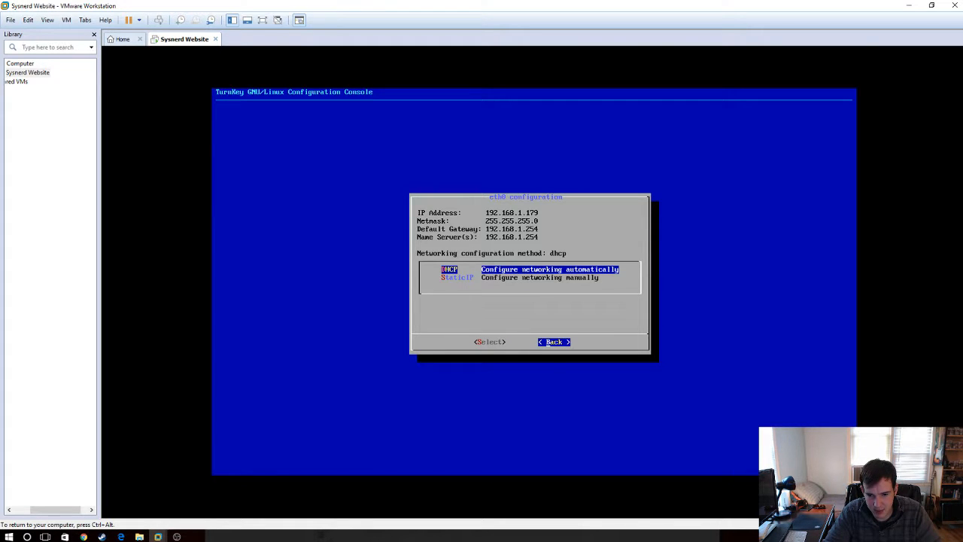
key(Tab)
key(Tab)
key(Return)
key(Tab)
key(Tab)
key(Tab)
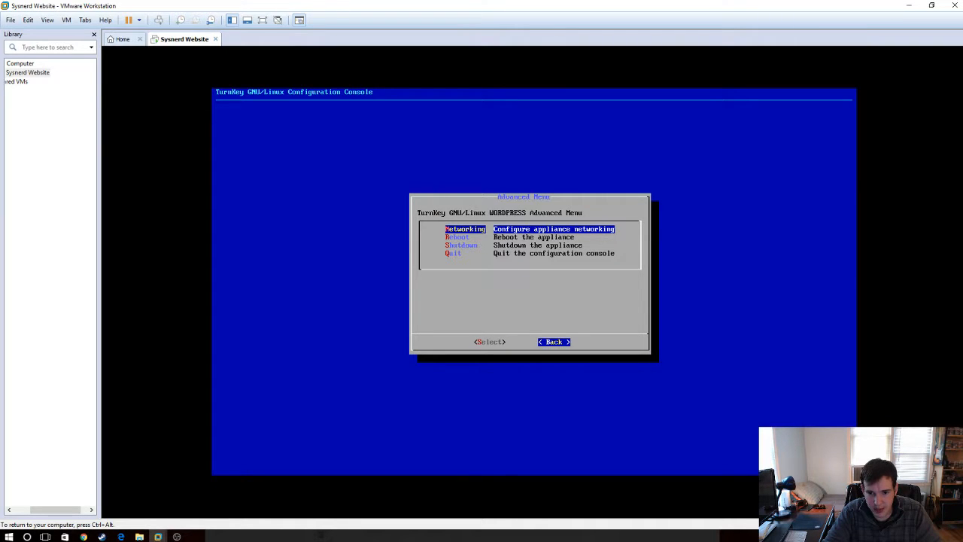
key(Tab)
key(Down)
key(Tab)
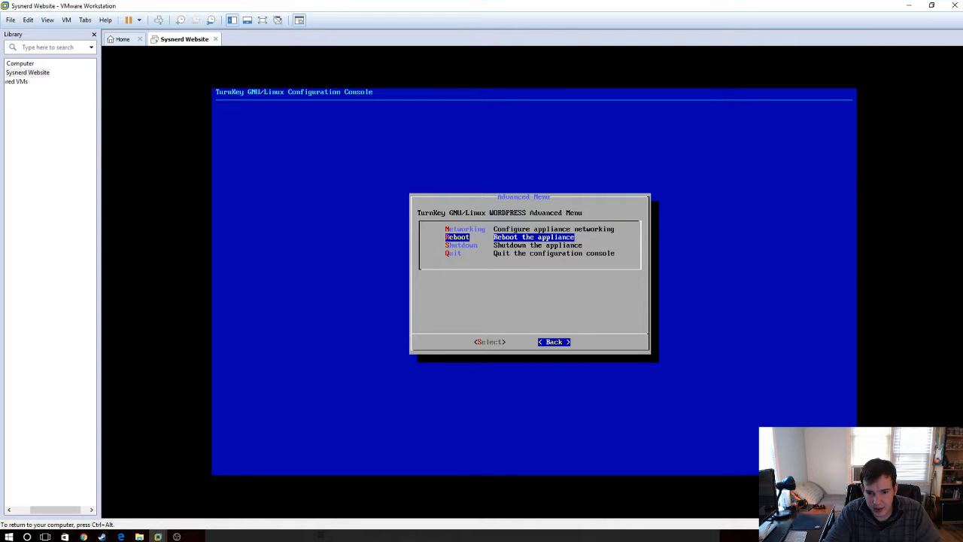
key(Tab)
key(Tab)
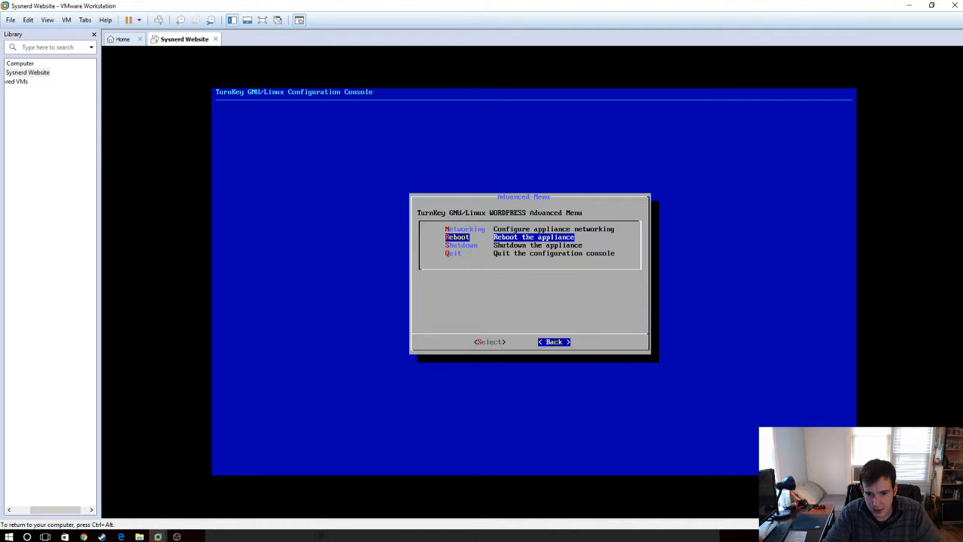
key(Return)
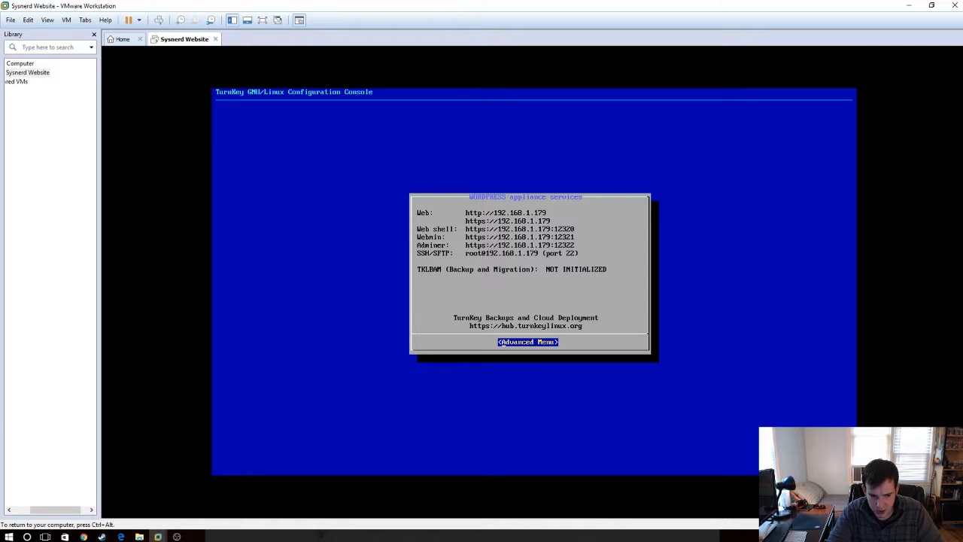
Load 192.168.1.179 in a new Chrome tab and arrange the Chrome and VMware windows.
drag(441, 6, 539, 115)
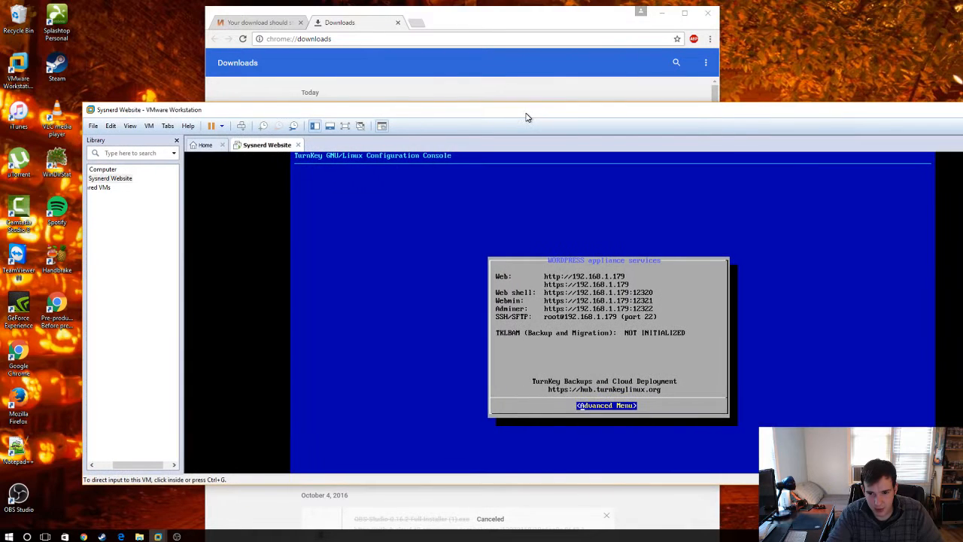
click(415, 62)
drag(456, 15, 518, 350)
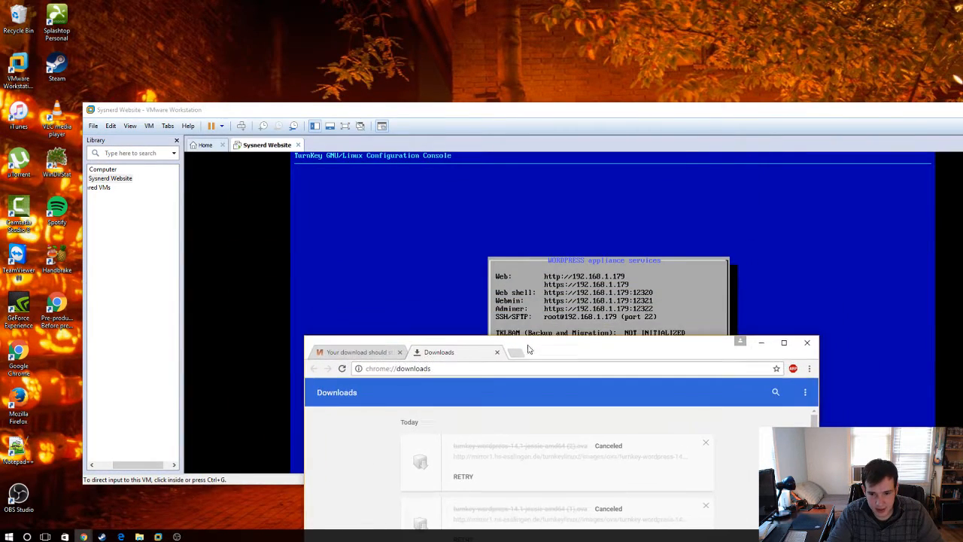
click(518, 352)
drag(701, 342, 617, 413)
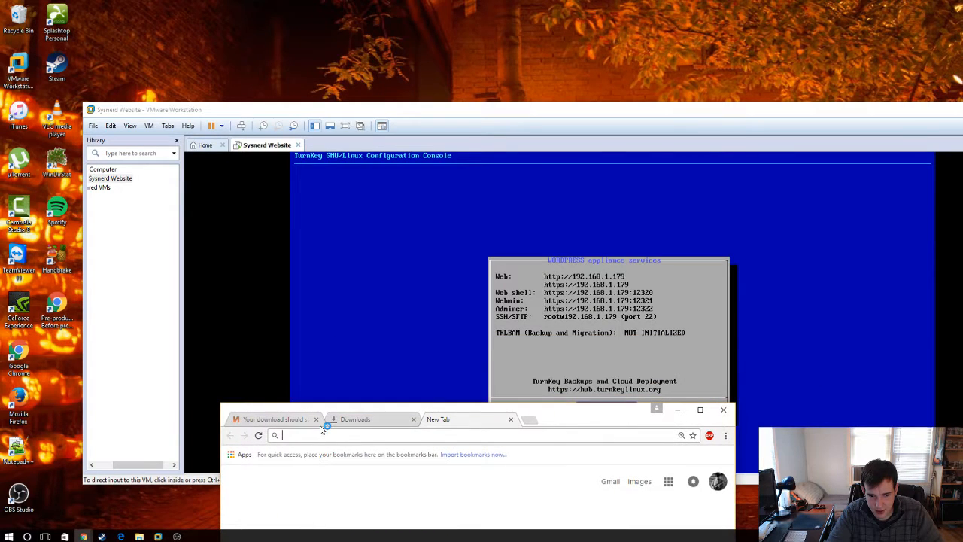
text(192.168.)
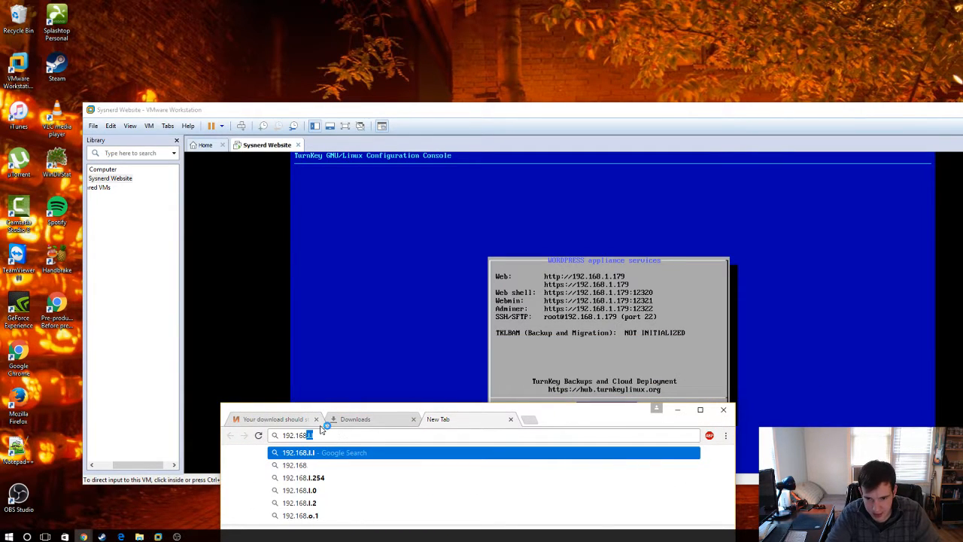
text(1.)
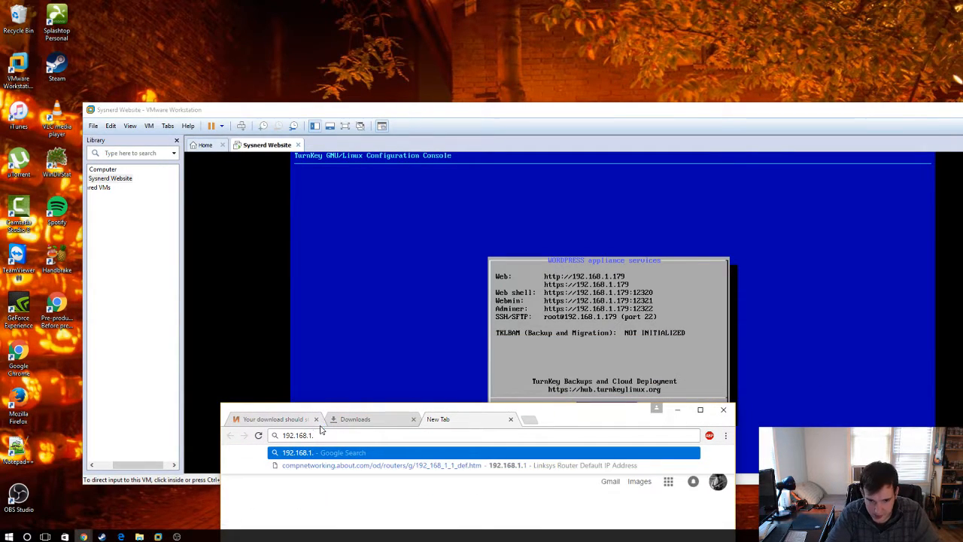
text(179)
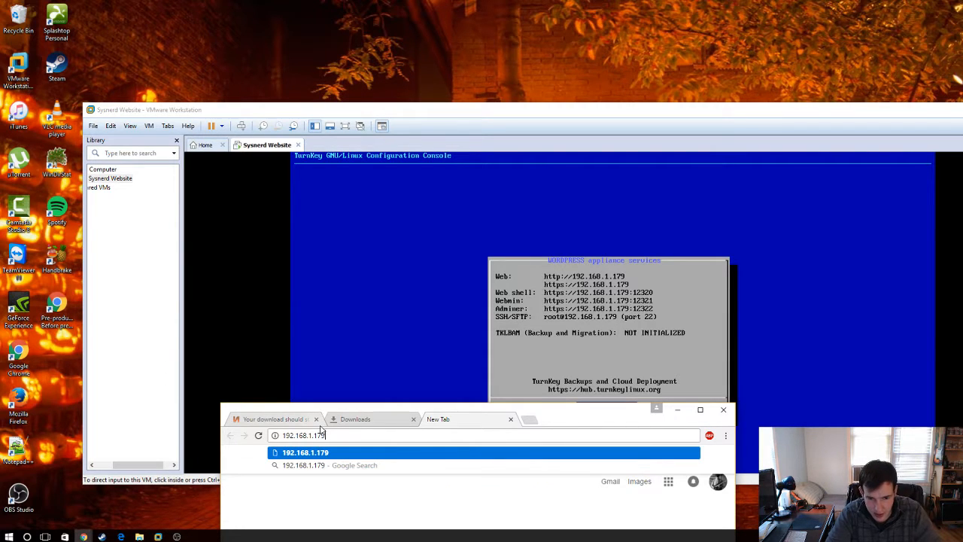
key(Return)
drag(570, 418, 525, 52)
drag(683, 113, 715, 208)
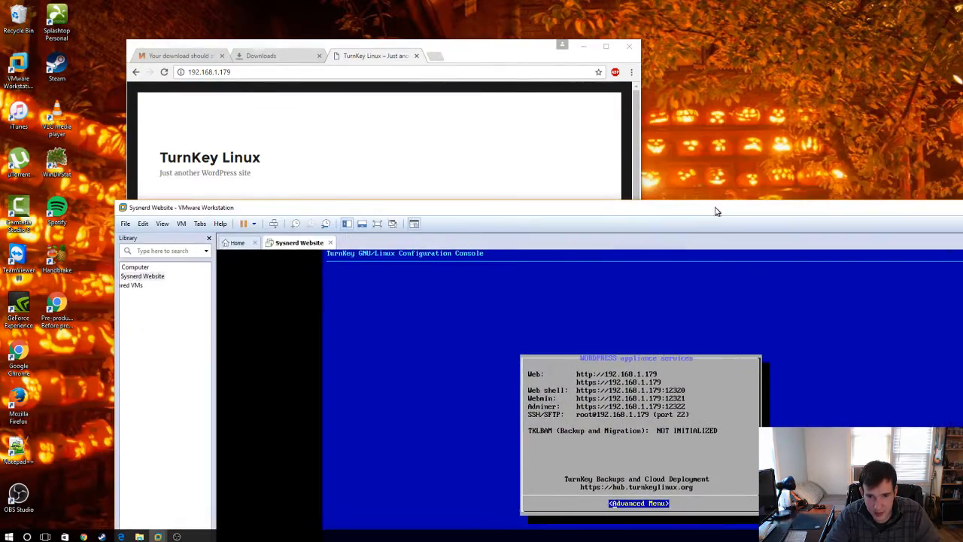
click(452, 47)
Tile Chrome left and VMware right, then open and scroll the 'Welcome to WordPress!' post.
drag(877, 224, 962, 211)
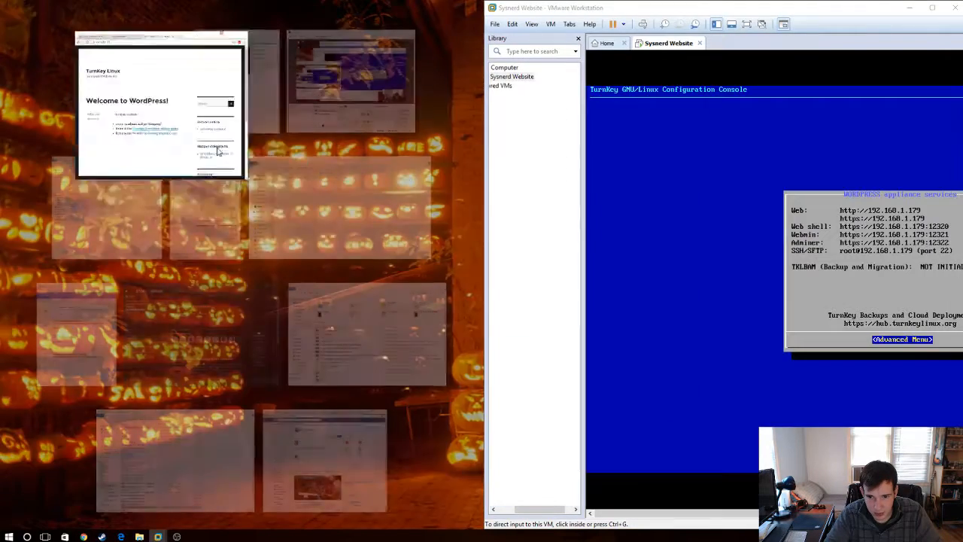
click(148, 101)
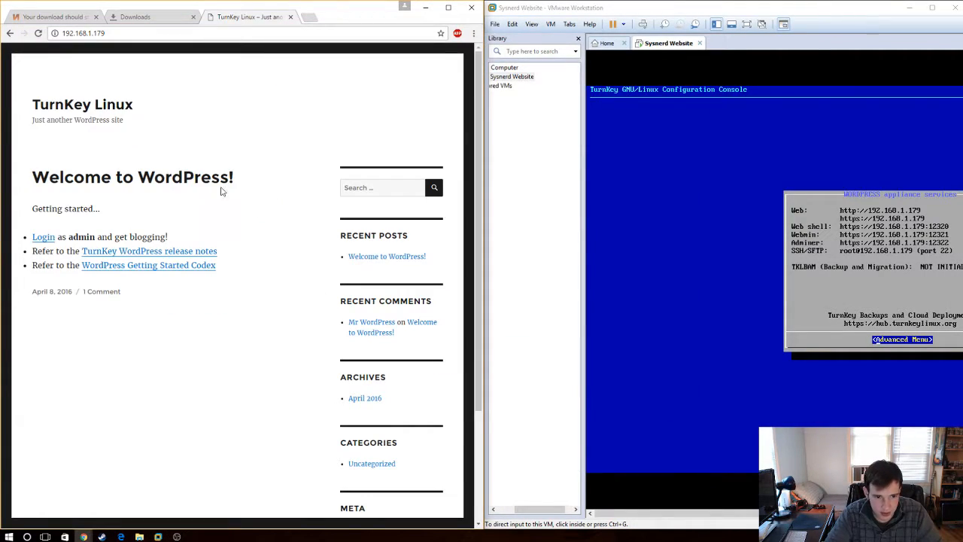
click(218, 180)
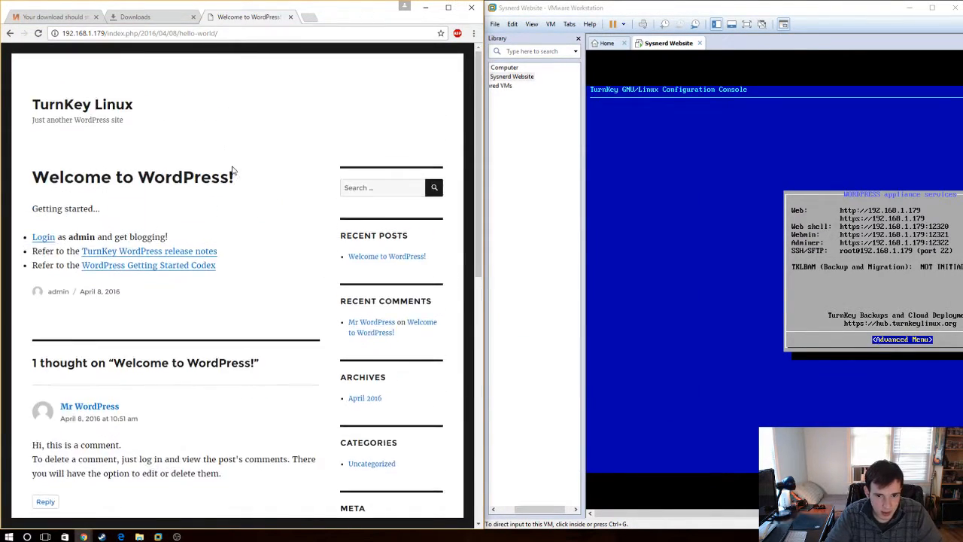
scroll(336, 193, down, 6)
scroll(284, 189, up, 6)
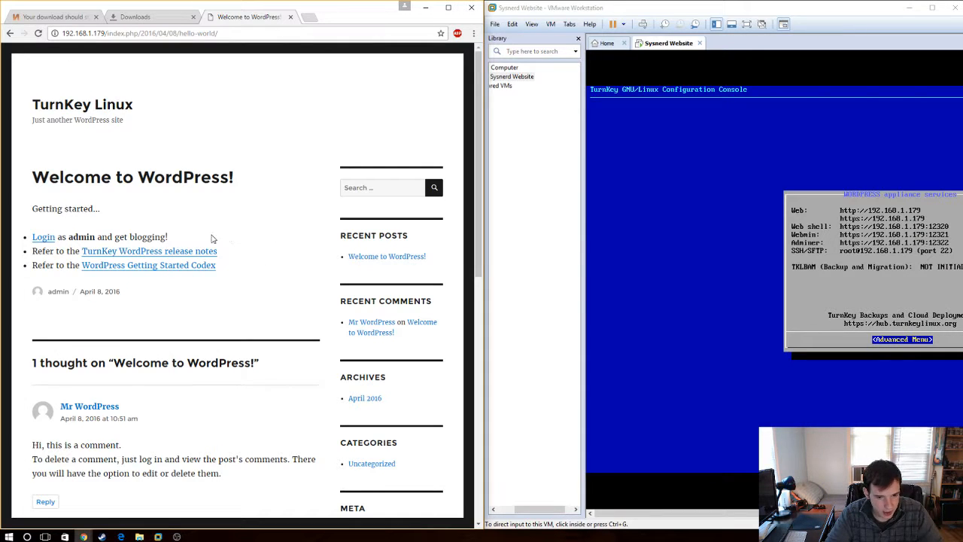
scroll(177, 230, down, 2)
scroll(75, 215, up, 2)
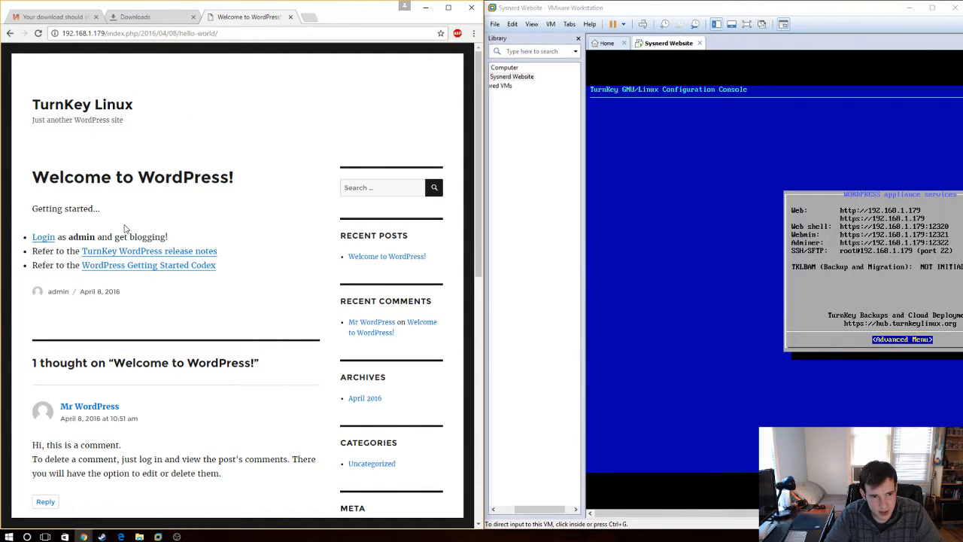
Log in to the WordPress admin as 'admin' with the account password, declining to save the password.
click(43, 239)
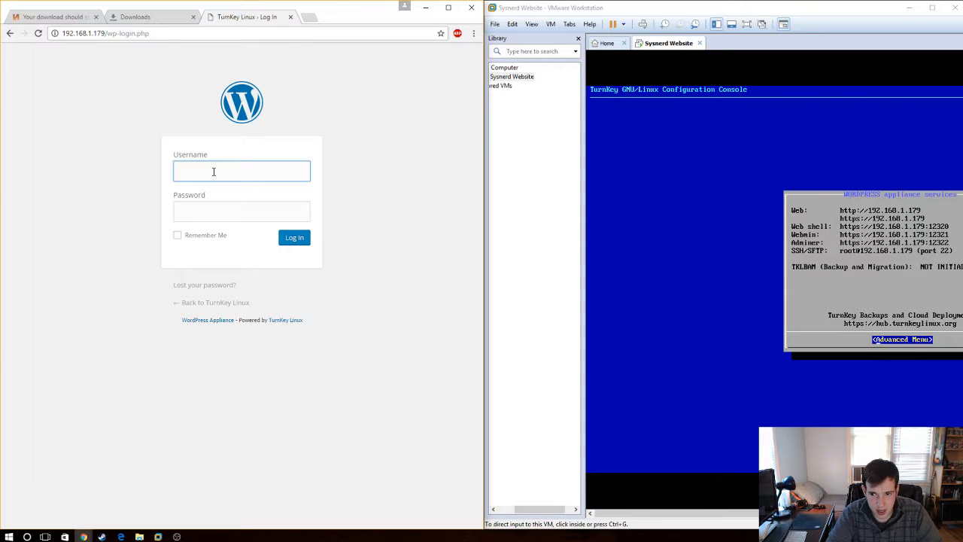
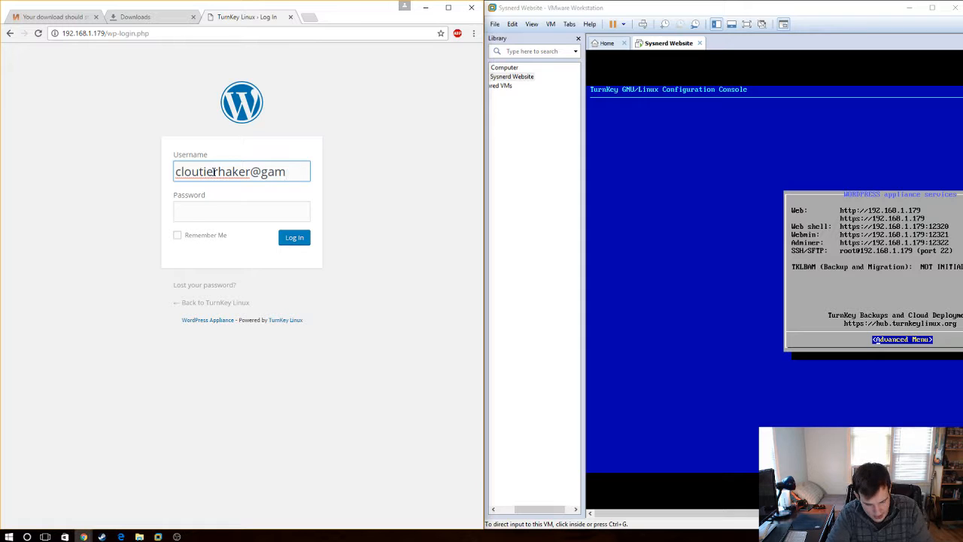
key(ctrl+a)
text(admin)
key(Tab)
text(****************)
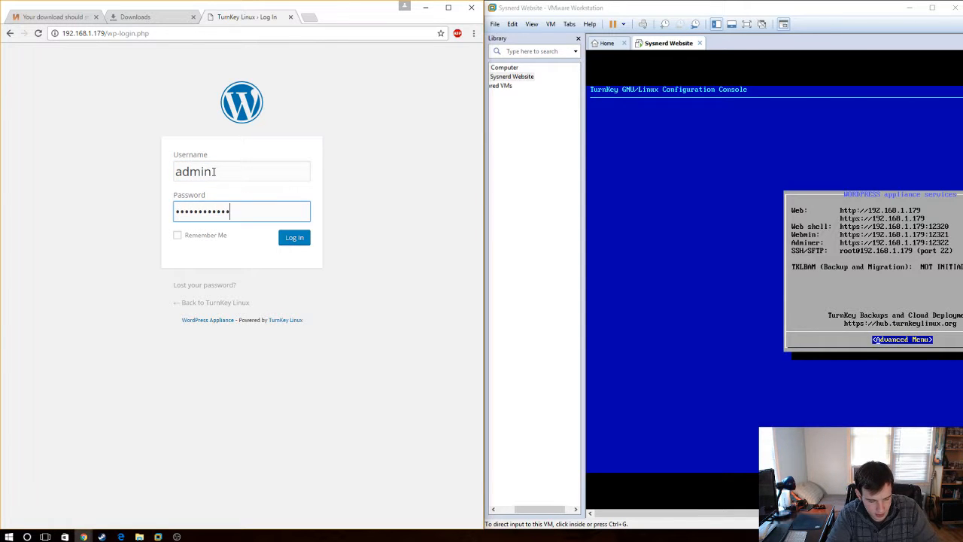
key(Return)
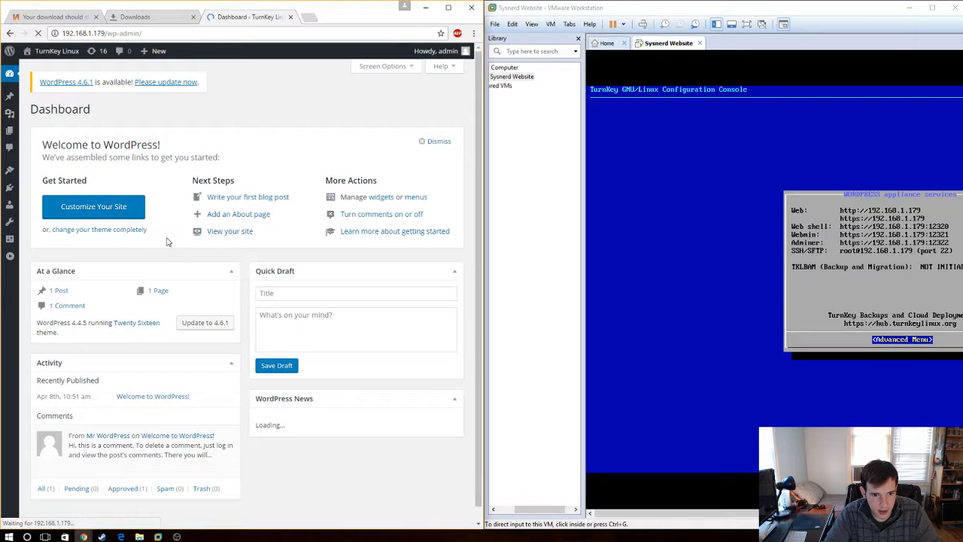
click(382, 101)
Look over the dashboard and updates, then open the 'Welcome to WordPress!' post from Posts.
scroll(150, 150, down, 1)
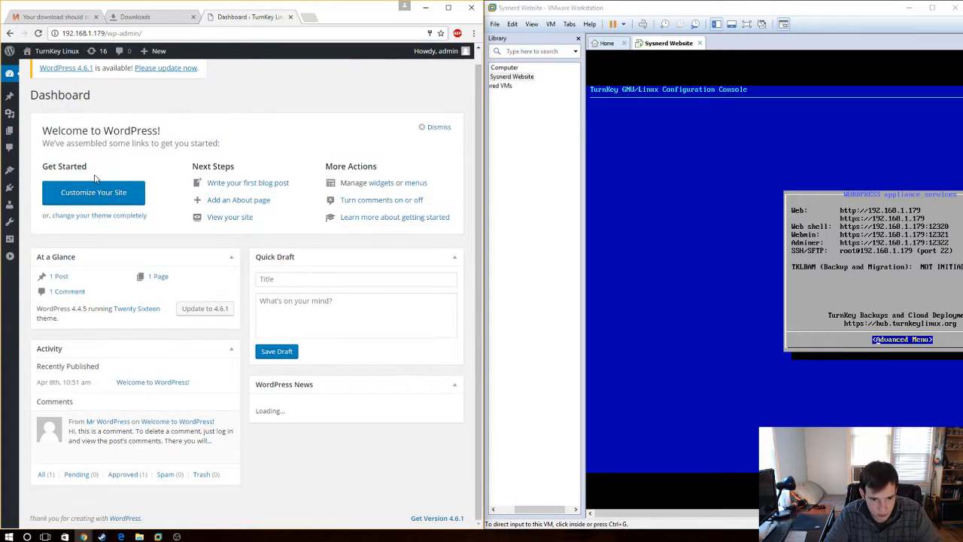
scroll(103, 179, up, 1)
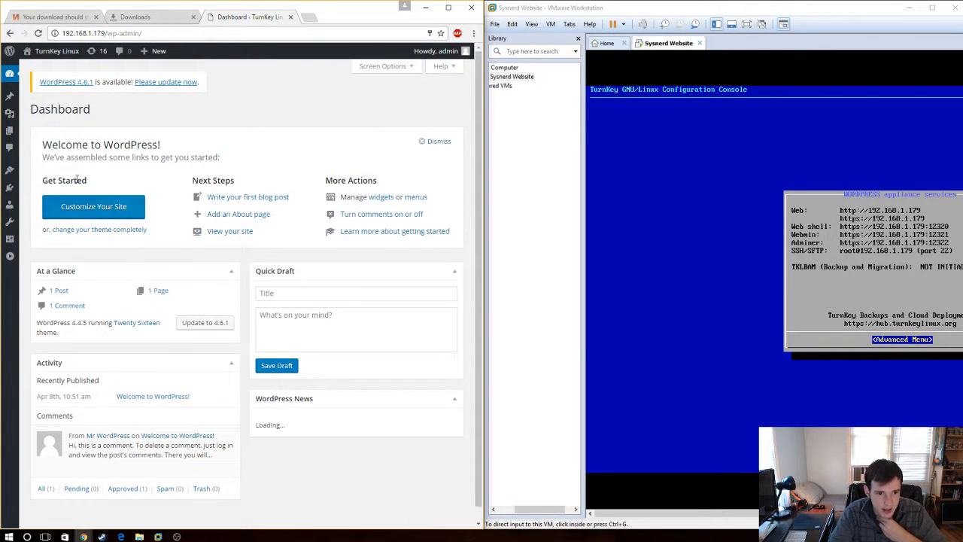
scroll(128, 249, down, 1)
scroll(53, 197, up, 1)
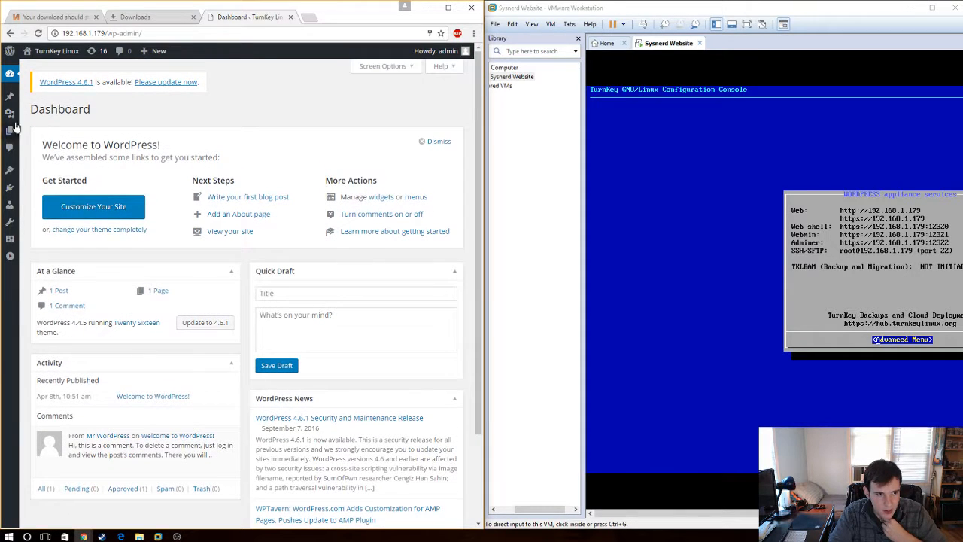
mouse_move(11, 104)
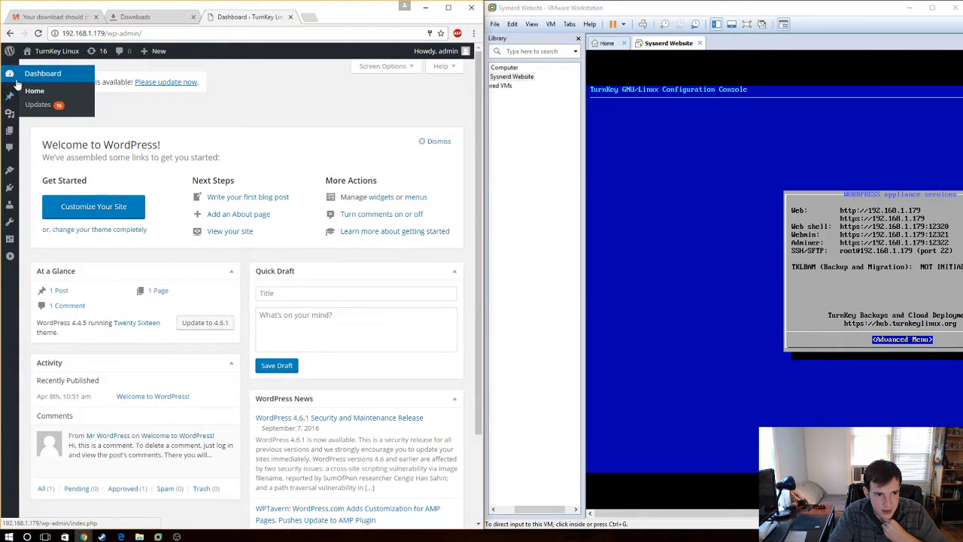
click(35, 90)
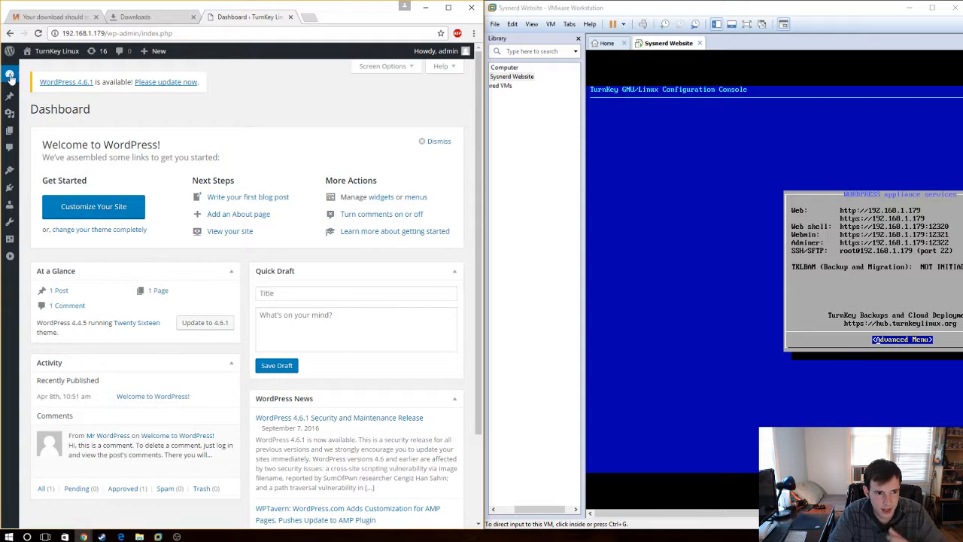
click(42, 105)
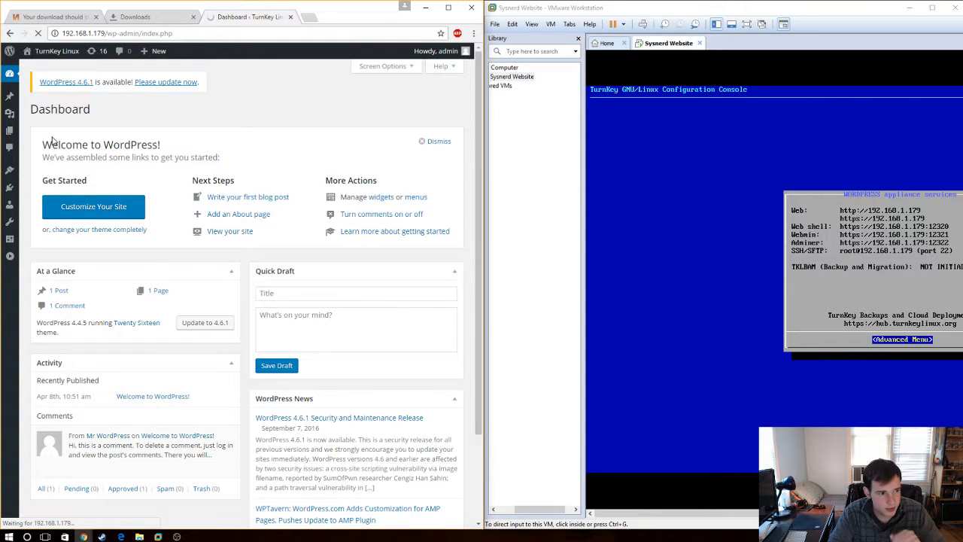
scroll(95, 213, down, 3)
scroll(145, 238, up, 3)
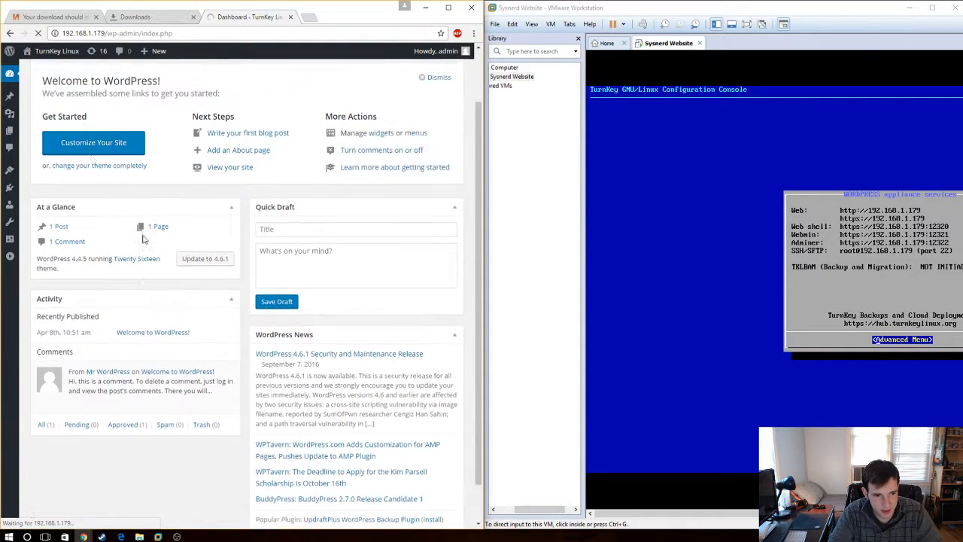
click(10, 96)
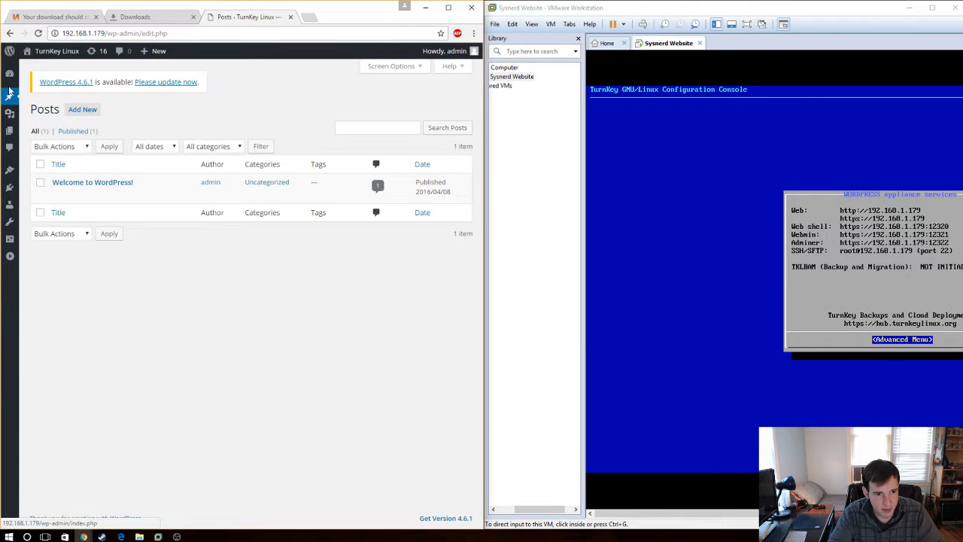
click(89, 182)
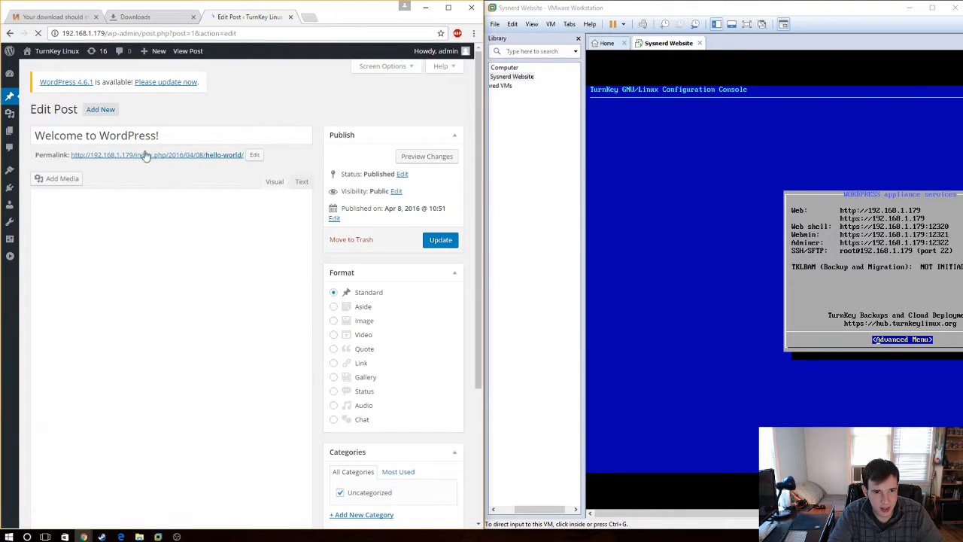
Bring up the About WordPress 4.4.5 welcome page and scroll through it.
click(10, 113)
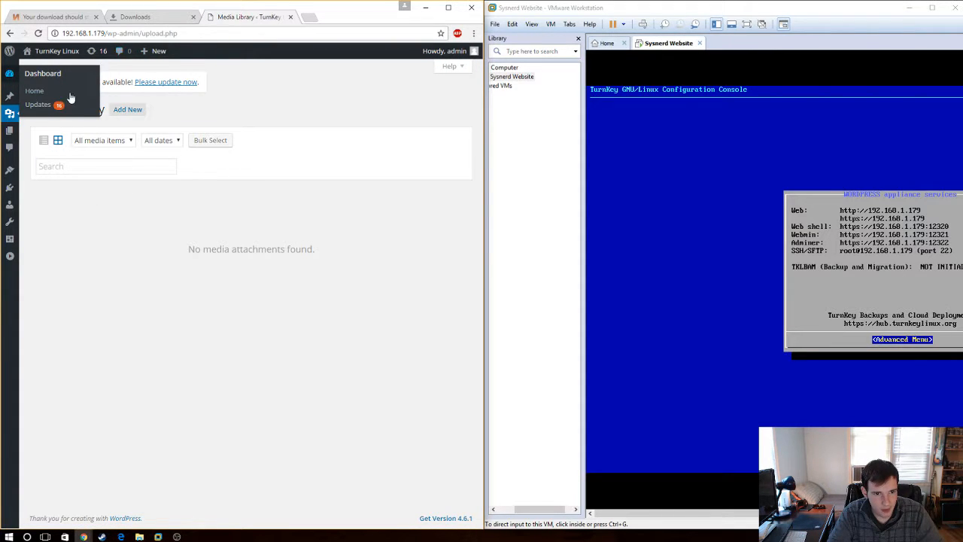
mouse_move(12, 136)
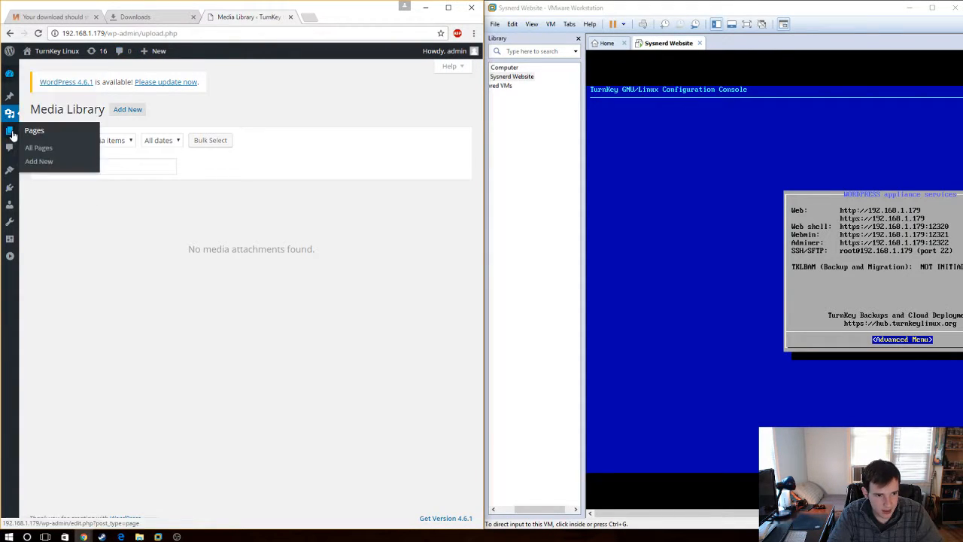
mouse_move(9, 51)
click(34, 66)
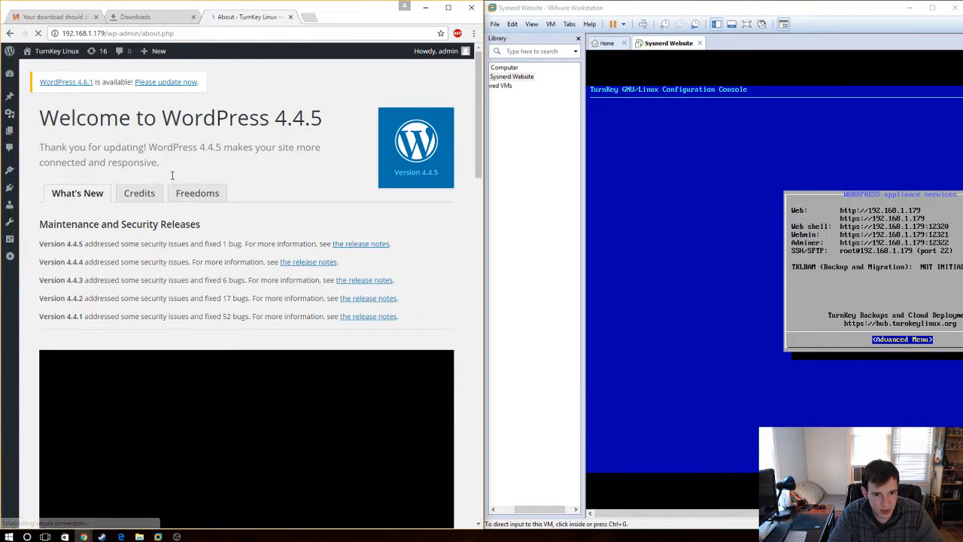
scroll(268, 205, down, 2)
scroll(267, 204, up, 2)
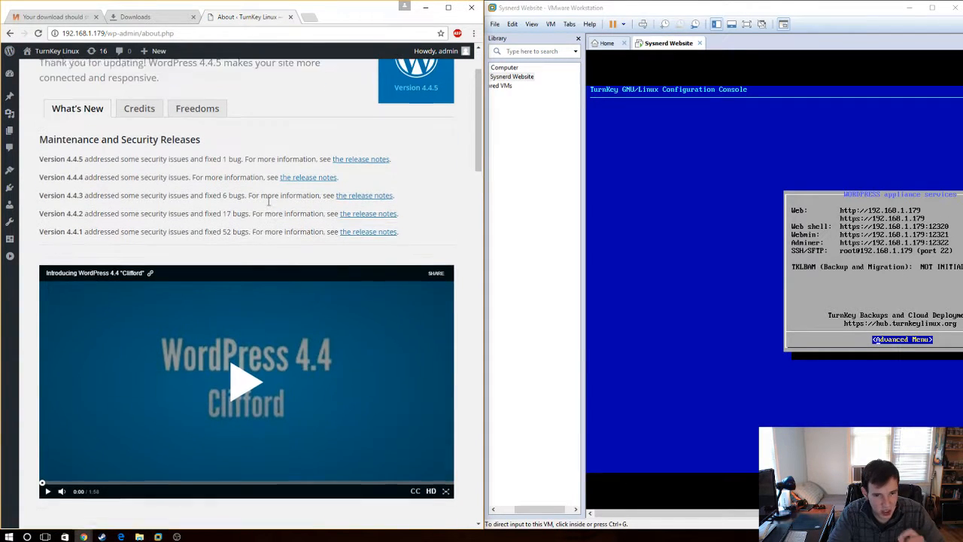
Move the About tab ahead of Downloads and close the old download confirmation tab.
drag(242, 18, 78, 18)
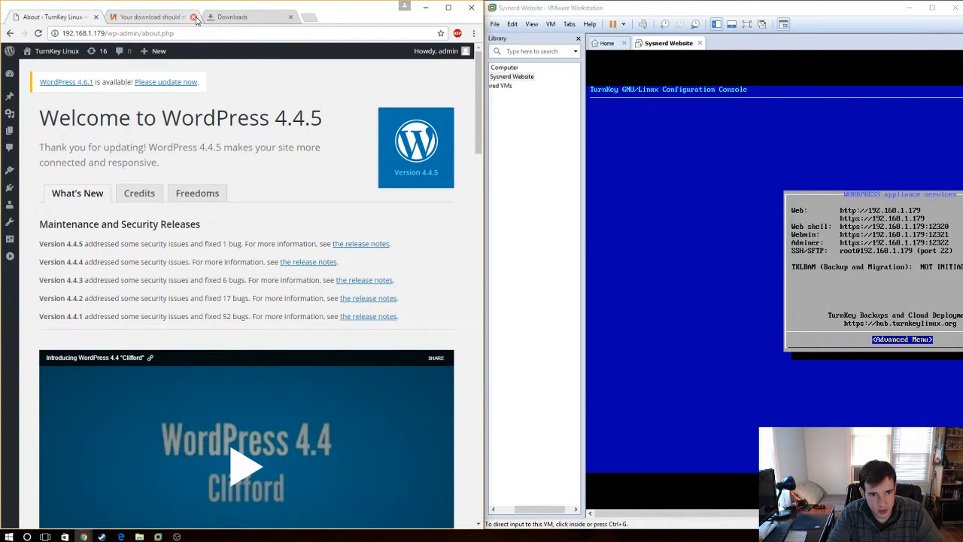
click(194, 16)
scroll(156, 283, down, 7)
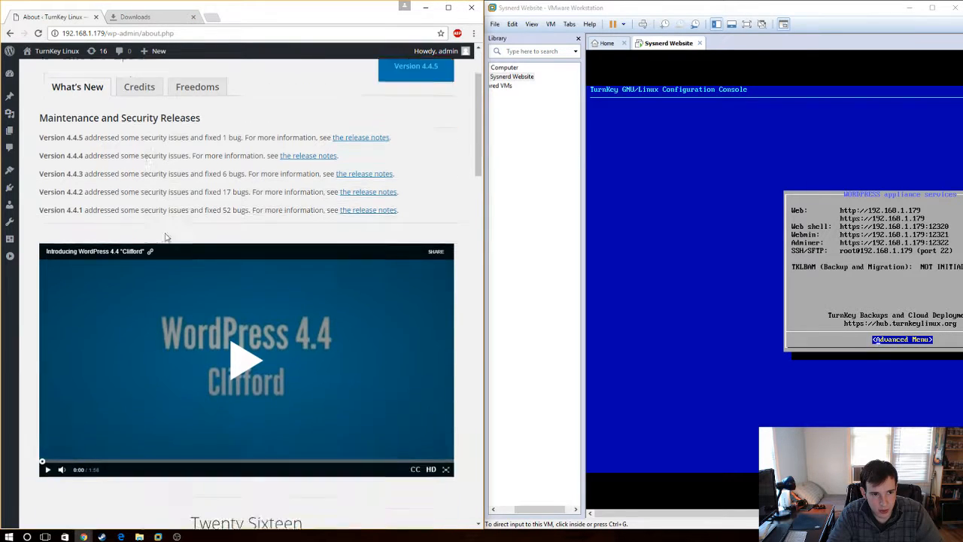
scroll(158, 188, up, 8)
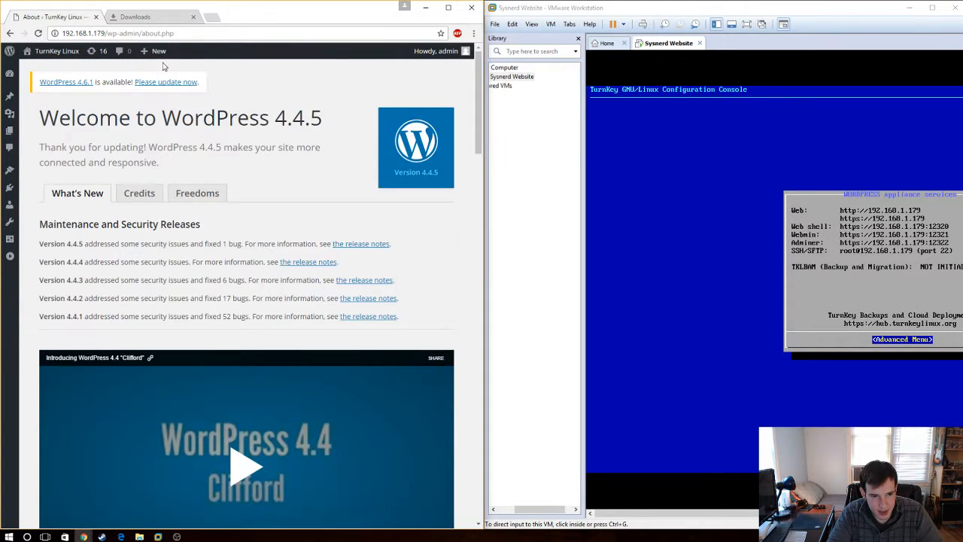
Replace the Downloads tab's address with godaddy.com to load GoDaddy's home page.
click(147, 18)
click(145, 31)
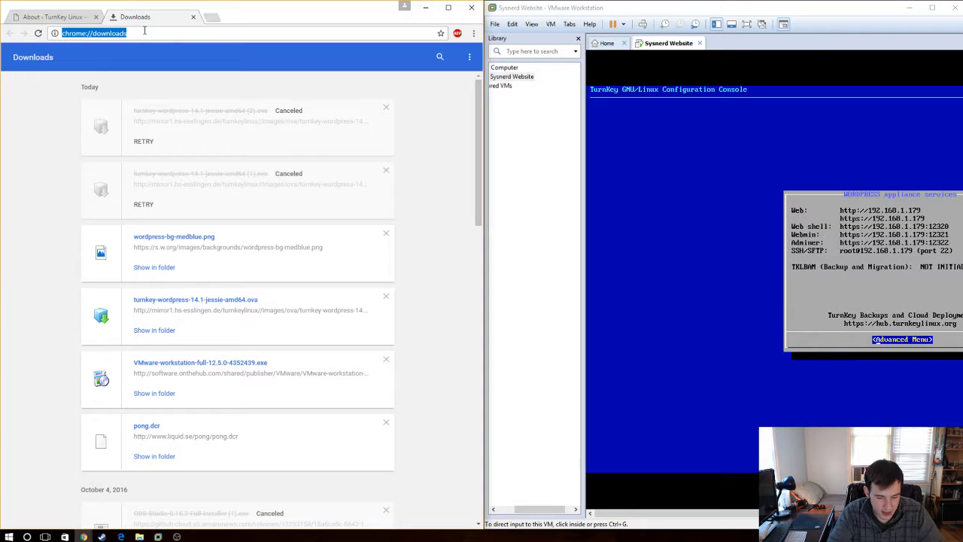
key(BackSpace)
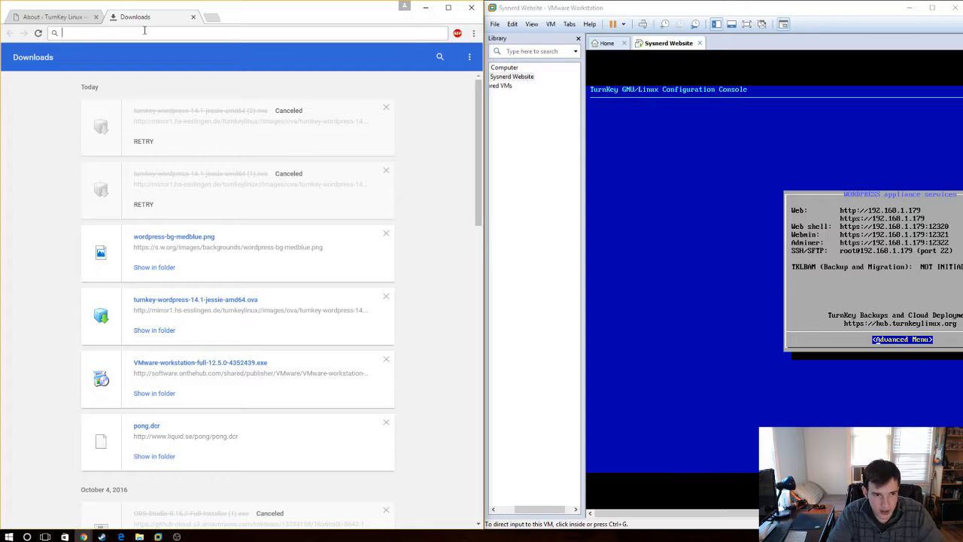
text(g)
key(BackSpace)
key(BackSpace)
text(go)
key(BackSpace)
key(BackSpace)
key(BackSpace)
text(goog)
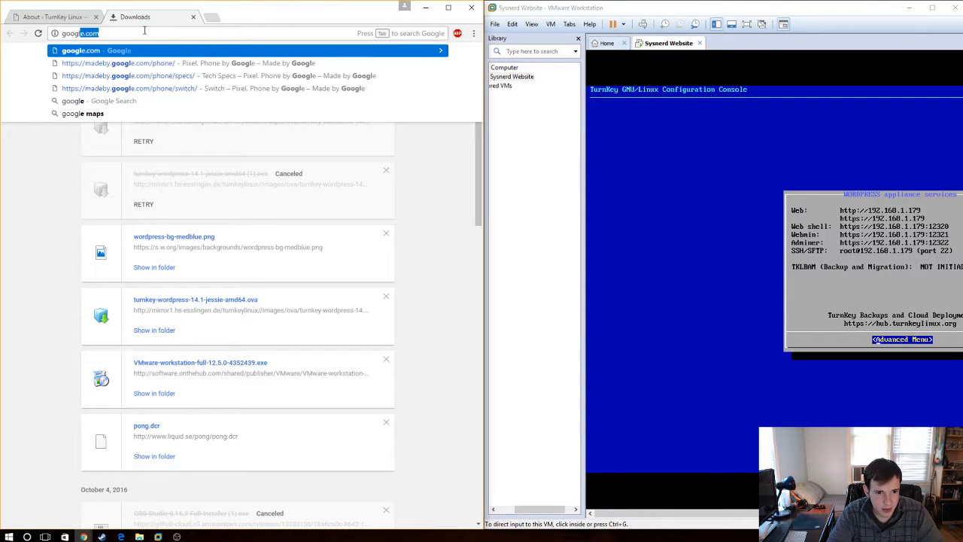
key(BackSpace)
key(BackSpace)
key(BackSpace)
key(BackSpace)
key(BackSpace)
text(godaddy)
key(Return)
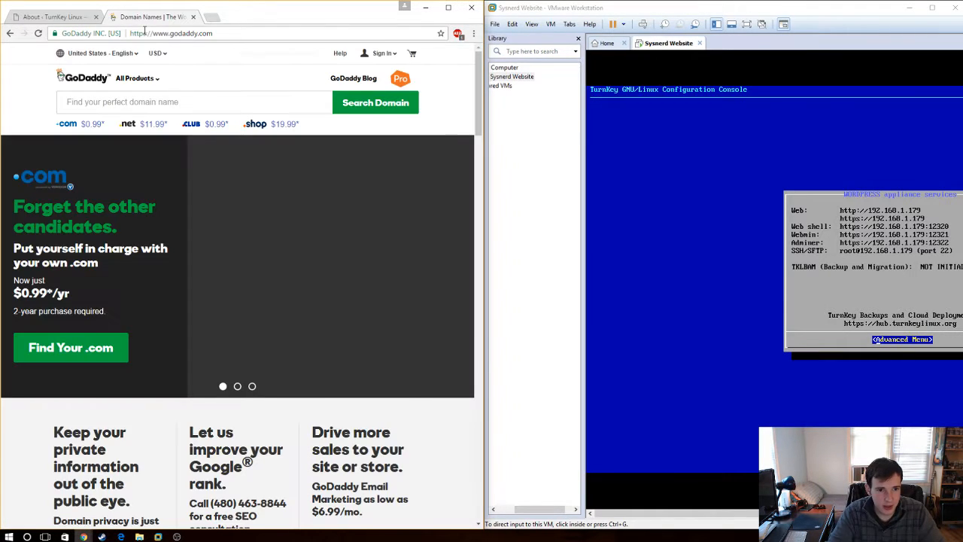
Sign in to the GoDaddy account and open management of its Domains.
click(147, 33)
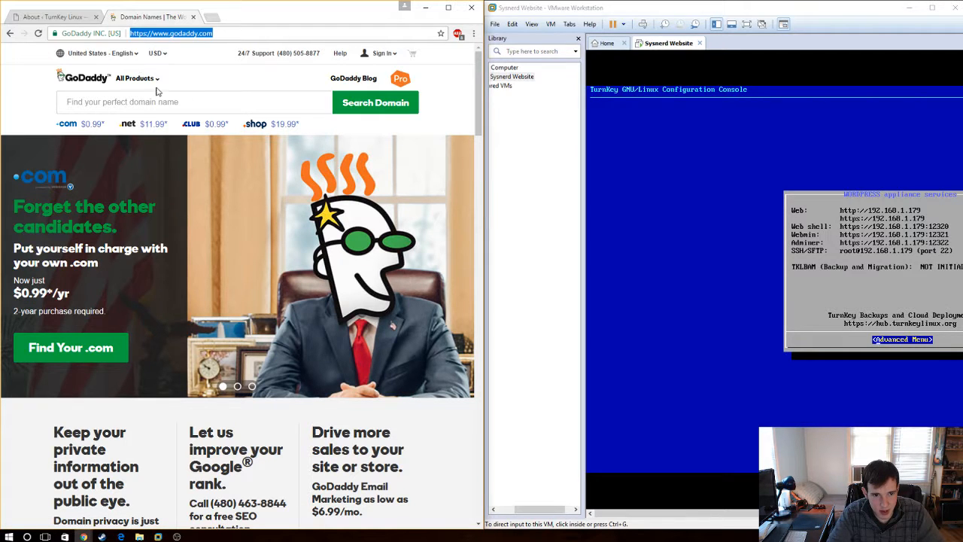
click(374, 52)
click(426, 8)
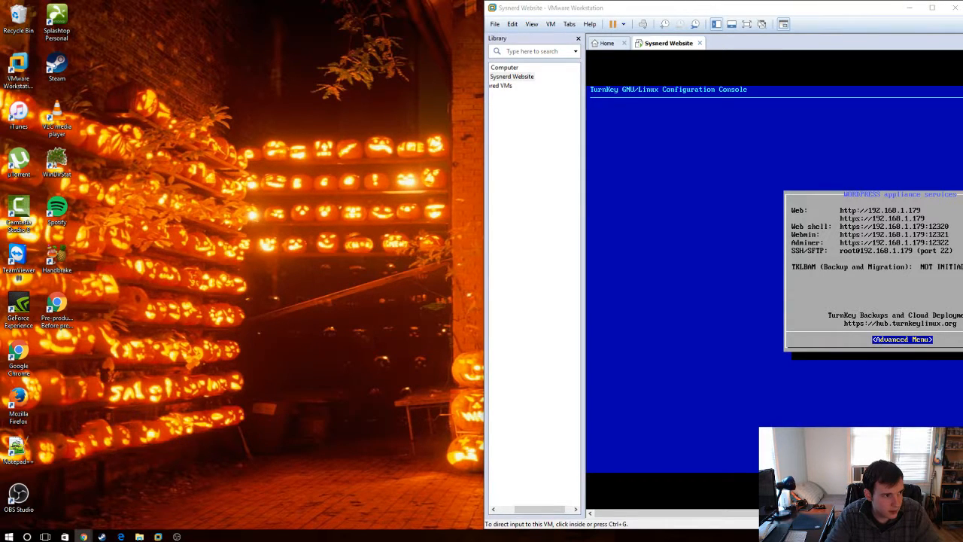
drag(0, 105, 339, 70)
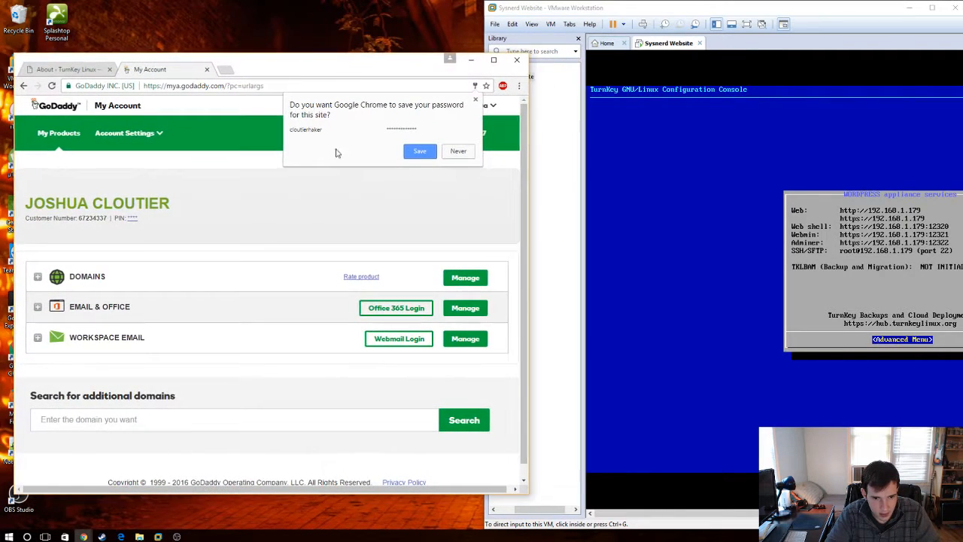
click(462, 282)
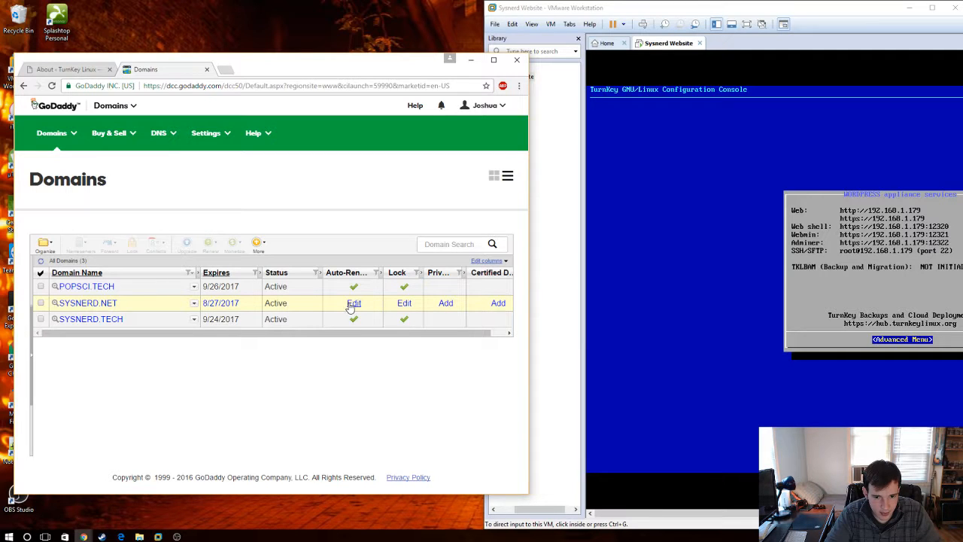
Open SYSNERD.NET's Domain Details and scroll through its settings to the DNS zone file.
click(83, 303)
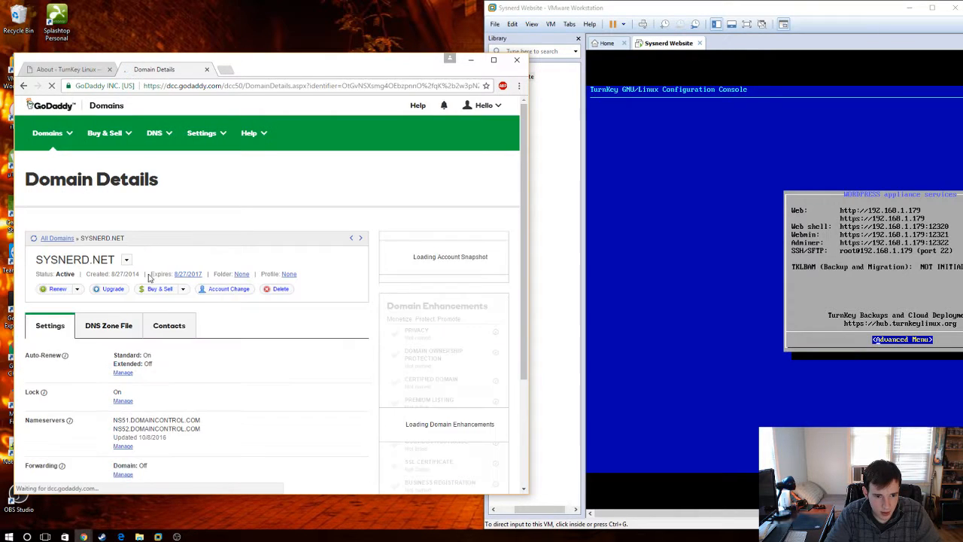
scroll(173, 267, down, 1)
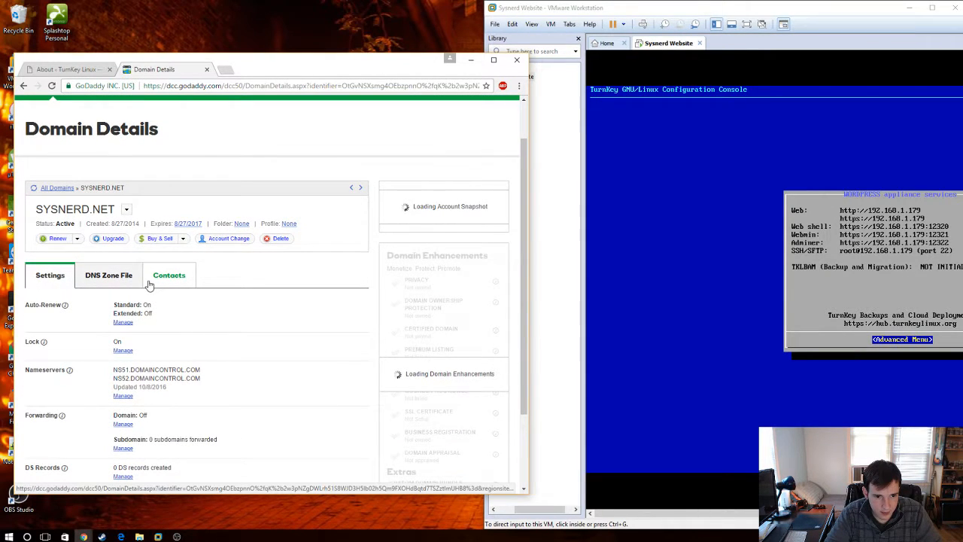
scroll(150, 285, down, 1)
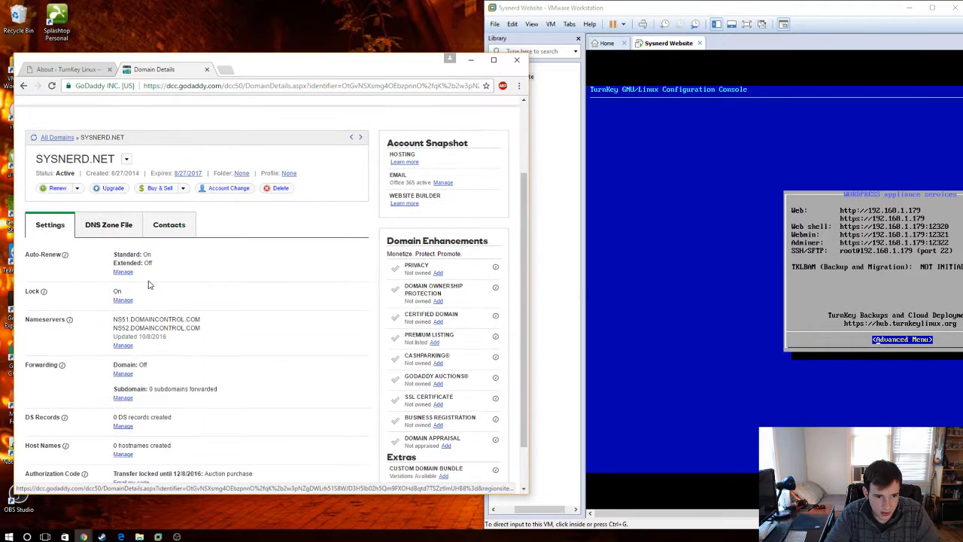
scroll(97, 309, down, 1)
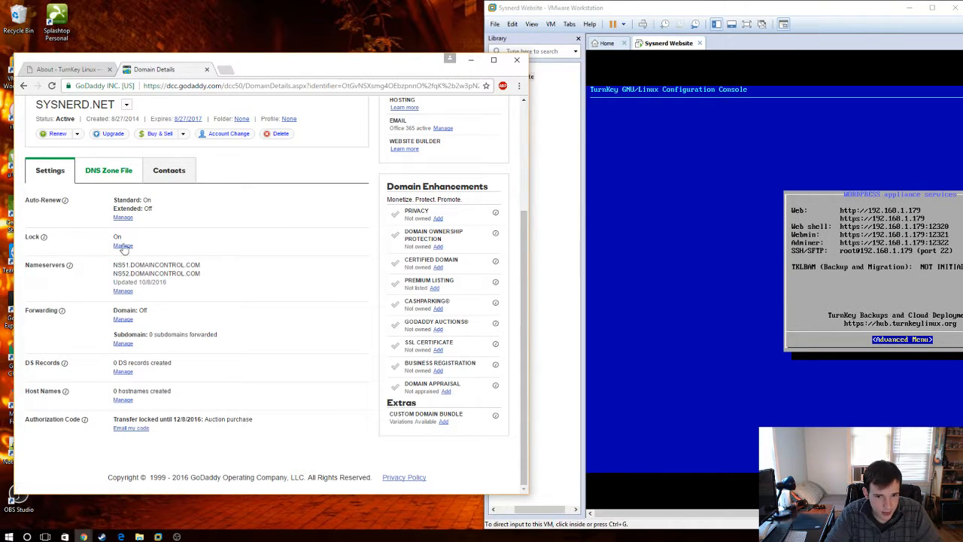
click(102, 179)
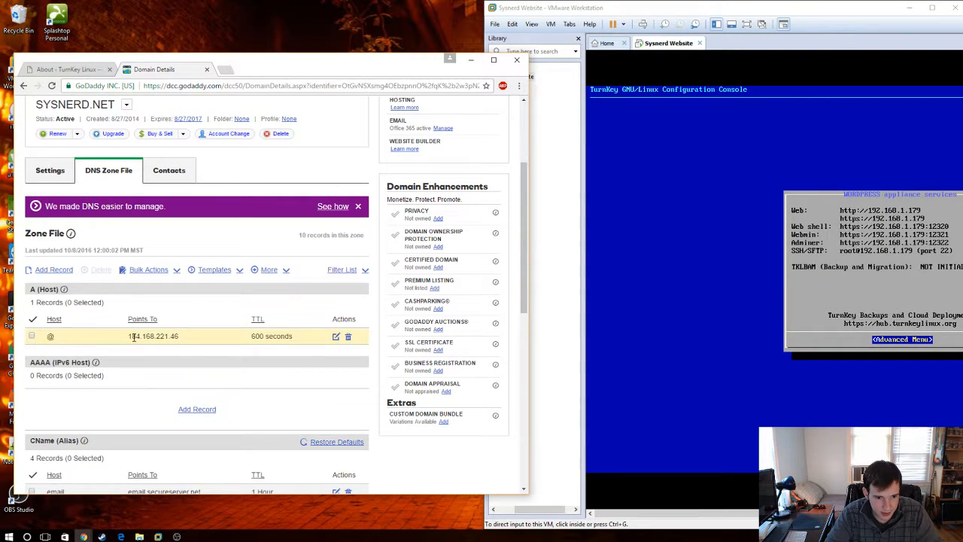
Snap the browser showing SYSNERD.NET's DNS zone file to the left half of the screen.
scroll(133, 337, down, 2)
scroll(113, 301, up, 2)
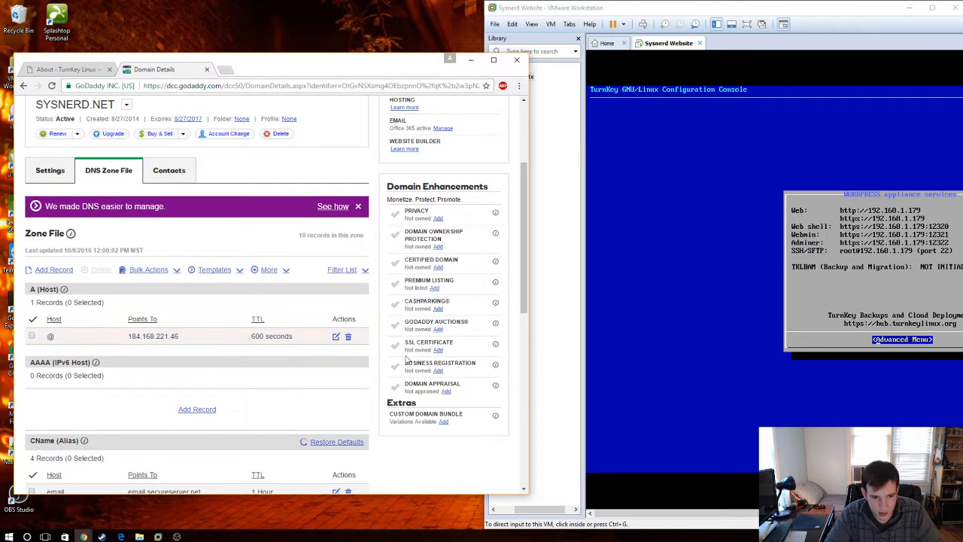
click(855, 15)
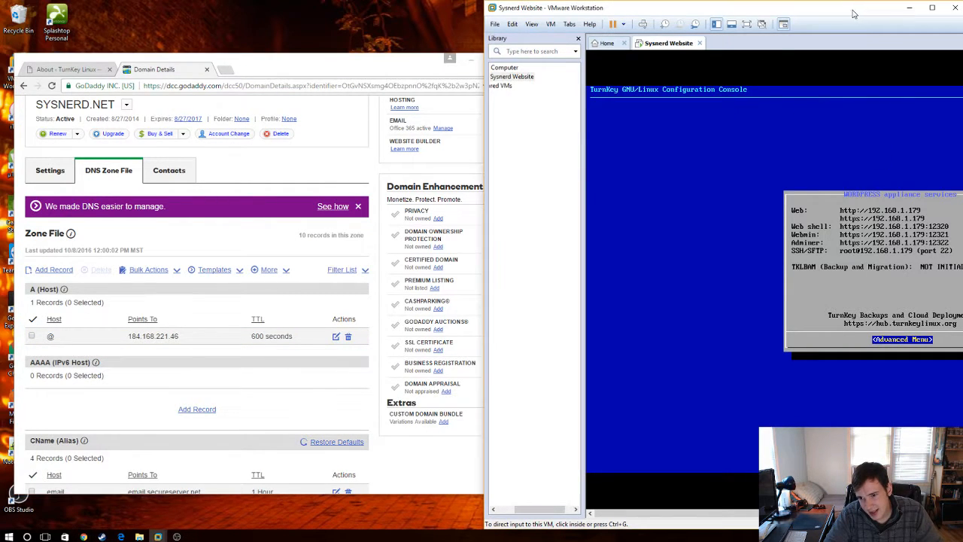
drag(375, 65, 359, 68)
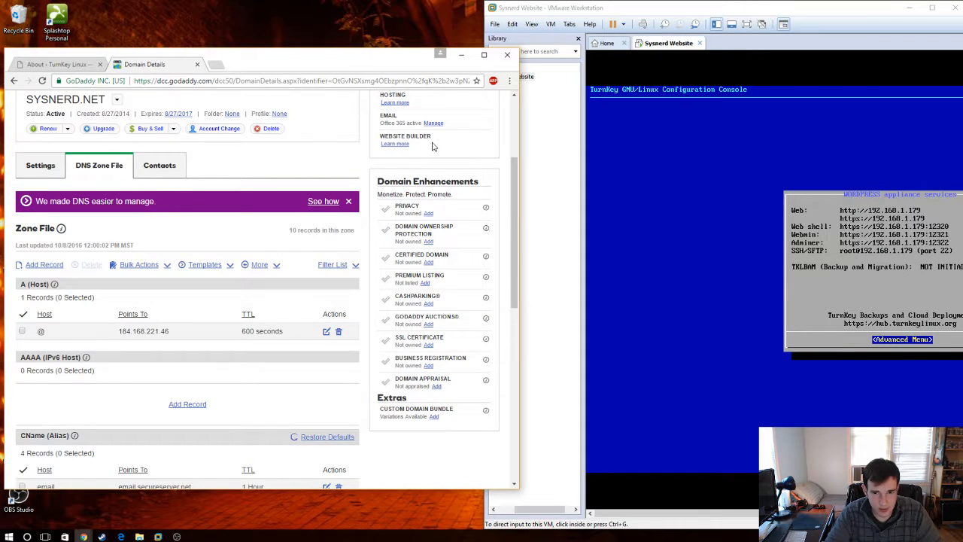
drag(368, 73, 379, 61)
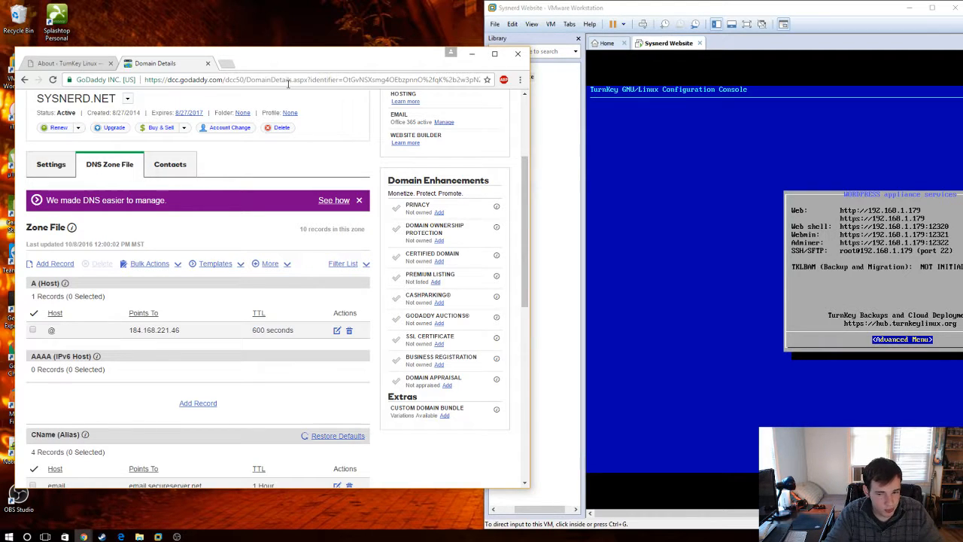
mouse_move(332, 66)
mouse_down()
mouse_move(316, 67)
mouse_move(341, 58)
mouse_up()
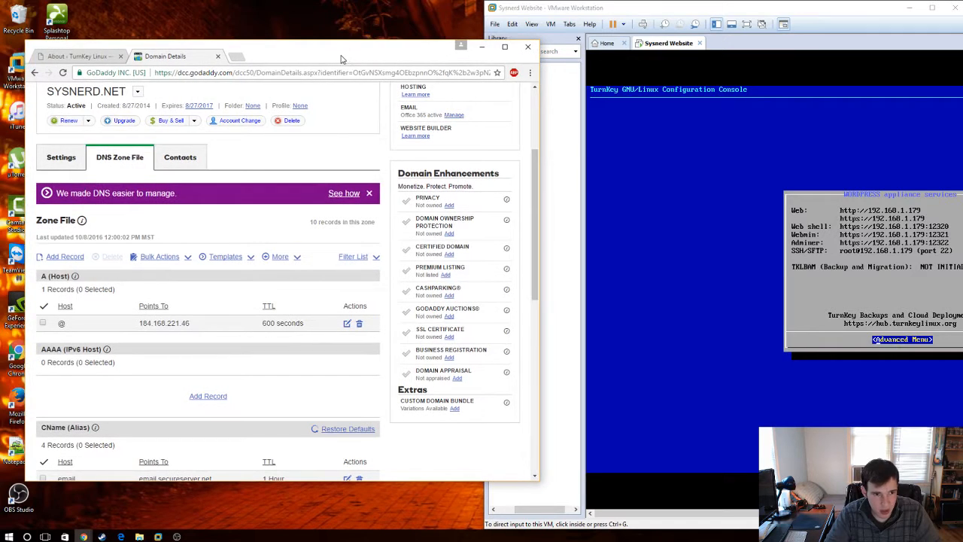
key(super+Left)
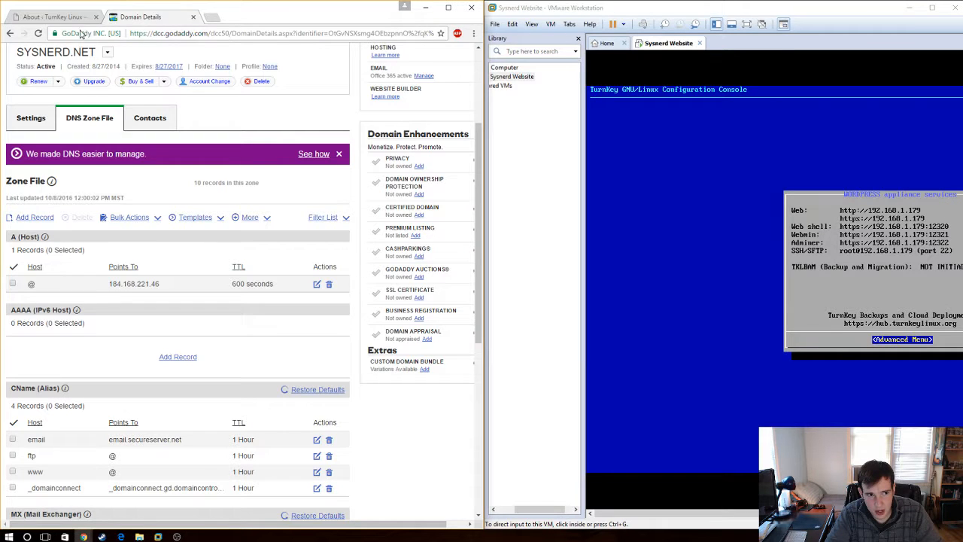
Load the local WordPress site at 192.168.1.179 in a new tab, compare with GoDaddy, then start another tab.
click(212, 16)
text(192.168.1.179)
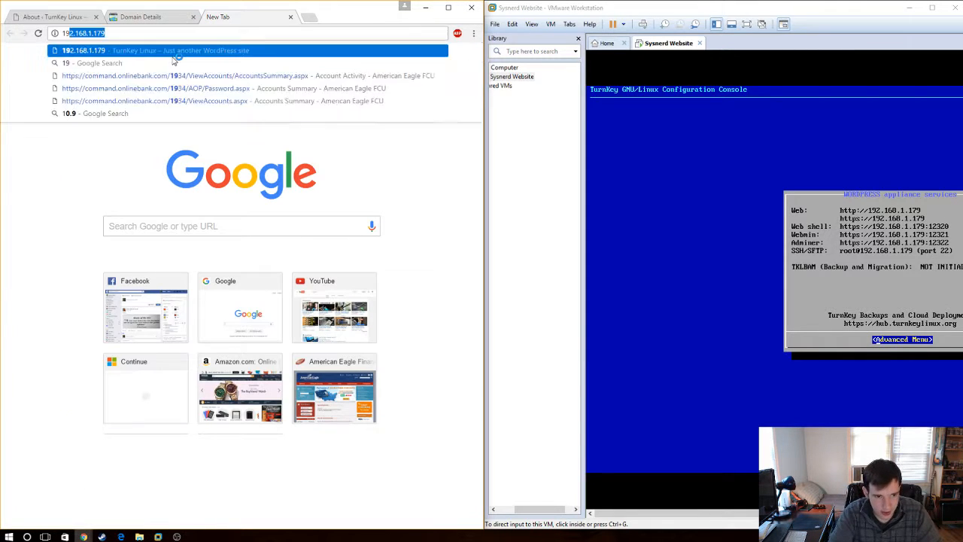
key(Return)
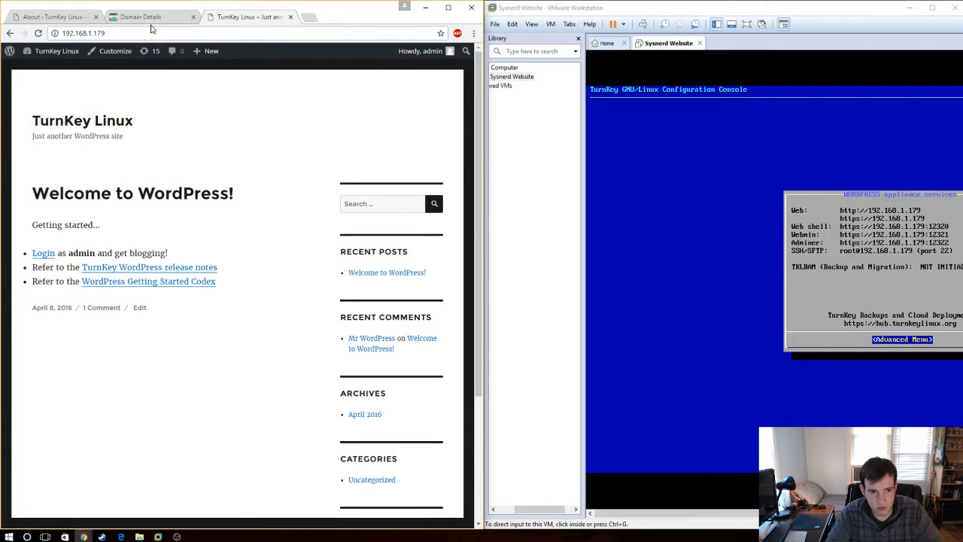
click(150, 17)
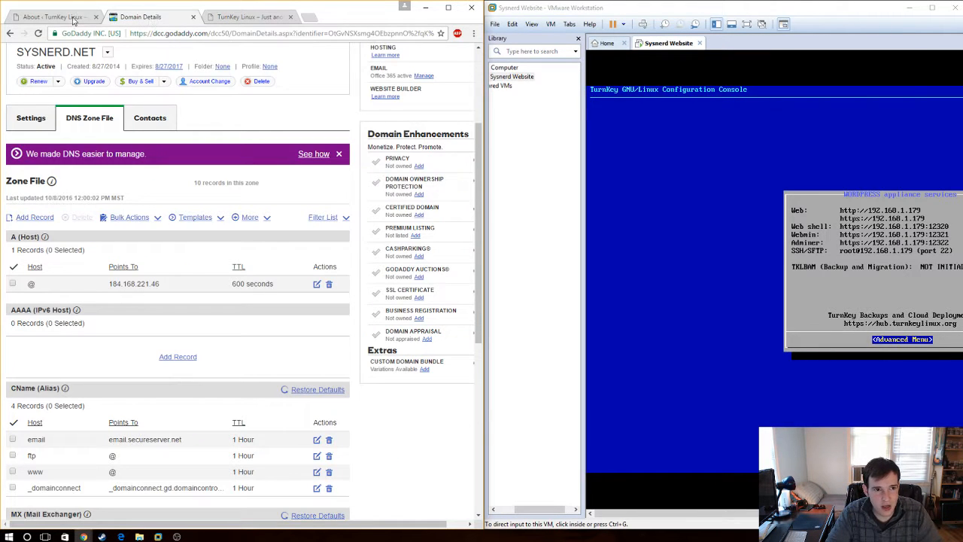
click(265, 18)
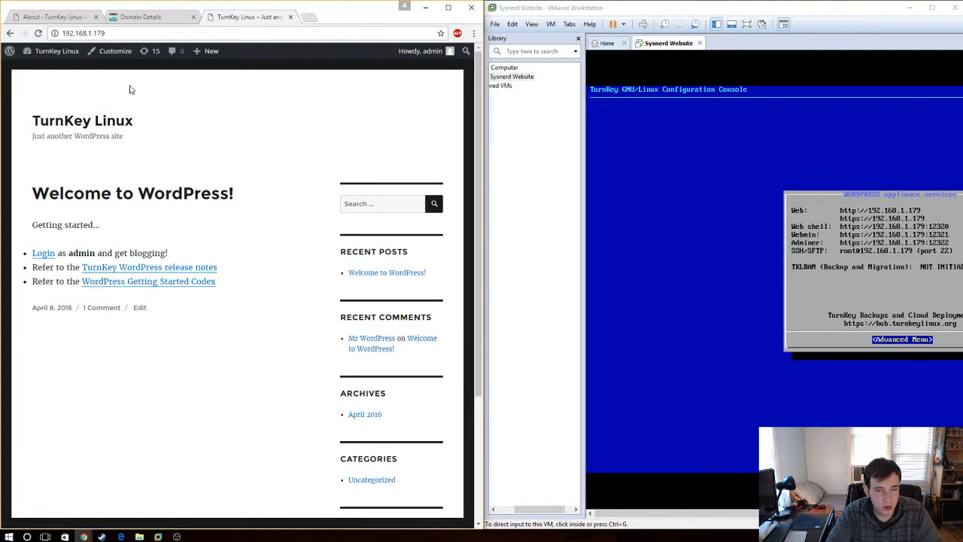
click(307, 18)
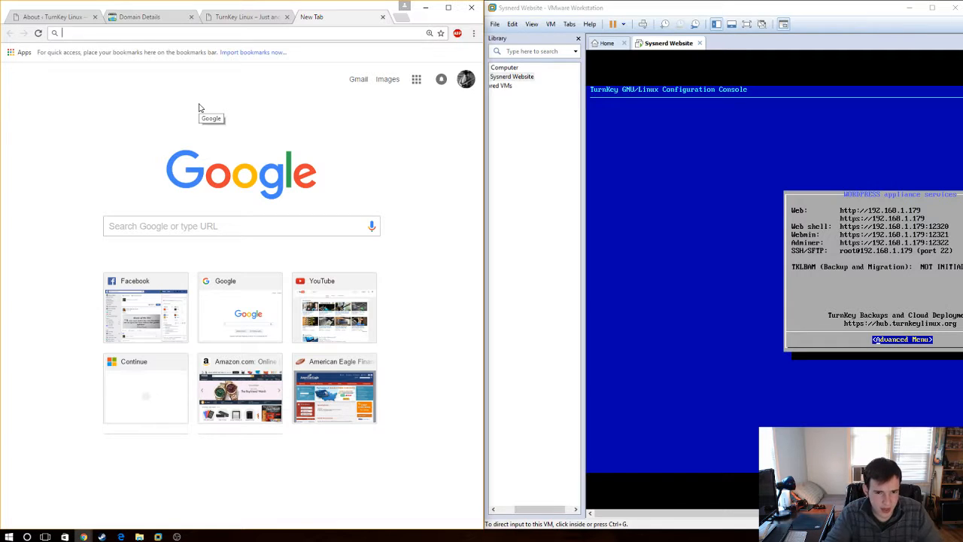
Search Google for 'what is my ip' and copy the public IP address shown.
click(201, 231)
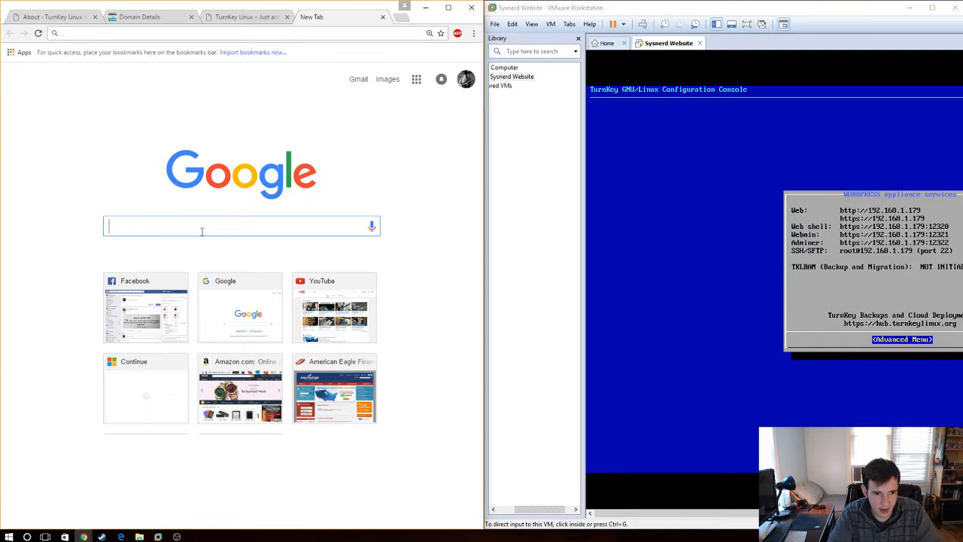
text(what is my ip)
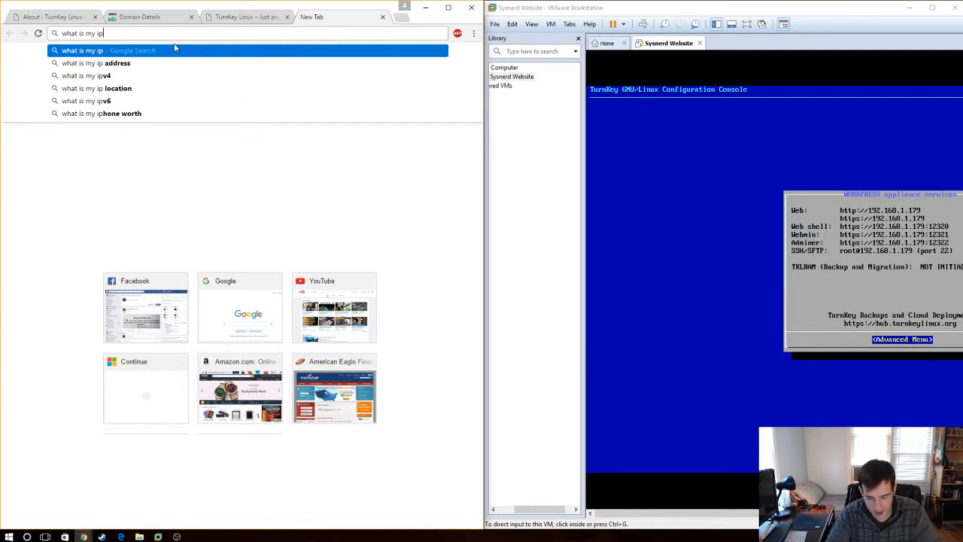
click(174, 50)
drag(188, 165, 86, 159)
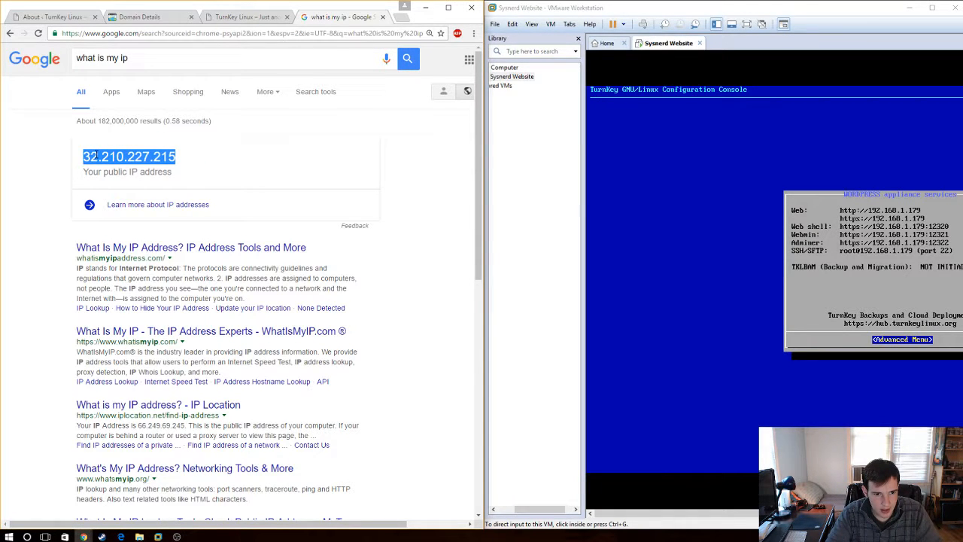
right_click(111, 155)
click(95, 157)
drag(178, 158, 83, 158)
right_click(83, 157)
click(113, 159)
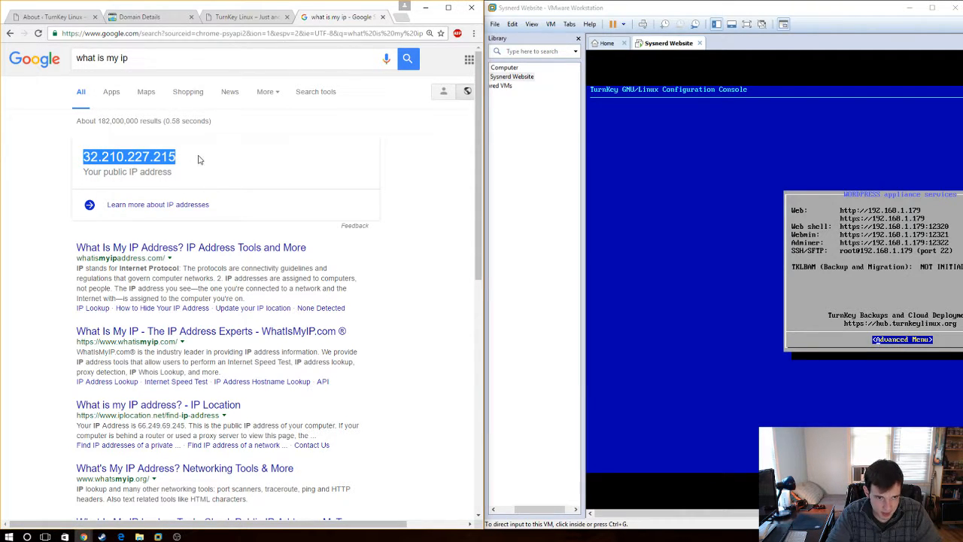
click(143, 17)
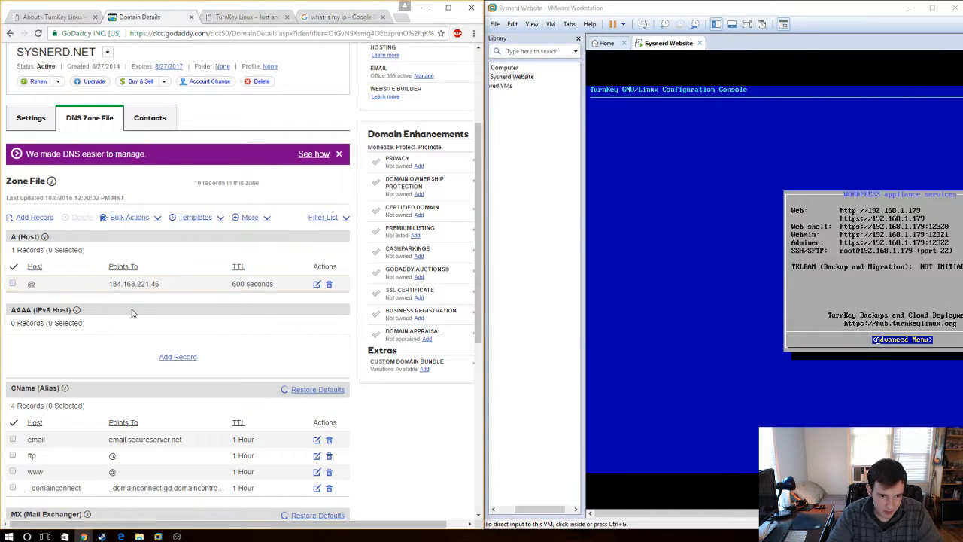
Check the @ A record's current IP 184.168.221.46, then load sysnerd.net in the search tab.
drag(13, 238, 39, 239)
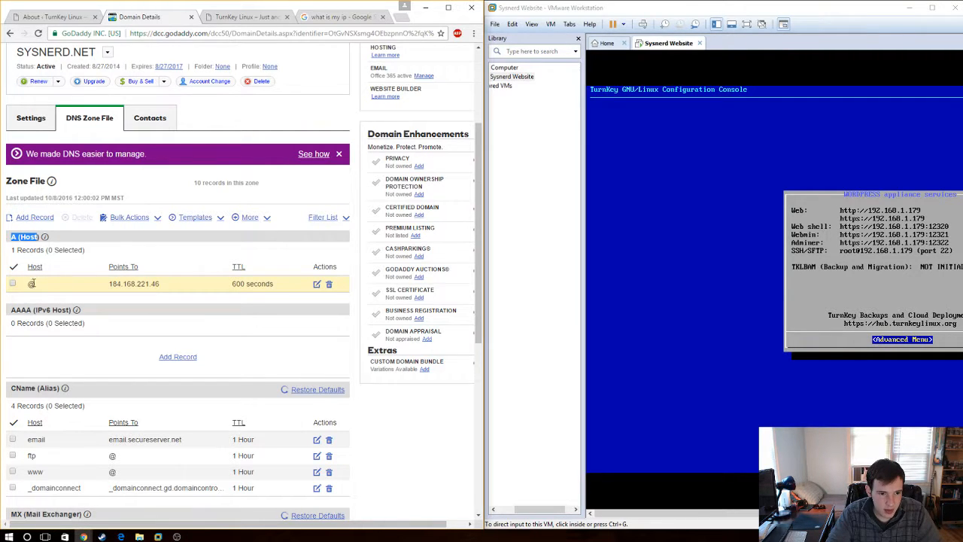
drag(104, 283, 165, 279)
click(164, 281)
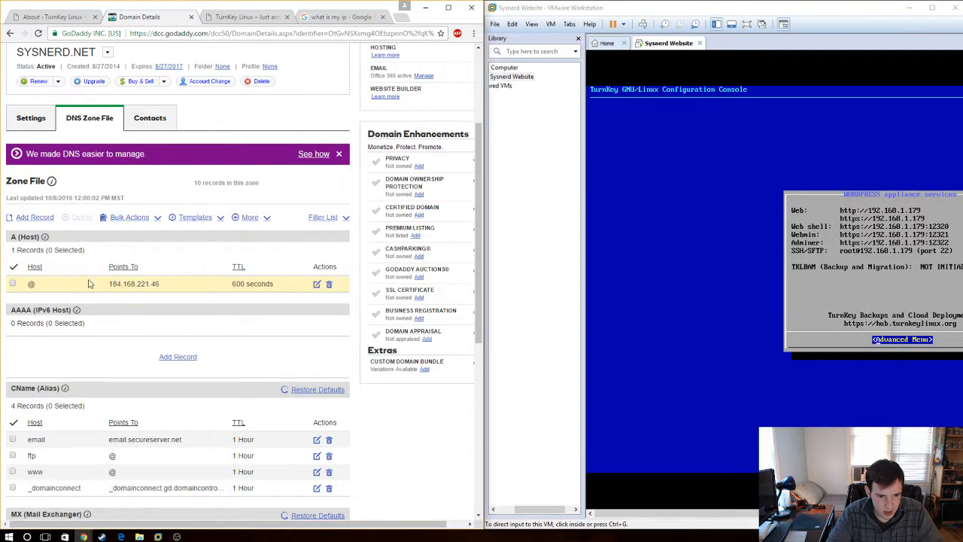
click(248, 16)
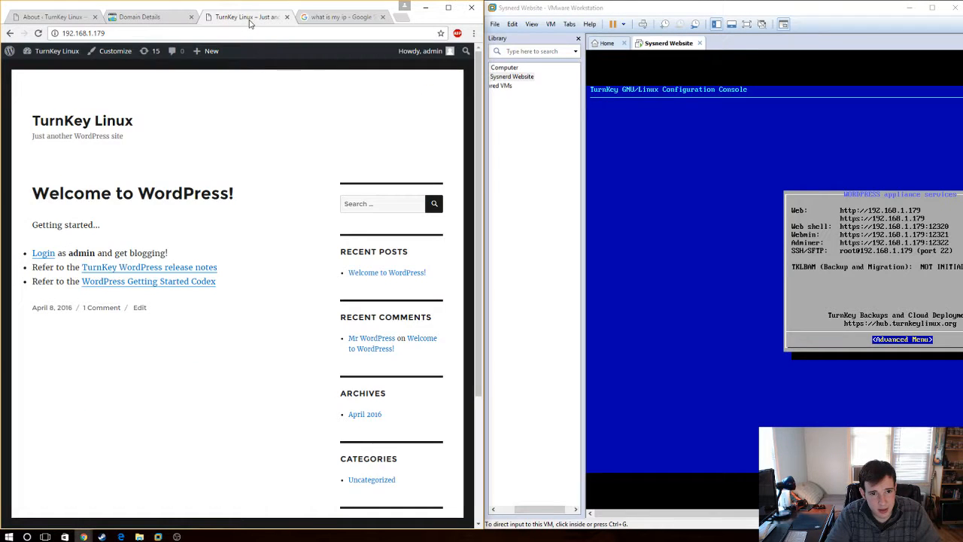
click(335, 16)
text(sysnerd.n)
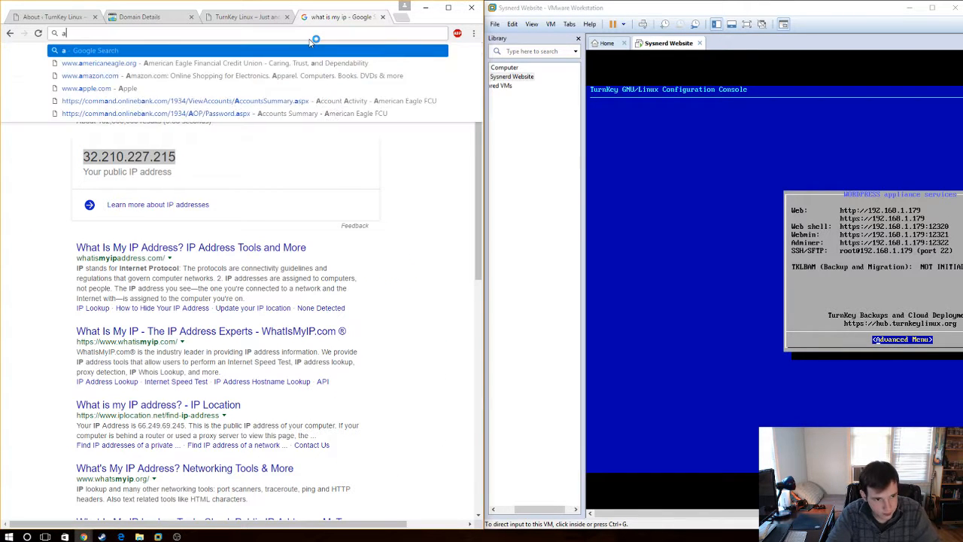
text(et)
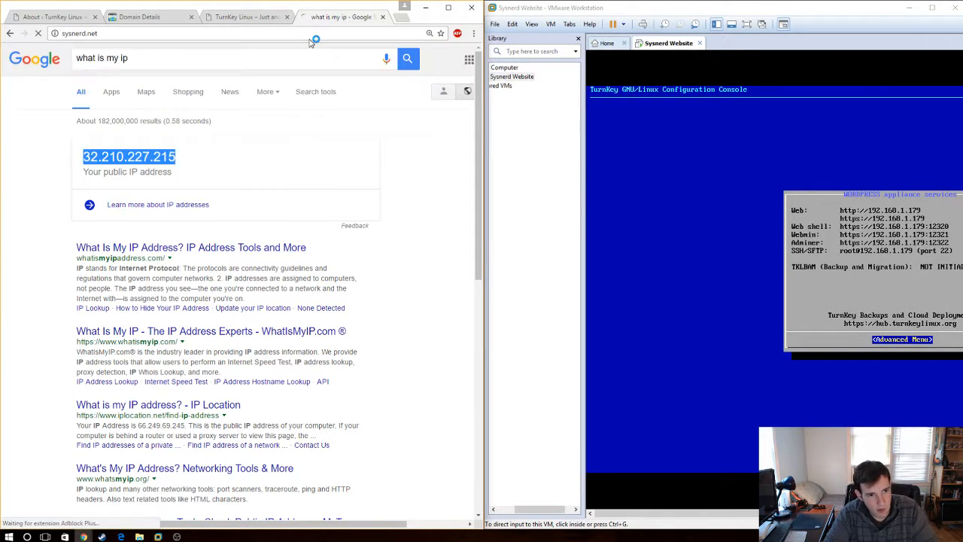
key(Return)
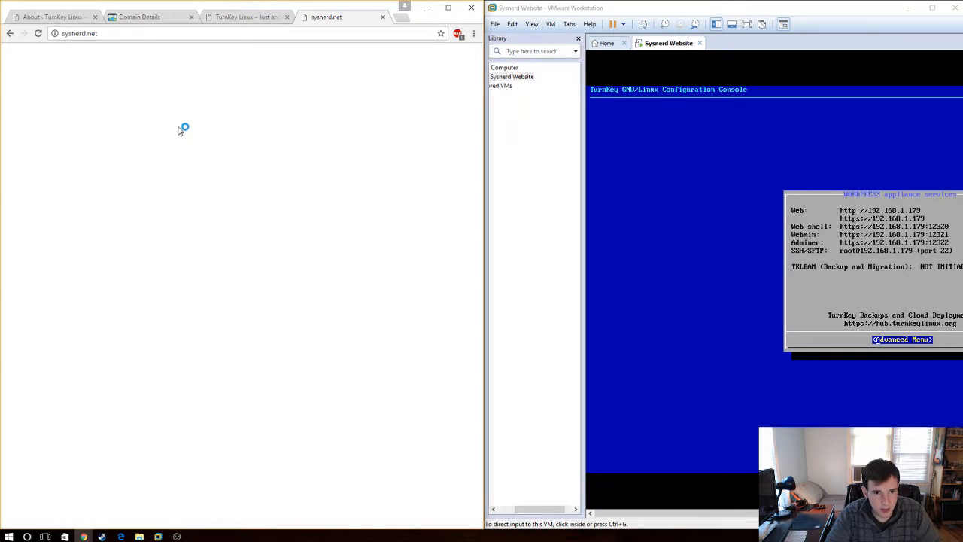
Paste 32.210.227.215 as the @ A record's Points to value, finish the edit and save.
click(249, 18)
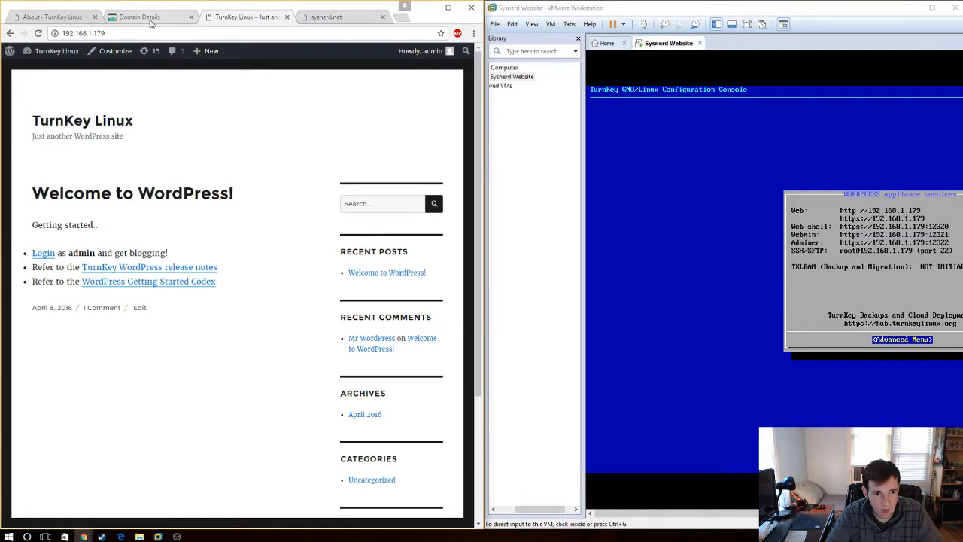
click(152, 20)
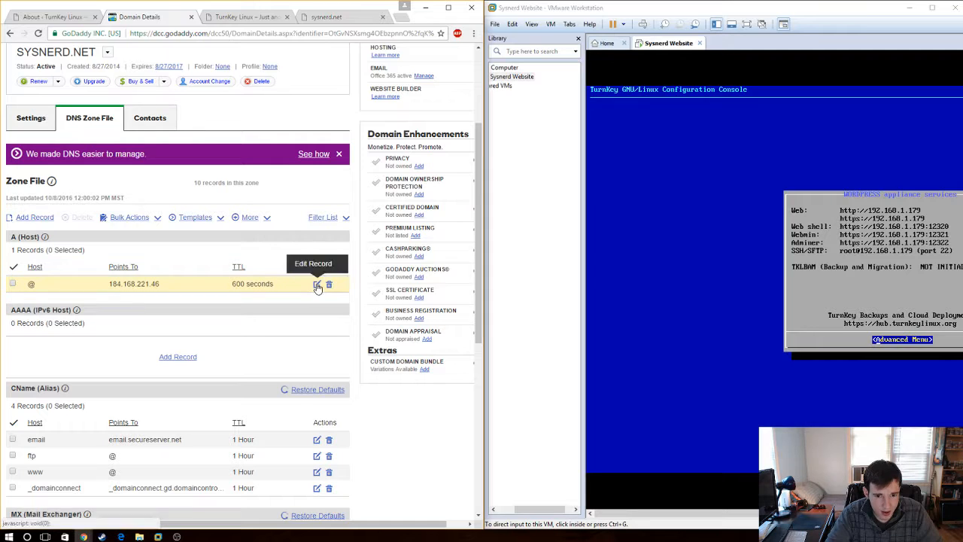
click(317, 285)
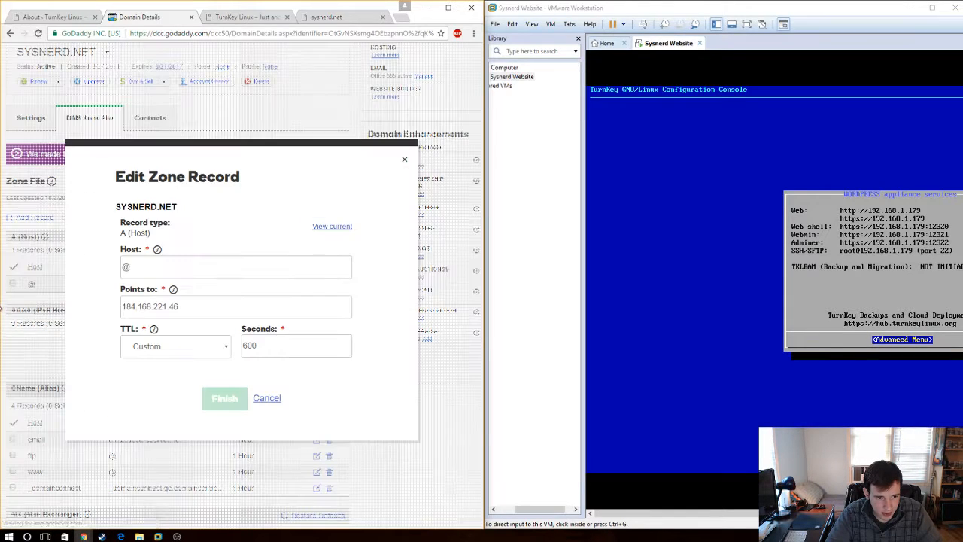
drag(149, 268, 98, 265)
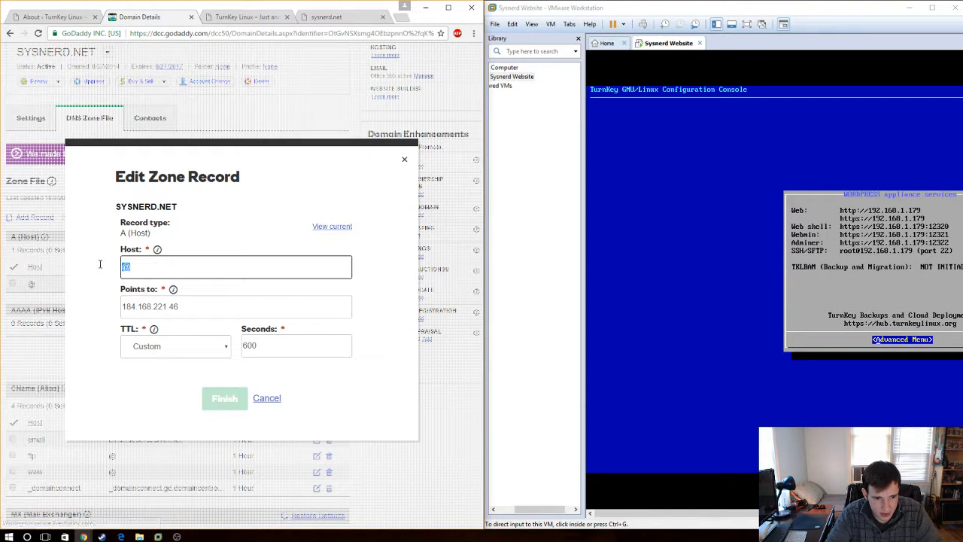
drag(122, 208, 199, 211)
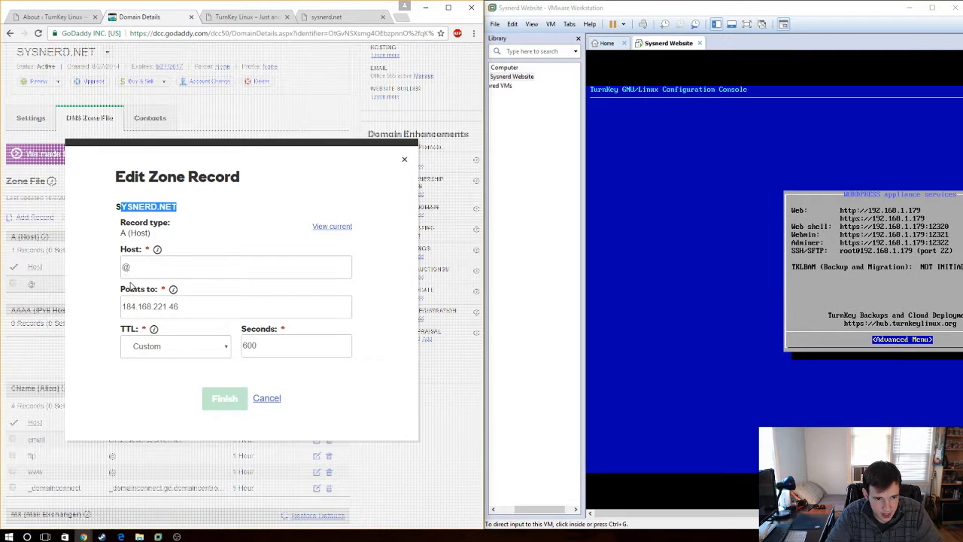
double_click(199, 310)
right_click(154, 304)
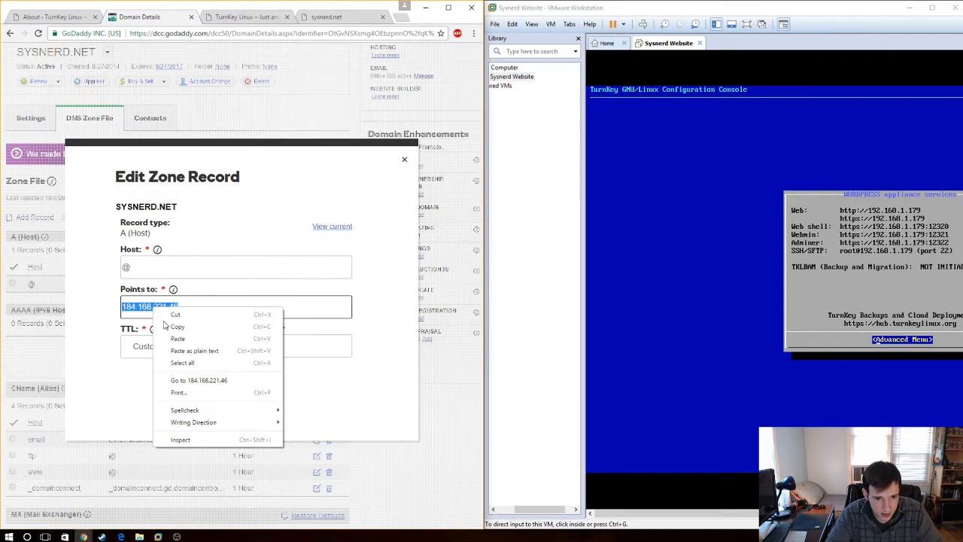
click(173, 344)
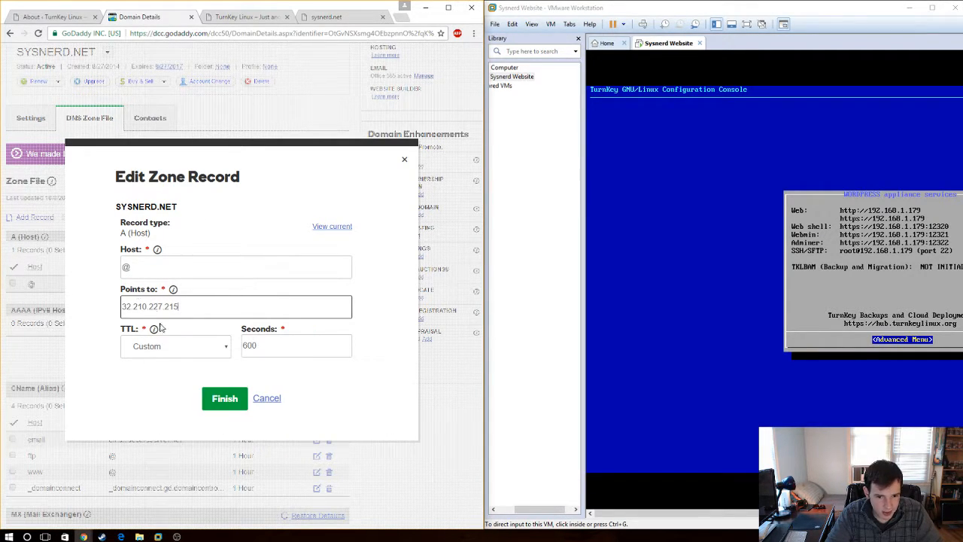
click(218, 400)
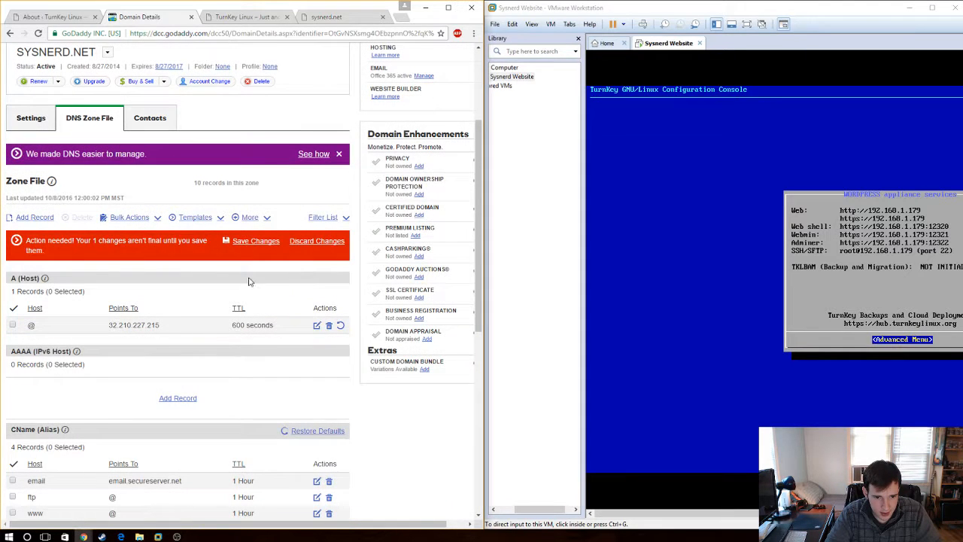
click(255, 242)
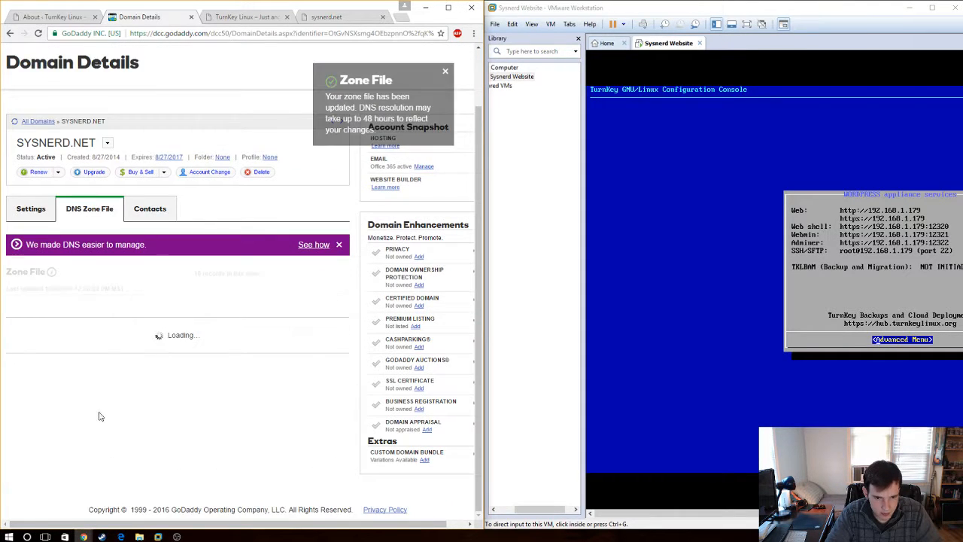
Dismiss GoDaddy's zone-file-updated notification after saving.
drag(325, 96, 382, 131)
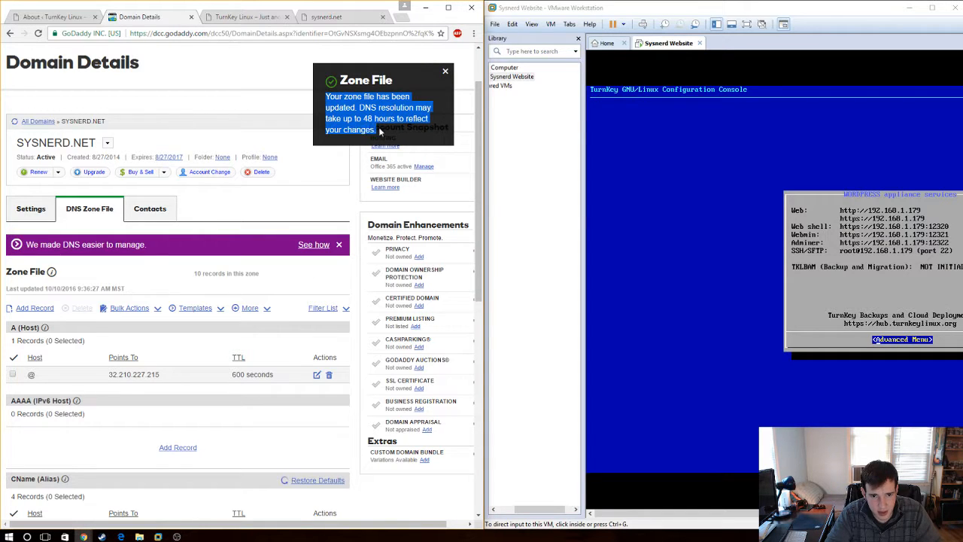
click(381, 132)
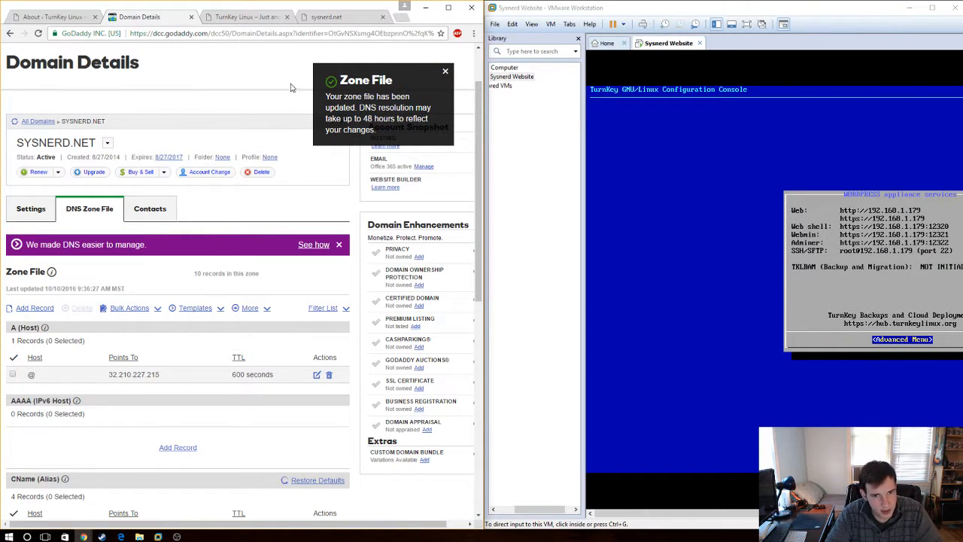
click(445, 73)
Verify the @ A record now reads 32.210.227.215, then bring up the Start menu.
click(242, 17)
click(167, 20)
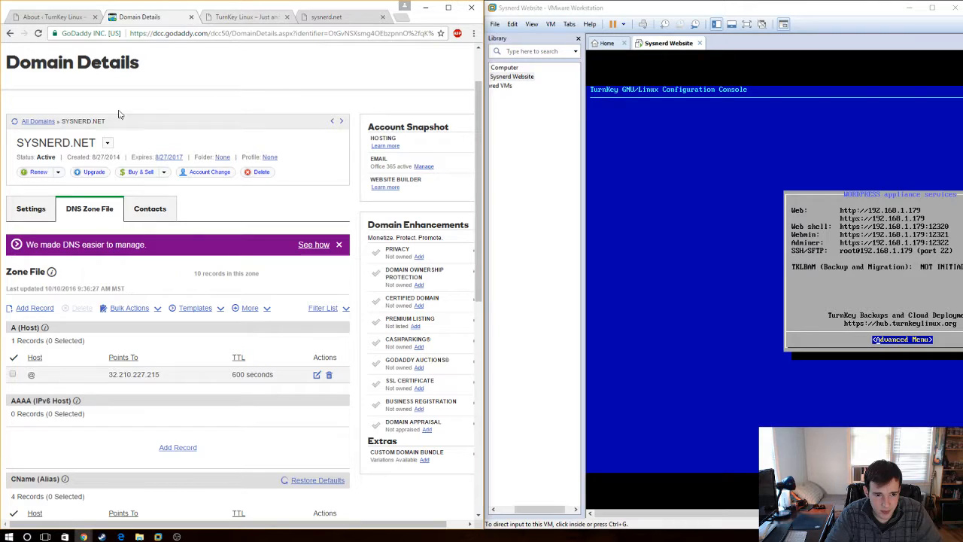
drag(109, 374, 145, 374)
click(167, 379)
click(189, 377)
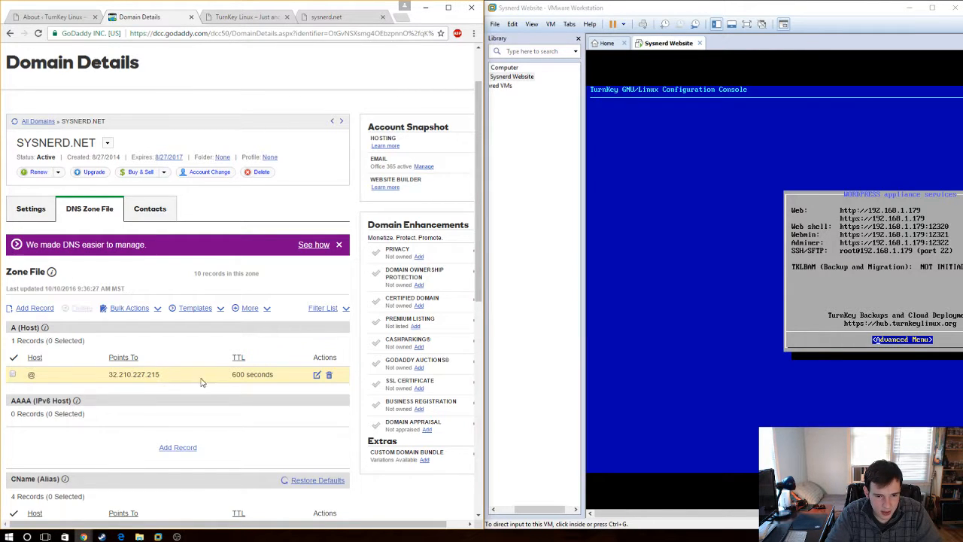
click(11, 536)
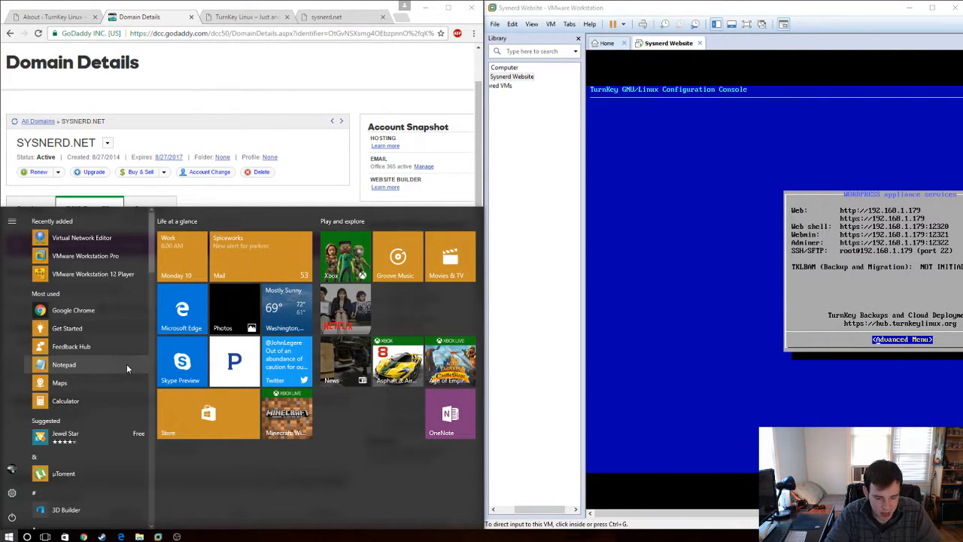
Launch Command Prompt from a 'cmd' Start search and move its window aside.
text(cmd)
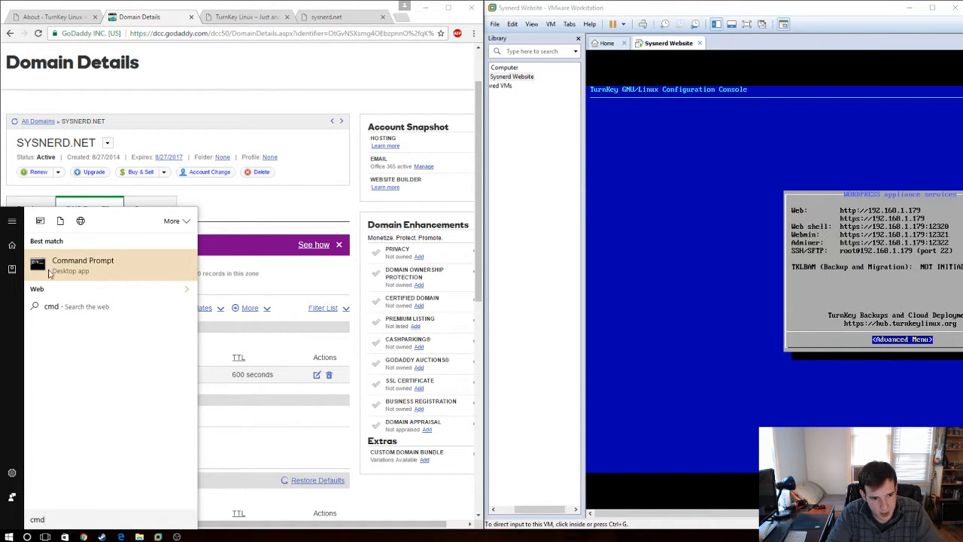
click(75, 265)
drag(184, 87, 162, 162)
click(188, 263)
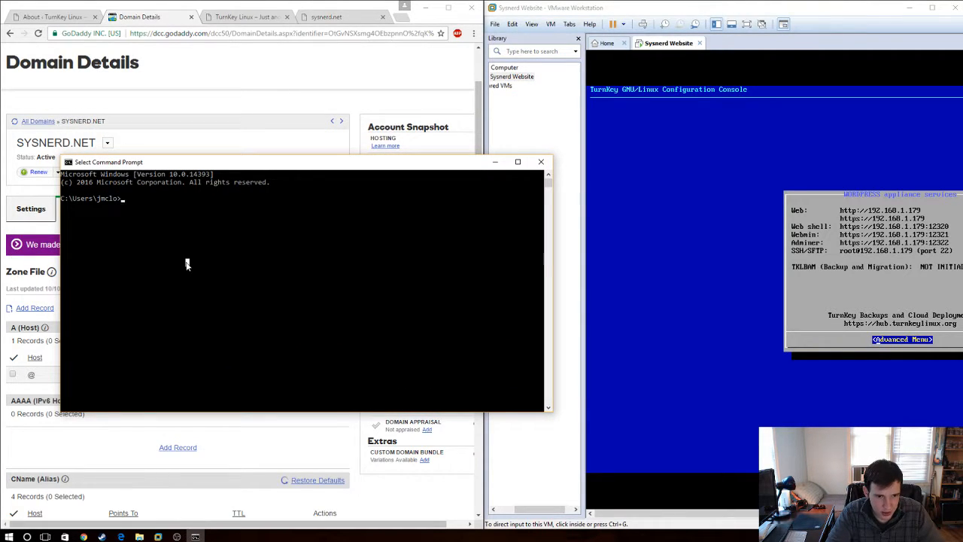
Search 'what is my ip' in Chrome to recheck the public IP 32.210.227.215.
click(324, 16)
key(ctrl+a)
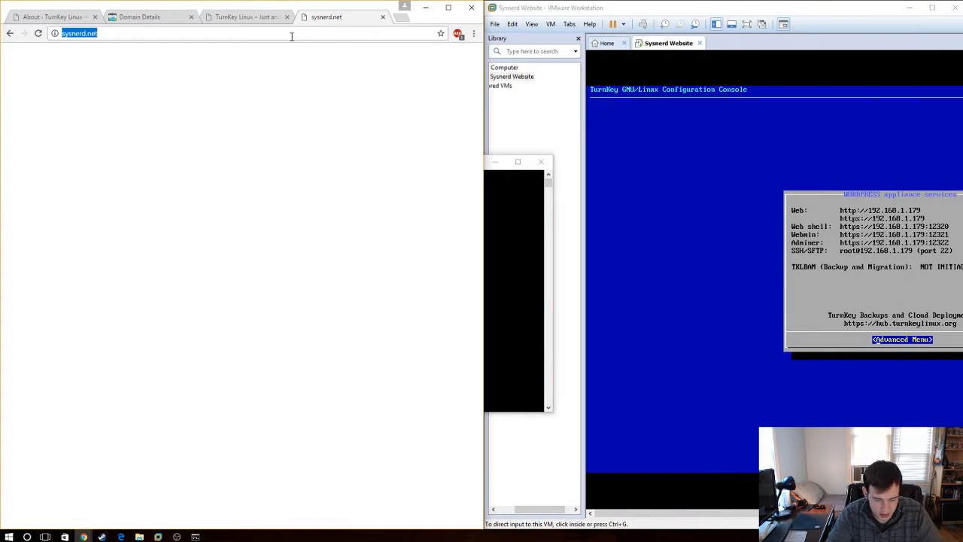
text(what is my ip)
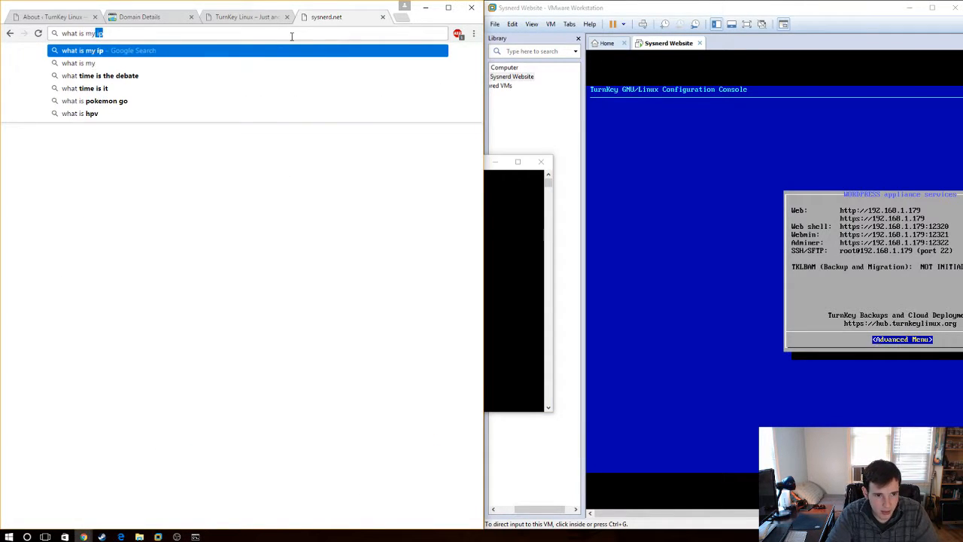
key(Return)
drag(109, 156, 182, 165)
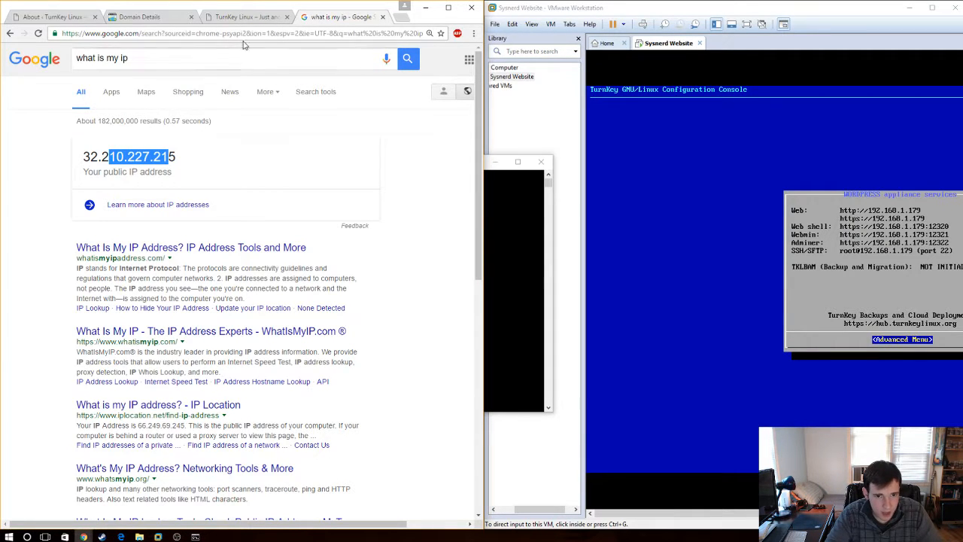
mouse_move(194, 155)
mouse_down()
mouse_move(193, 190)
mouse_move(222, 246)
mouse_move(195, 228)
mouse_up()
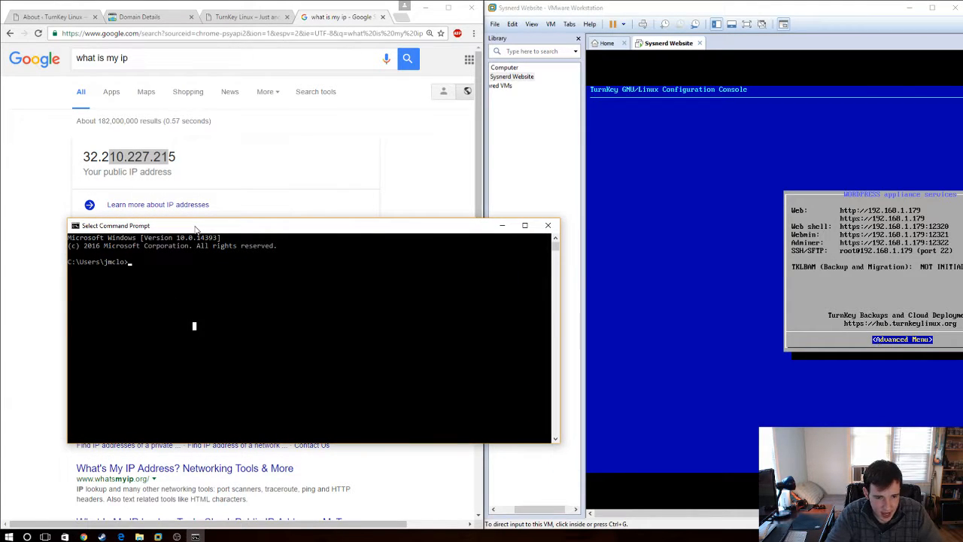
Ping sysnerd.net and confirm it resolves to 32.210.227.215 with 0% loss.
text(ping sysnerd.net)
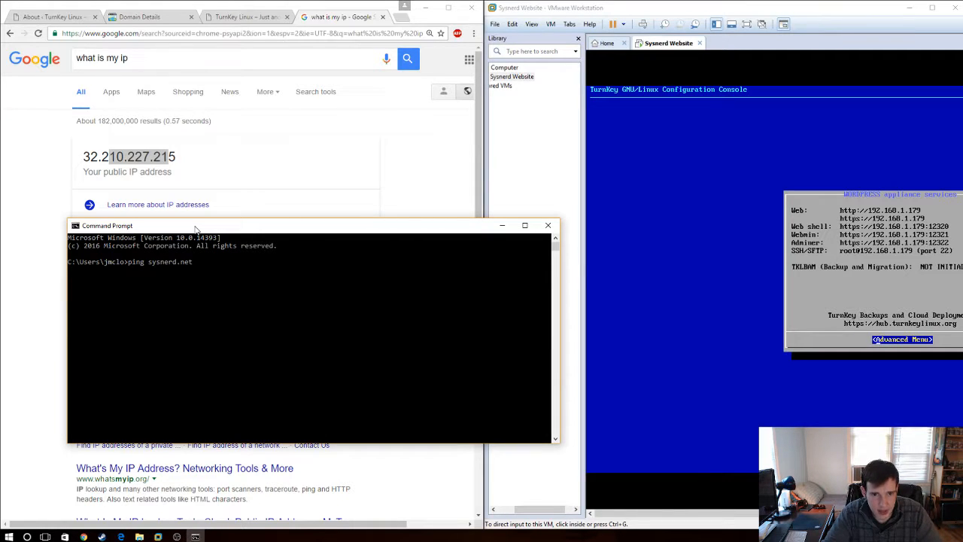
key(Return)
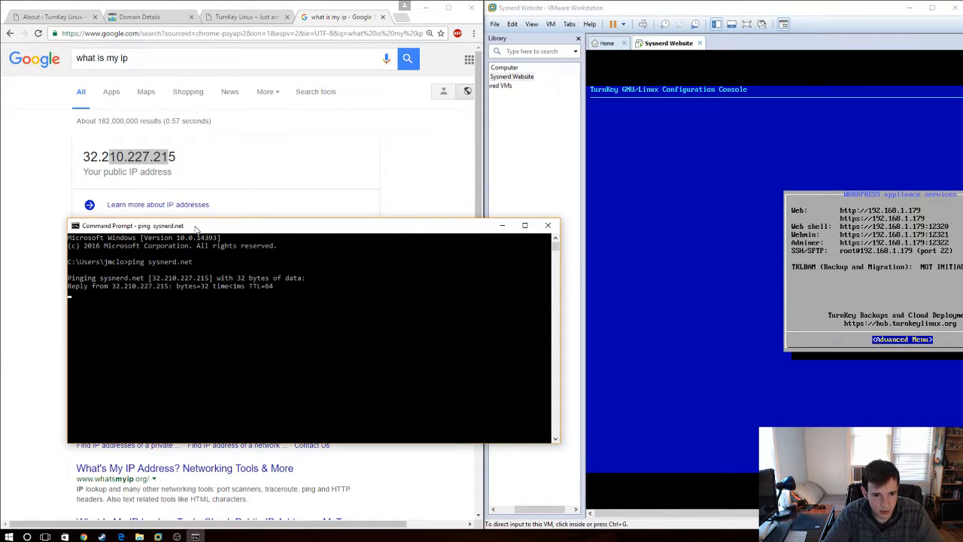
click(159, 278)
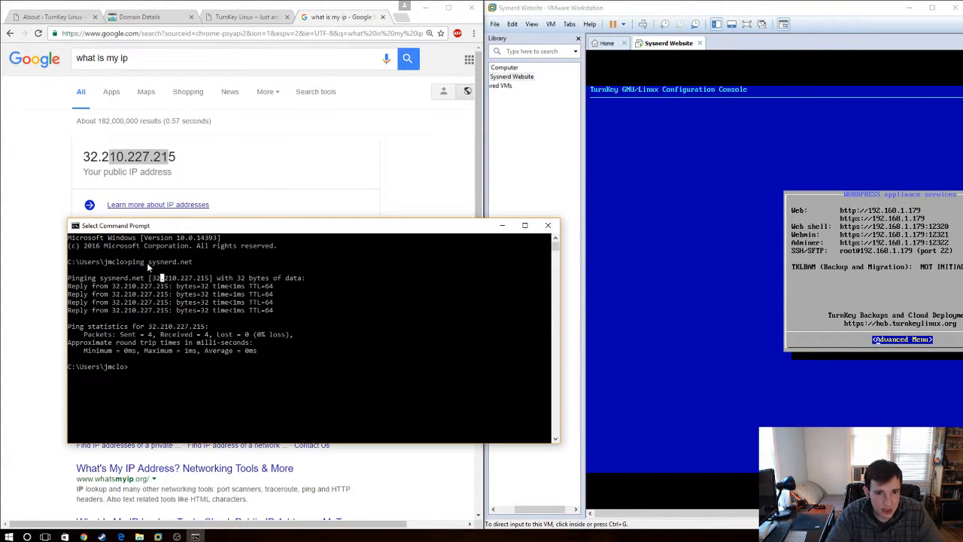
drag(281, 234, 280, 297)
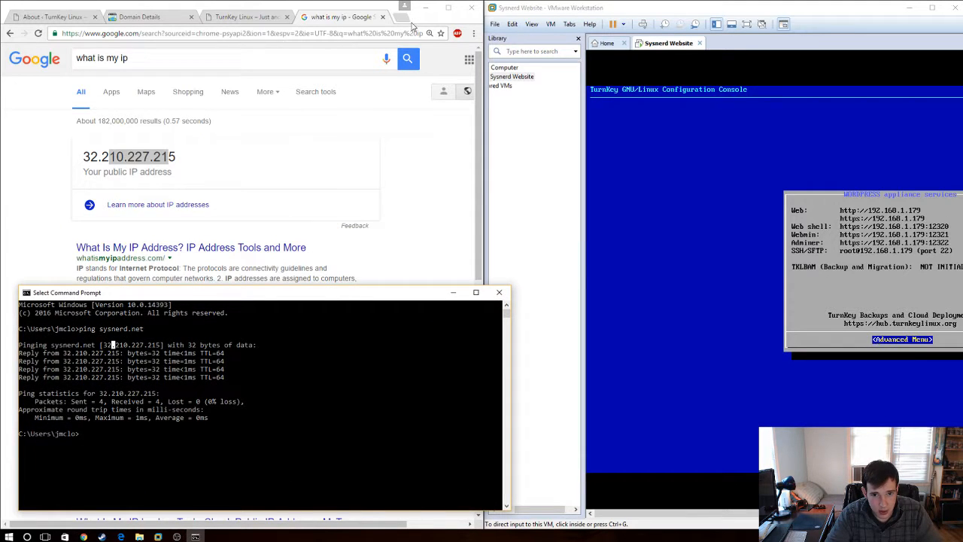
Open a new Chrome tab with an empty address bar.
click(397, 19)
text(a)
key(BackSpace)
key(BackSpace)
Load sysnerd.net in the new tab, which comes up as a blank page.
text(sysnerd.net)
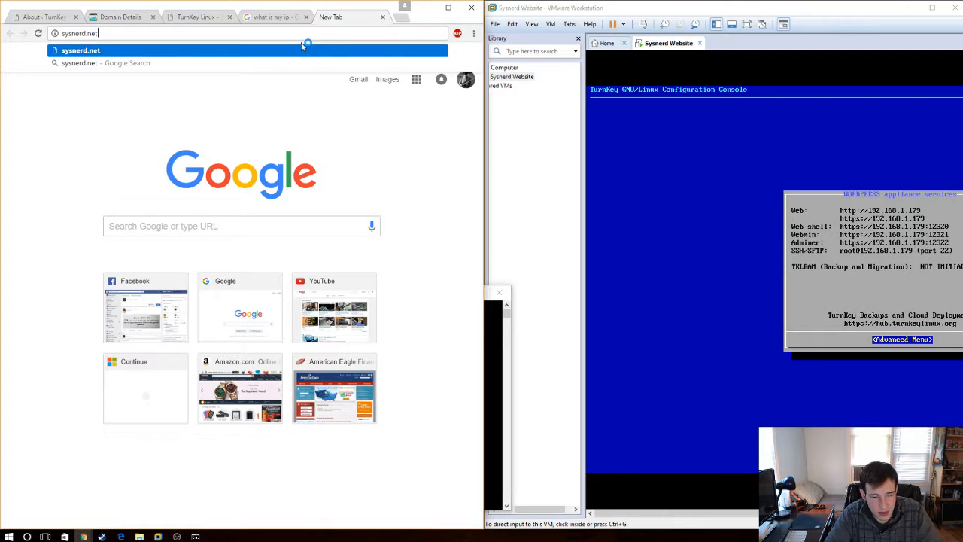
key(Return)
click(503, 330)
drag(340, 286, 372, 156)
click(330, 239)
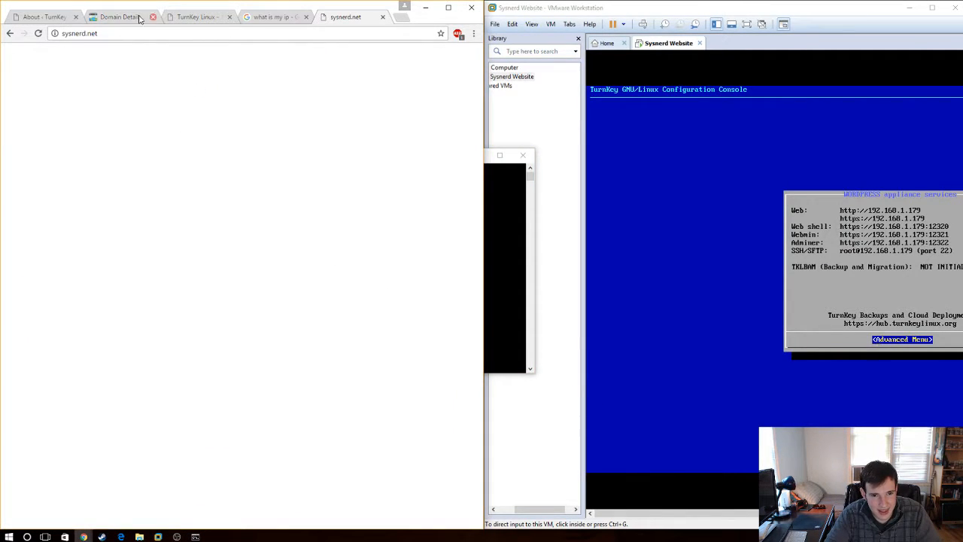
Point the tab to google.com and return to the local WordPress site at 192.168.1.179.
click(228, 36)
text(google.com)
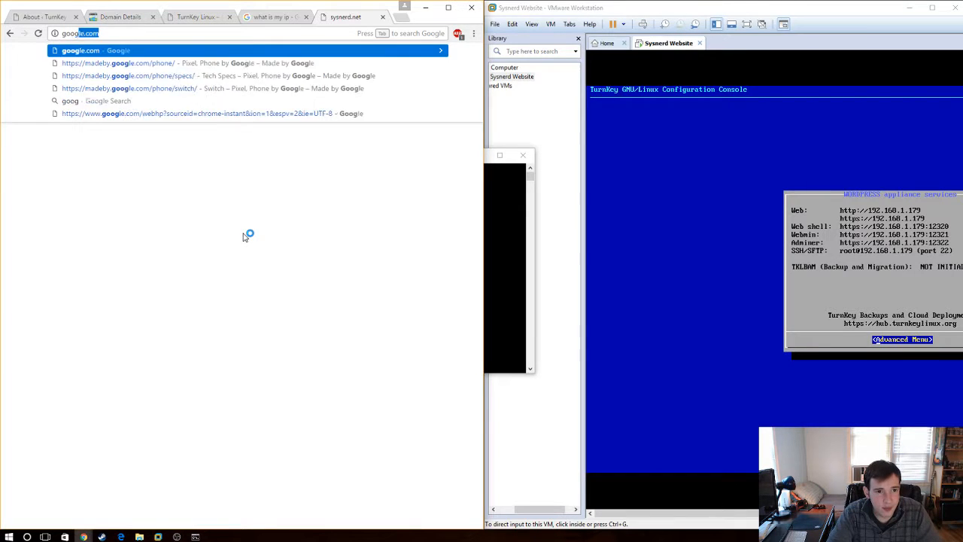
key(Return)
click(213, 15)
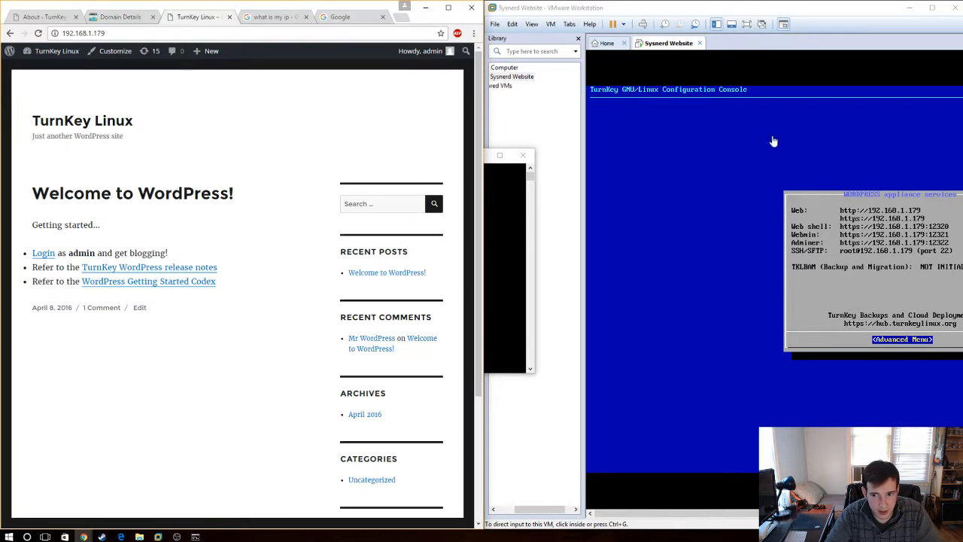
click(876, 340)
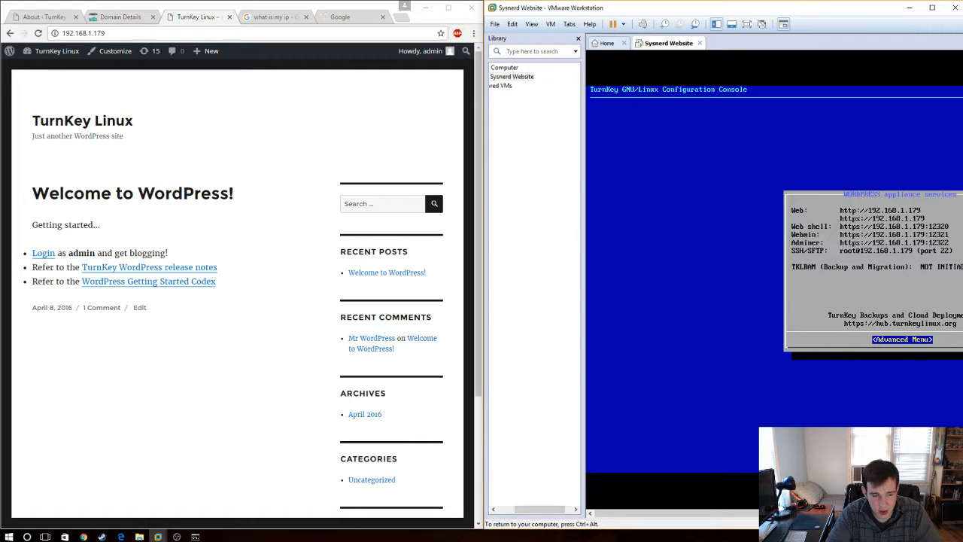
key(ctrl+alt)
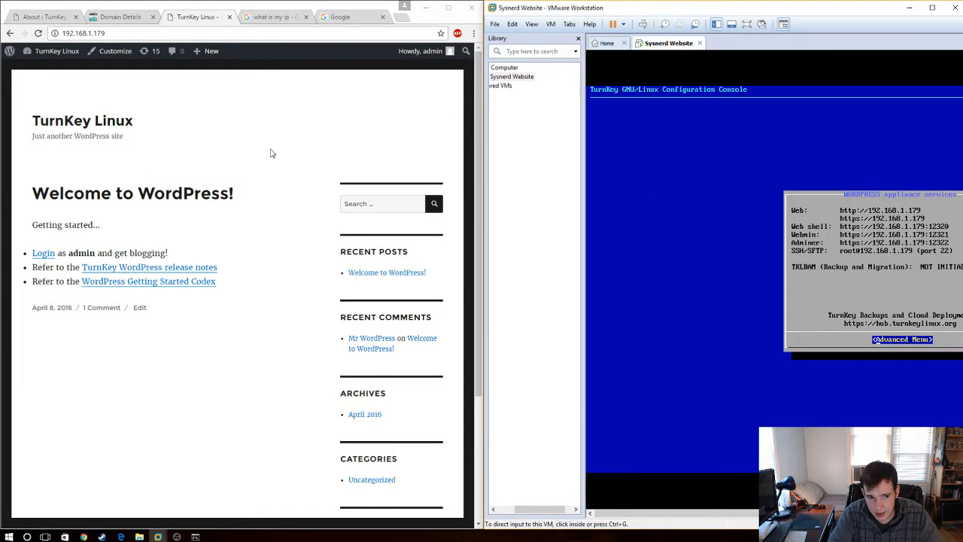
click(335, 23)
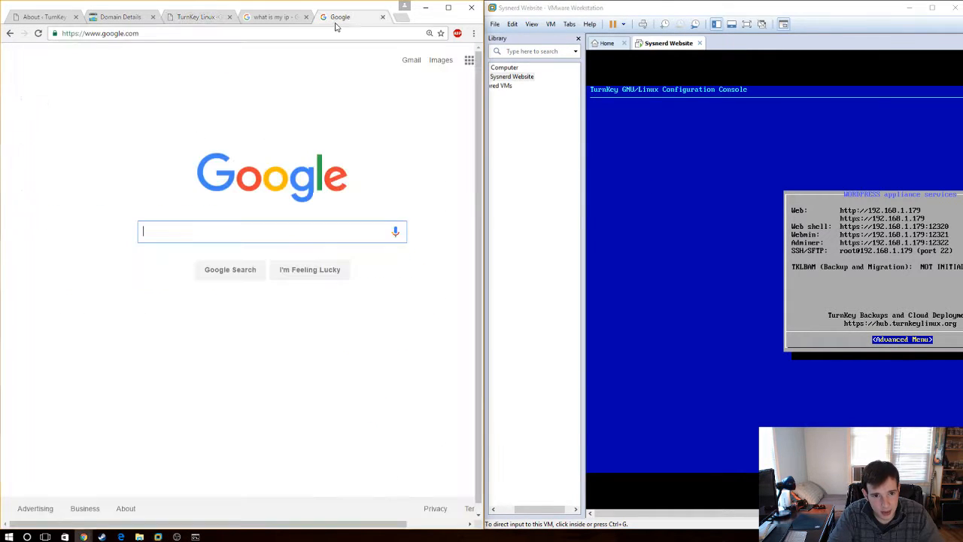
click(294, 23)
drag(183, 159, 84, 156)
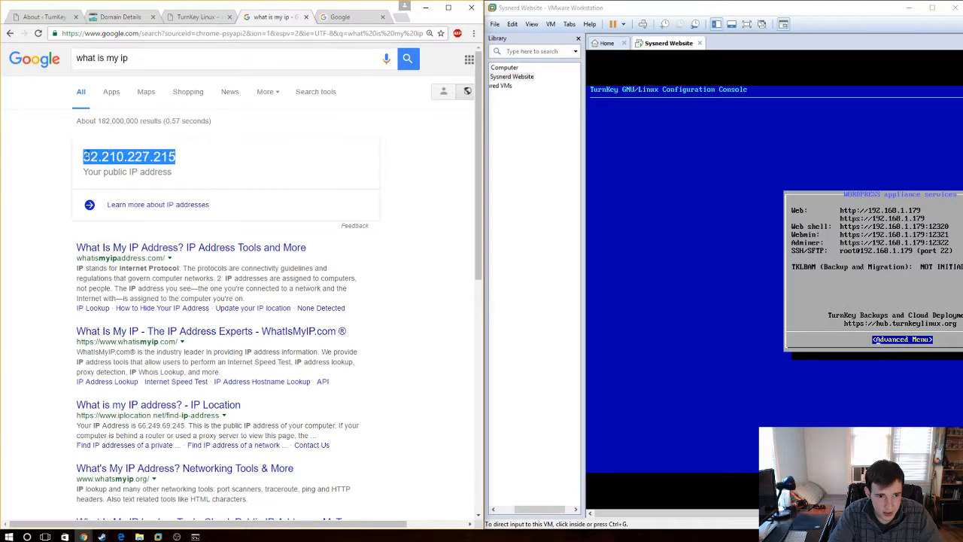
click(194, 33)
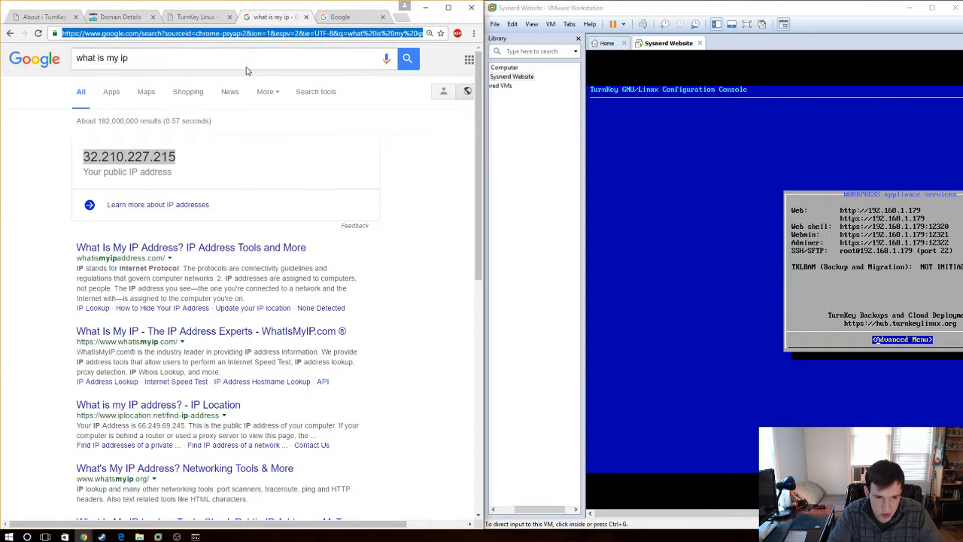
Run ipconfig and copy the default gateway 192.168.1.254, then minimize Command Prompt.
click(195, 536)
click(225, 289)
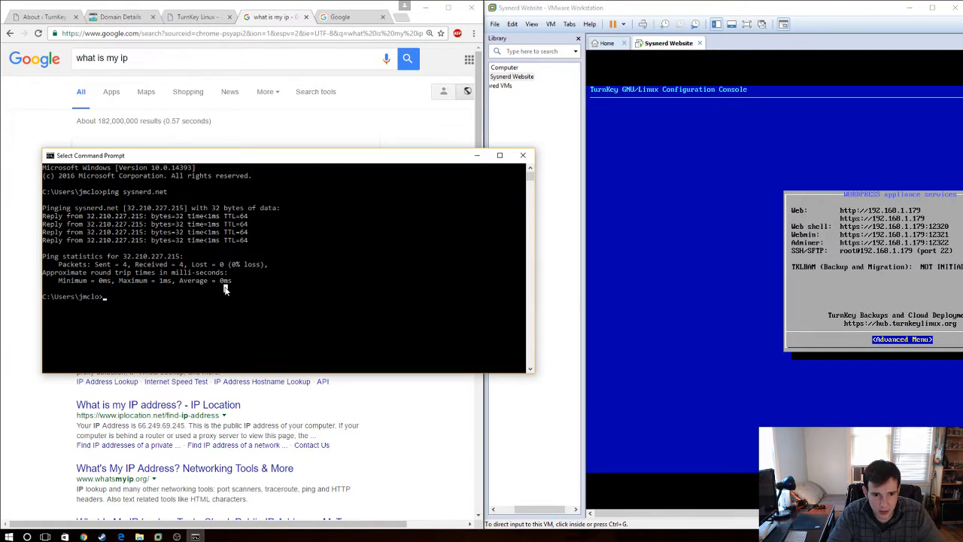
key(Escape)
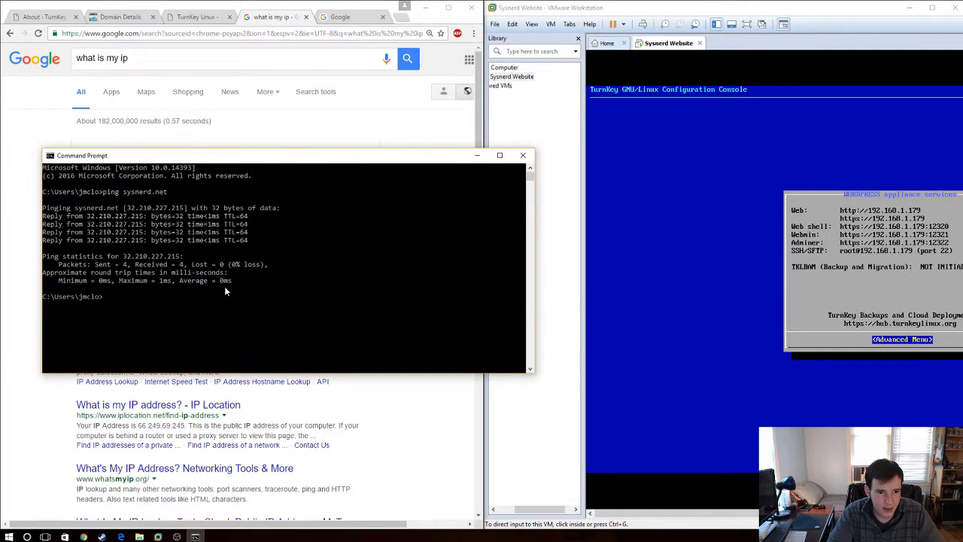
text(ipc)
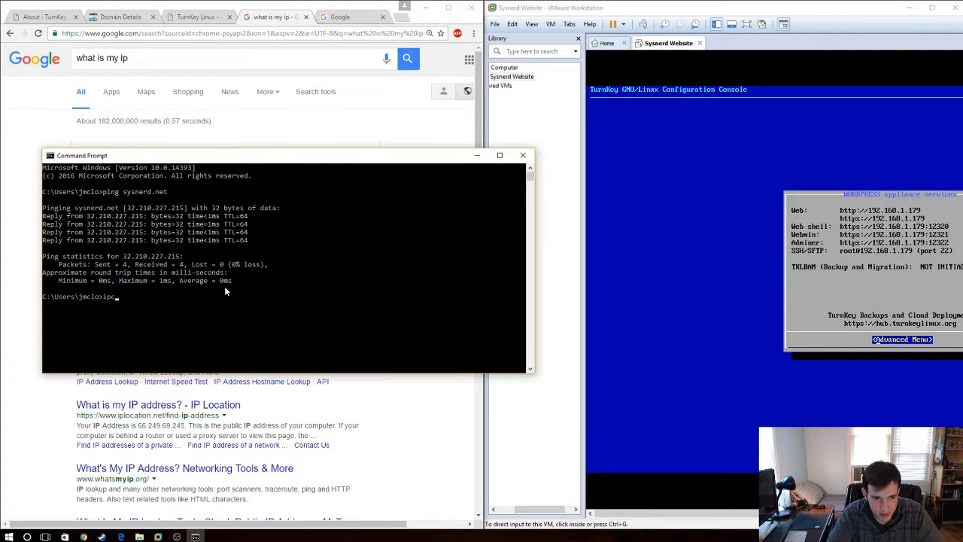
text(onfig)
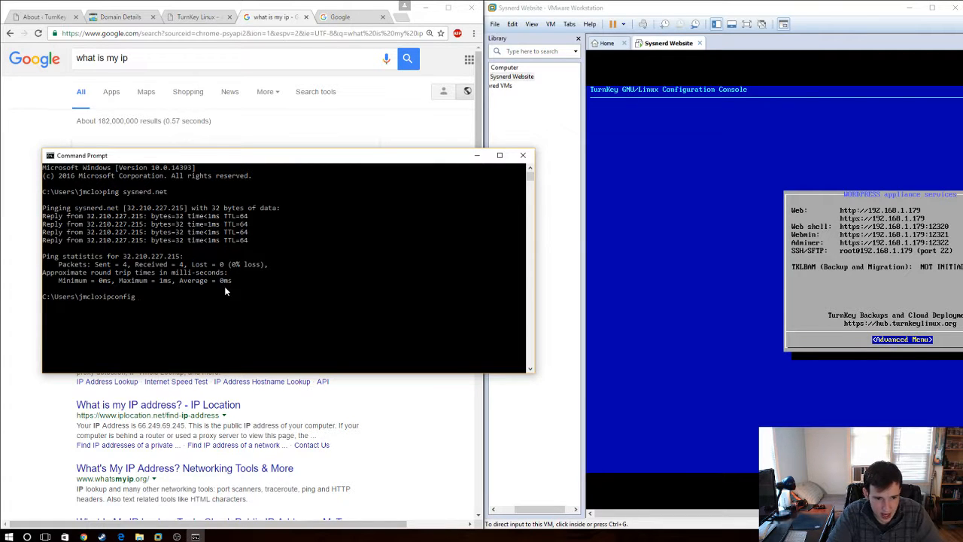
key(Return)
scroll(224, 286, up, 12)
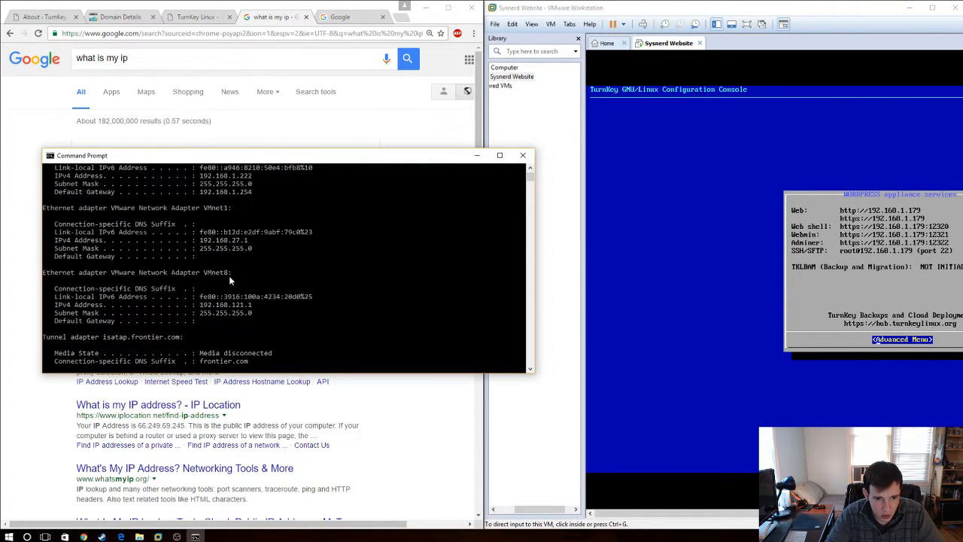
scroll(229, 277, up, 1)
drag(54, 289, 204, 293)
right_click(207, 289)
click(249, 289)
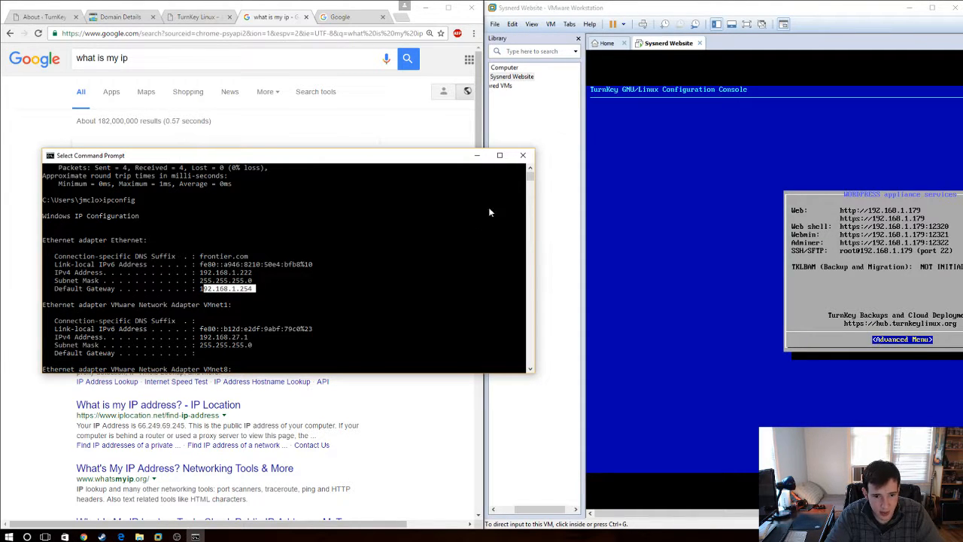
click(477, 155)
click(374, 33)
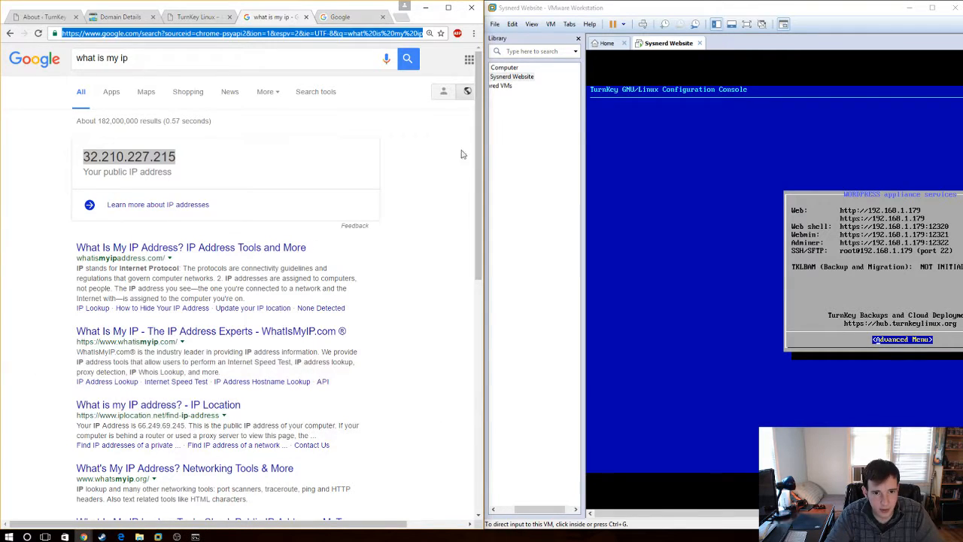
Paste-and-go 192.168.1.254 in the Google tab to open the router's status page.
click(353, 18)
click(242, 34)
right_click(241, 34)
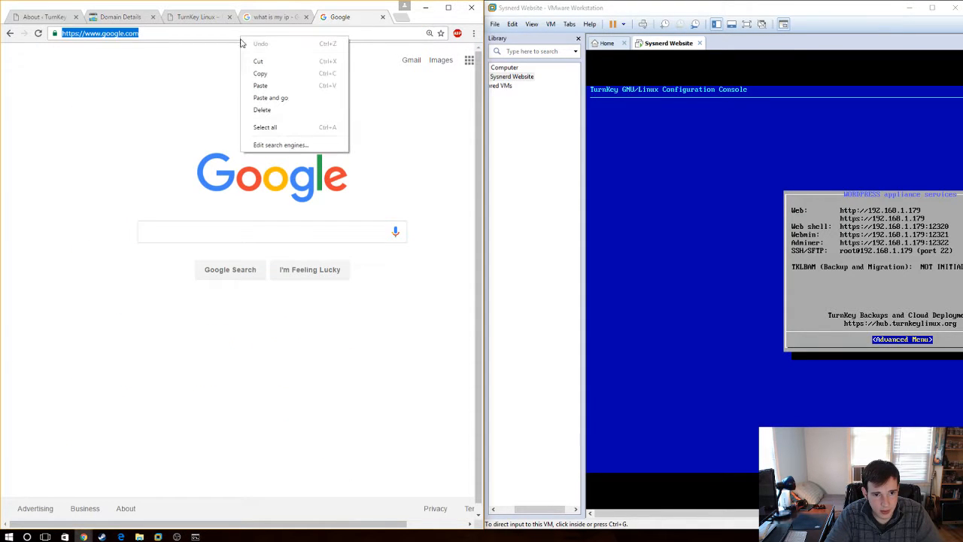
click(270, 98)
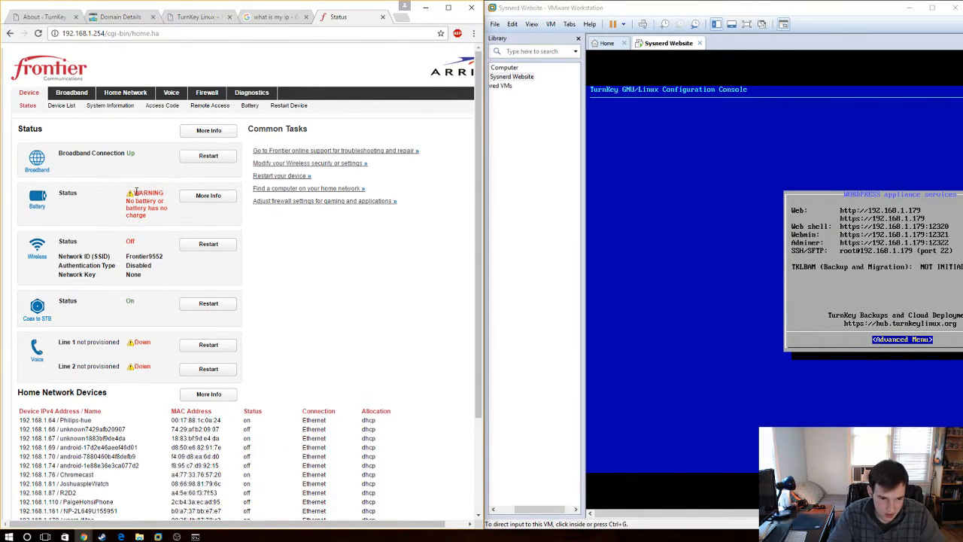
Open Home Network > Configure in the router admin to reach the Ethernet port settings.
scroll(106, 248, down, 1)
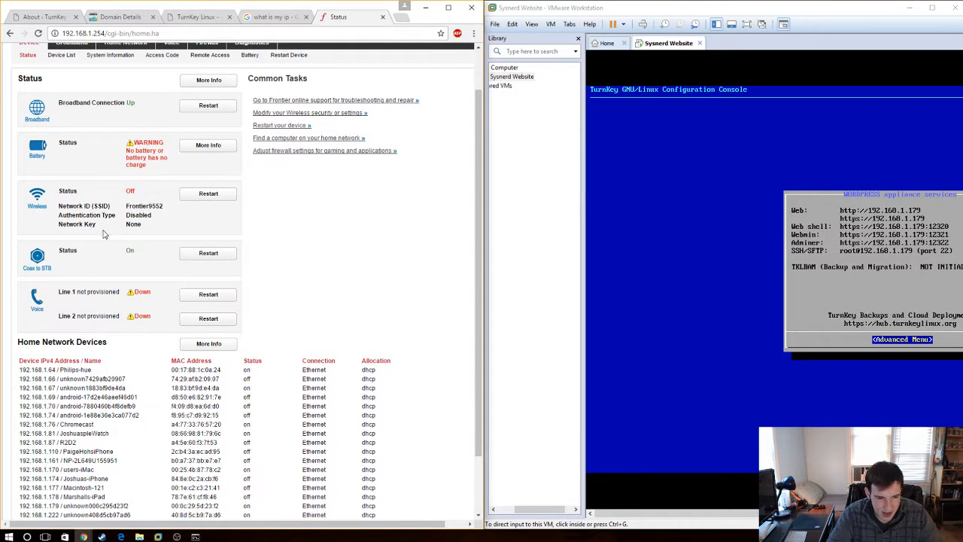
scroll(113, 196, up, 1)
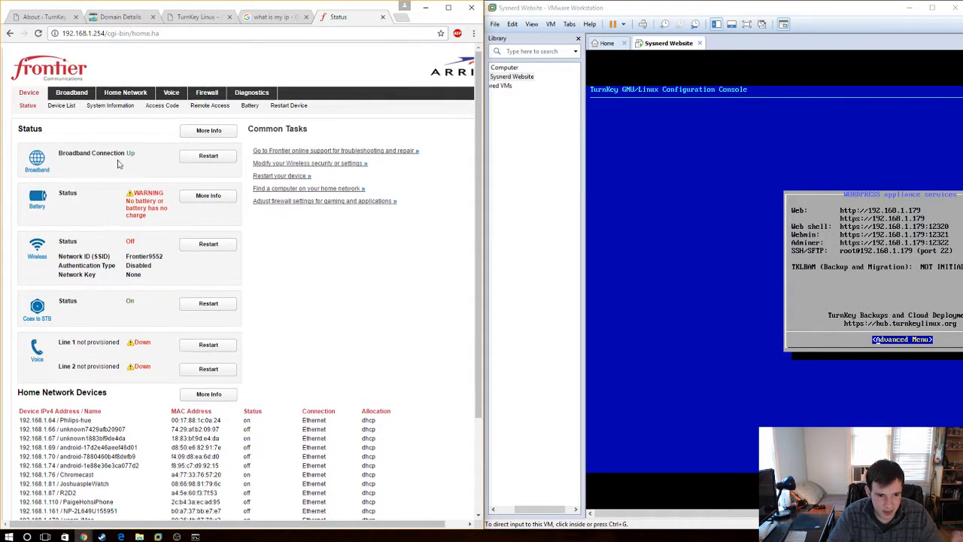
click(122, 94)
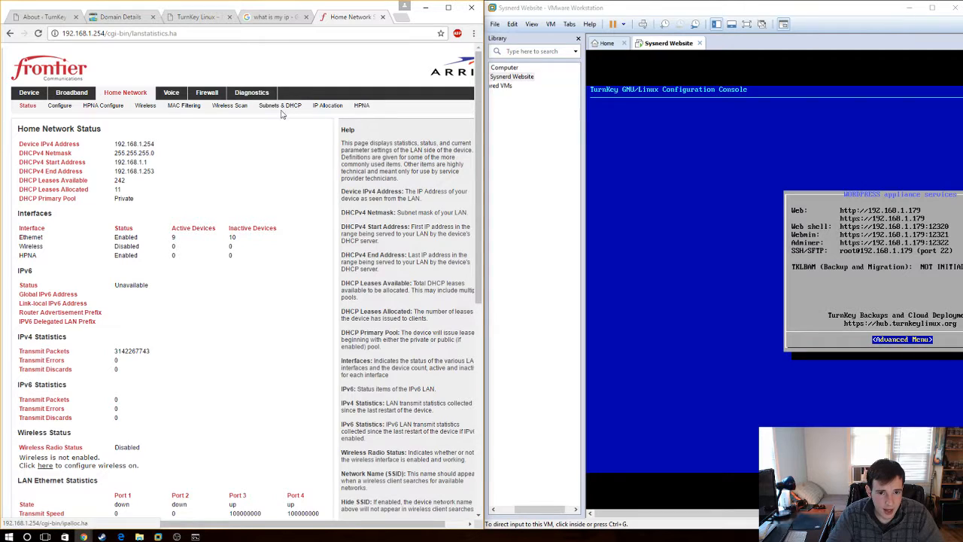
click(62, 106)
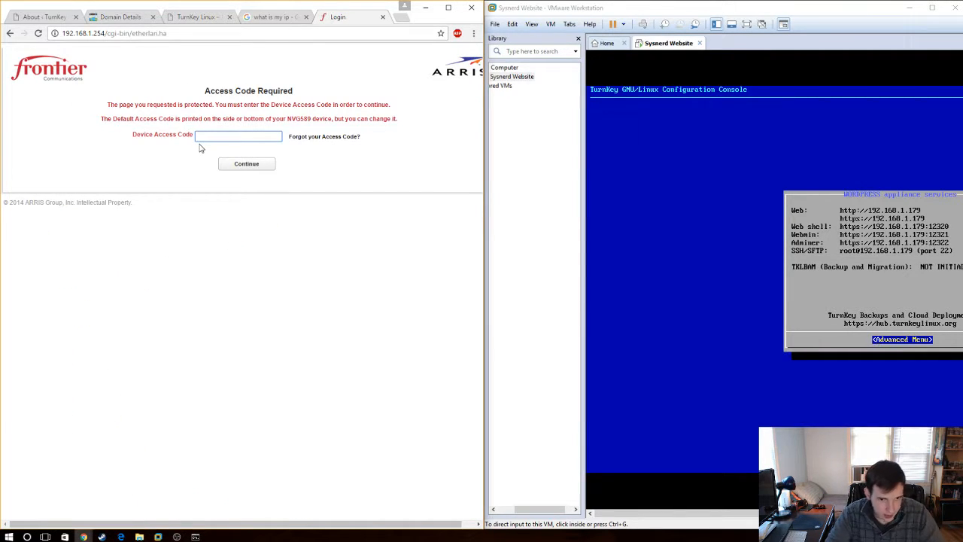
drag(353, 7, 0, 84)
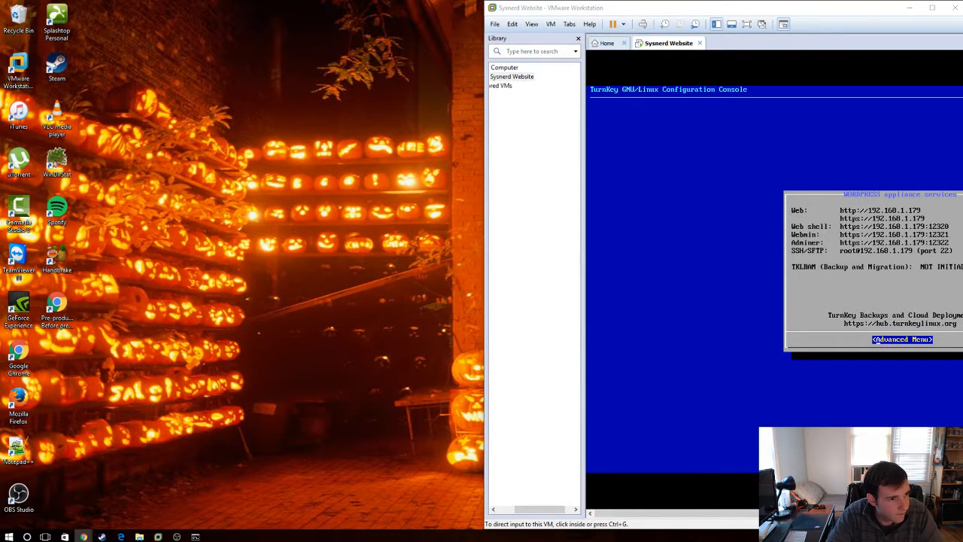
drag(0, 124, 532, 60)
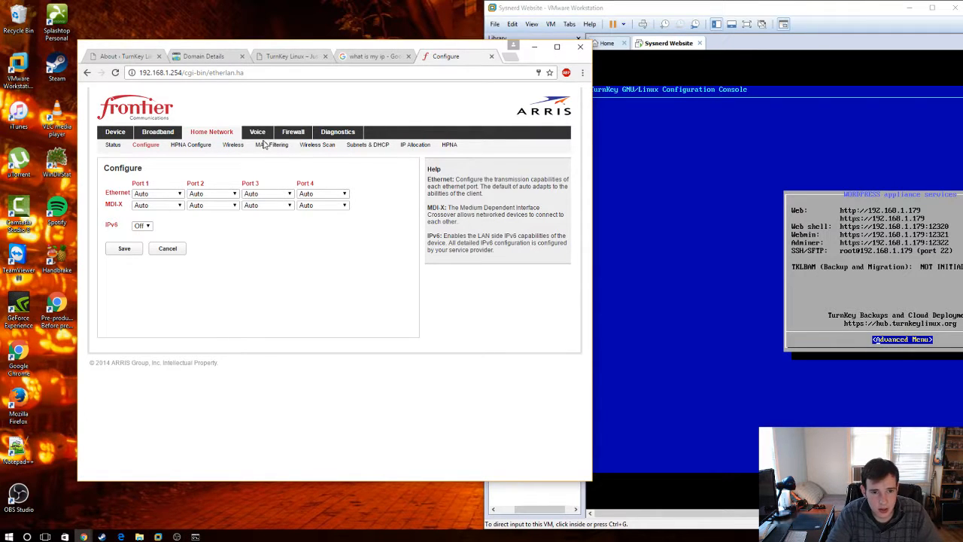
click(399, 148)
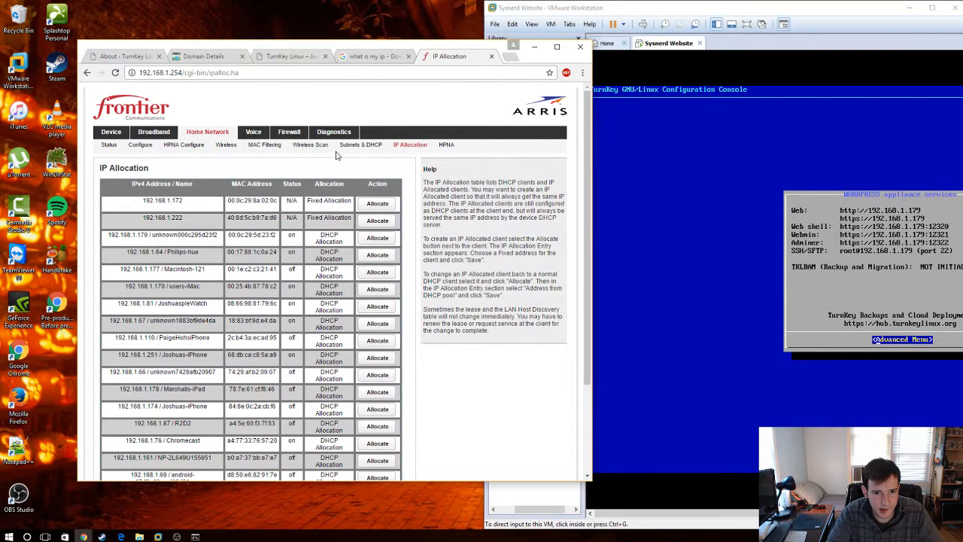
click(143, 146)
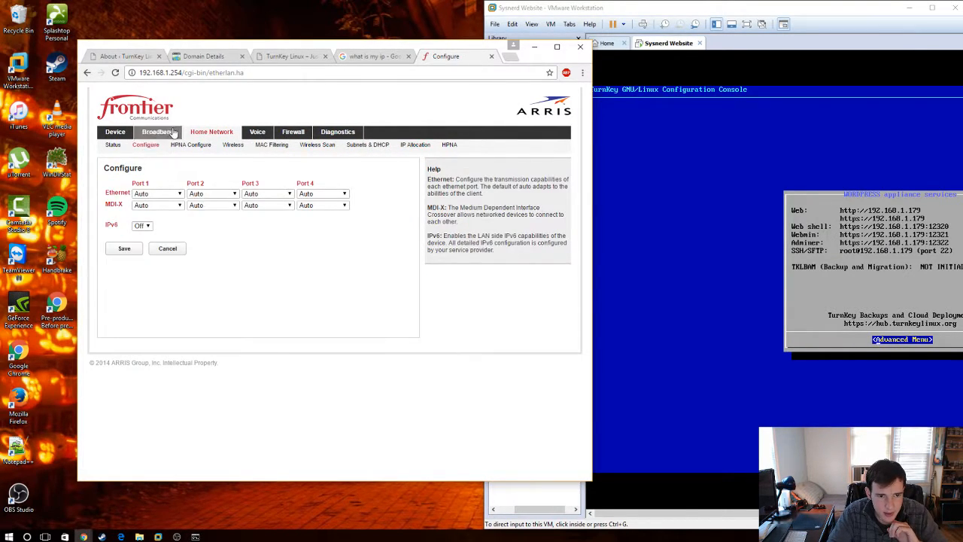
click(160, 131)
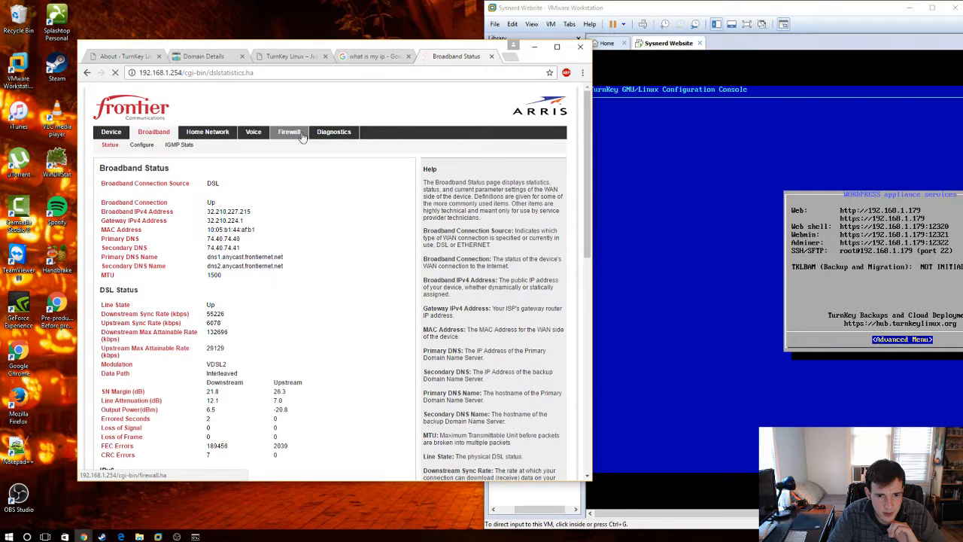
click(302, 133)
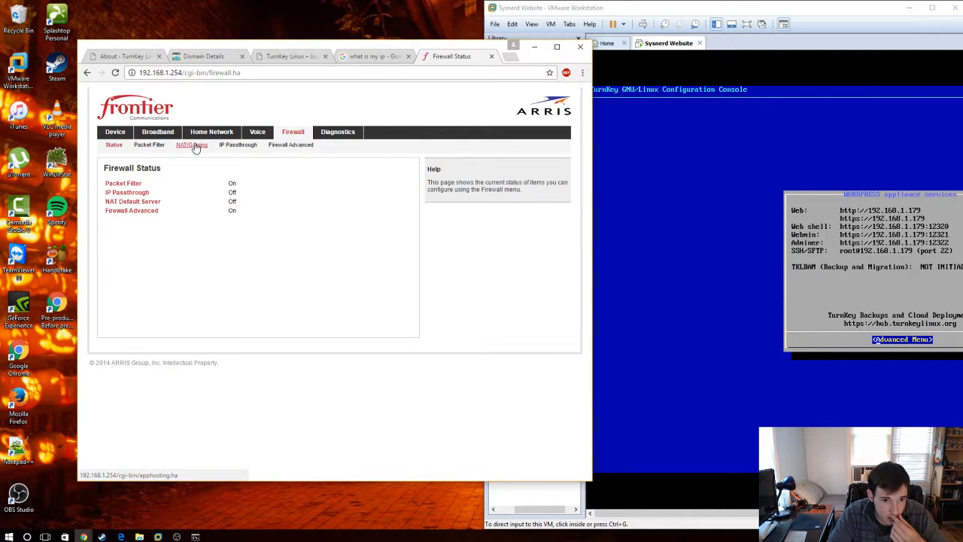
click(238, 146)
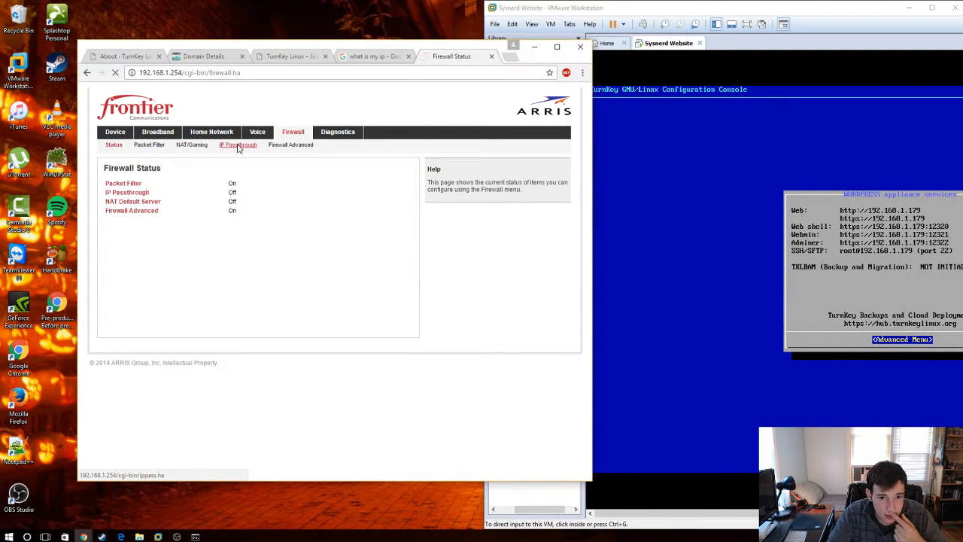
click(201, 148)
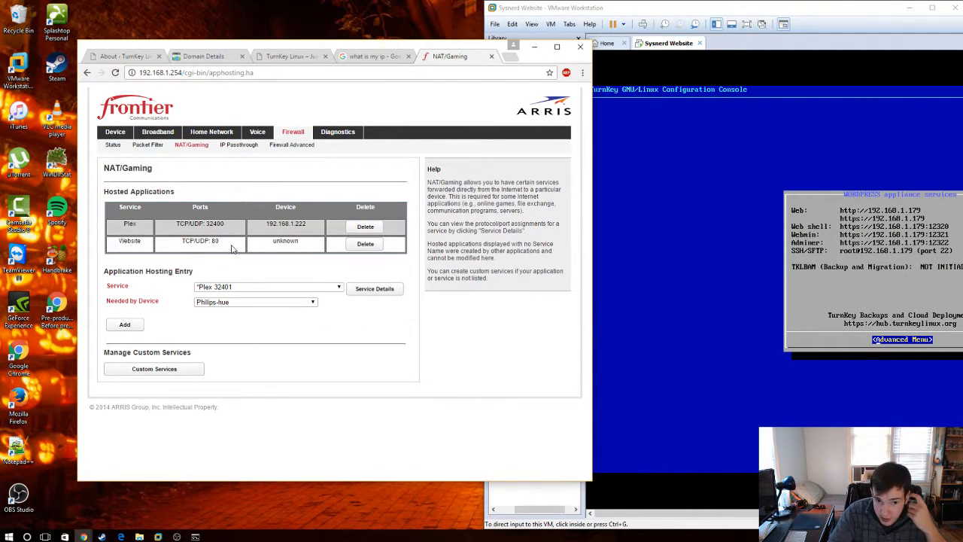
Delete the old Website port-80 forwarding entry and go to Custom Services to name a new one.
drag(118, 242, 308, 237)
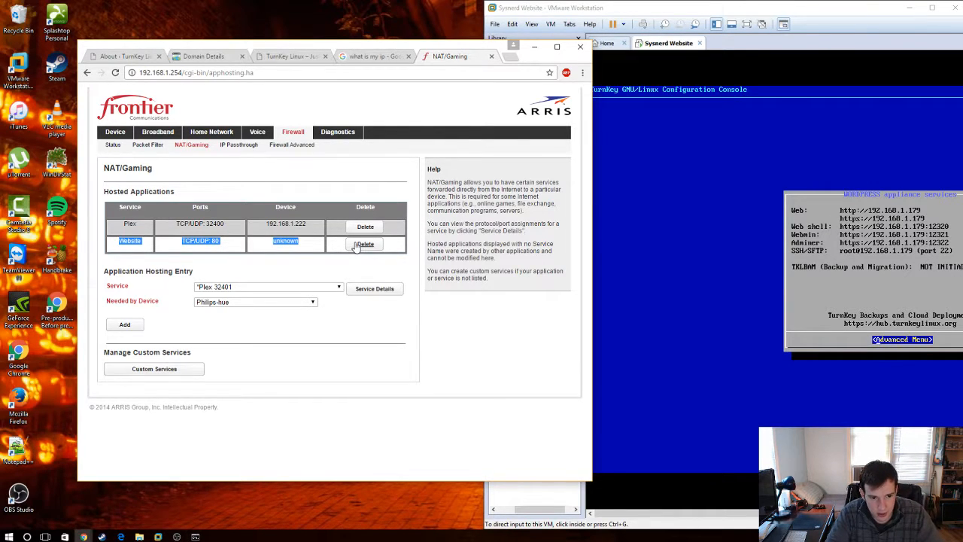
click(364, 244)
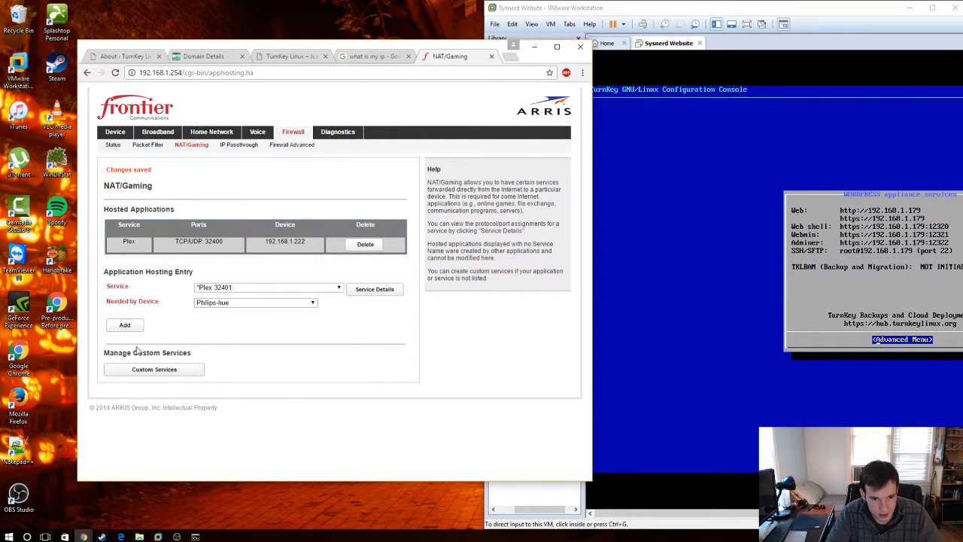
click(239, 292)
click(239, 294)
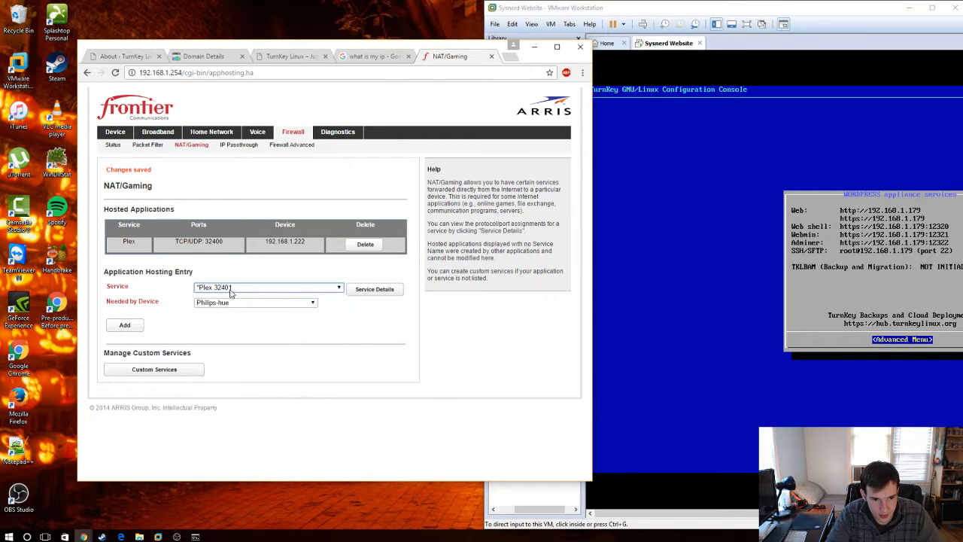
click(153, 370)
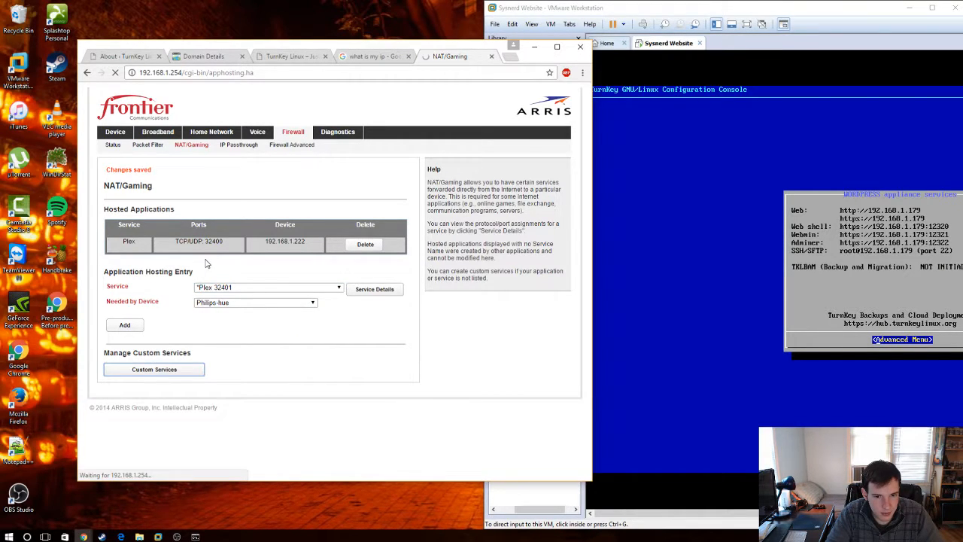
click(263, 281)
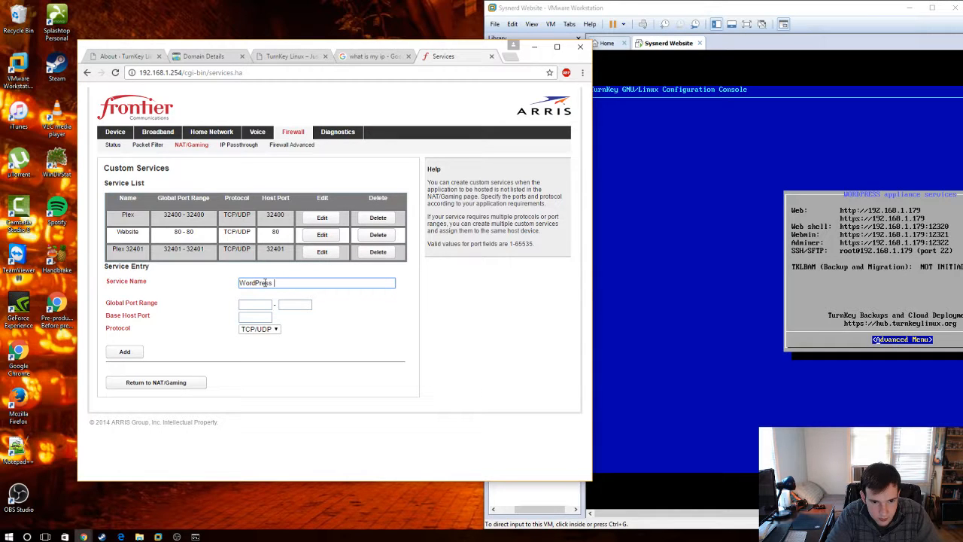
Add custom service WordPressWebsite with global ports 80–80 and base host port 80.
text(WordPressWebsite)
key(Tab)
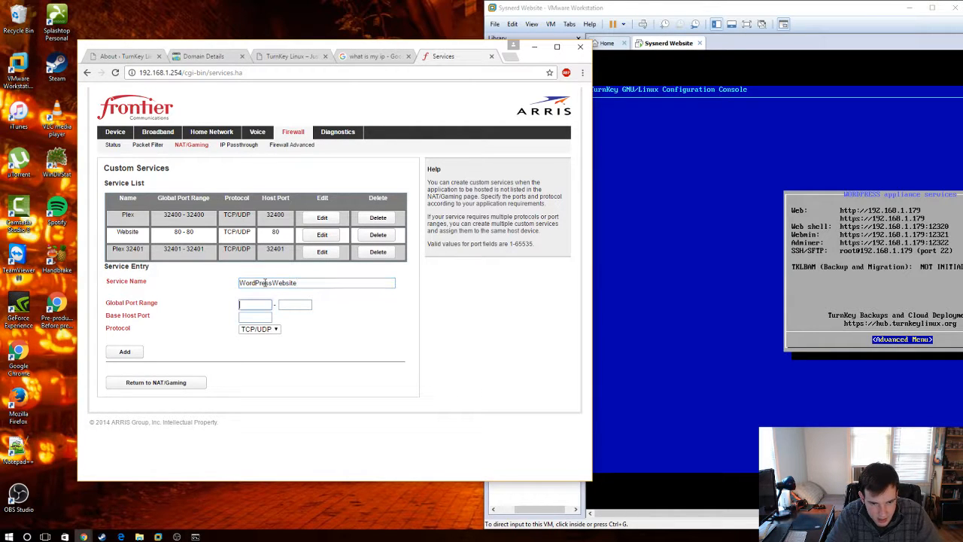
key(Tab)
text(80)
key(Tab)
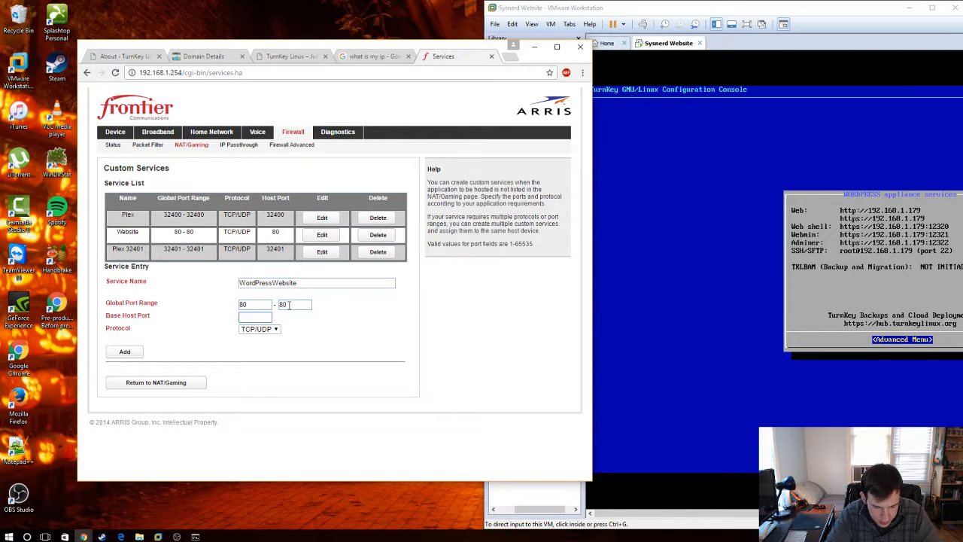
click(124, 352)
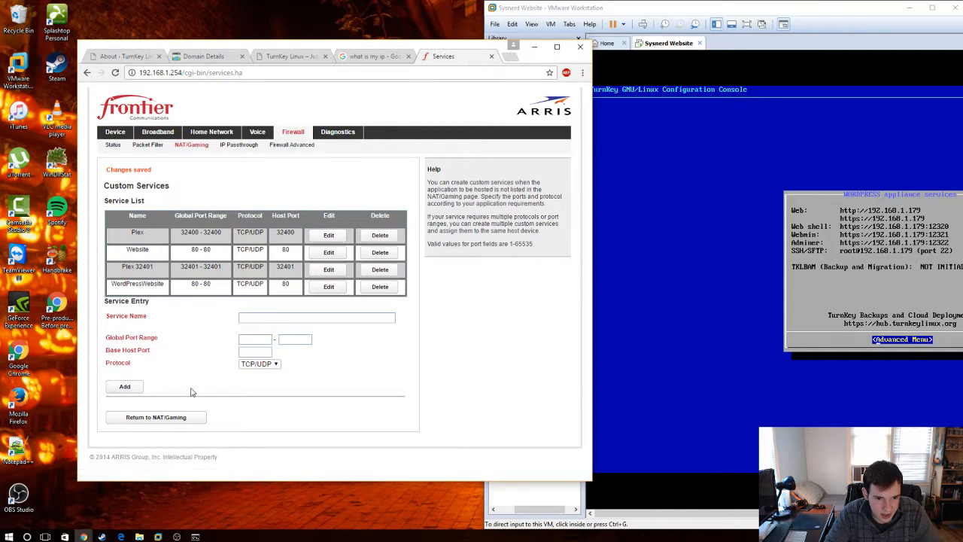
drag(131, 249, 212, 250)
click(203, 248)
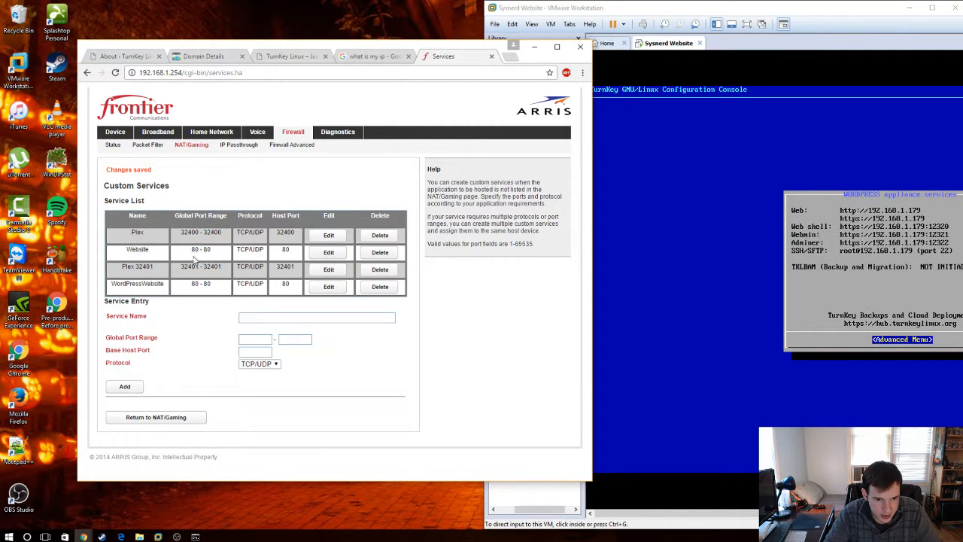
drag(191, 284, 227, 290)
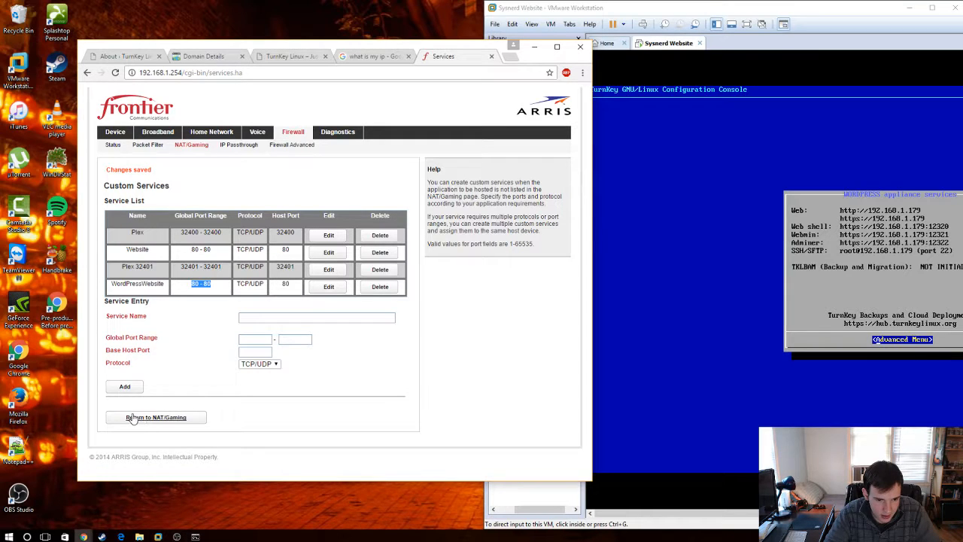
On NAT/Gaming, forward the WordPressWebsite service to device 192.168.1.179 and confirm.
click(154, 424)
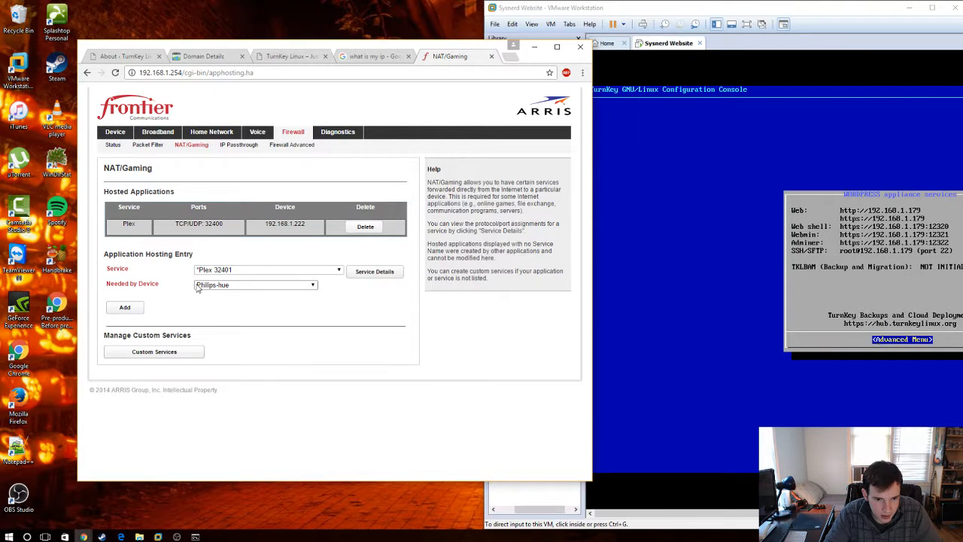
click(241, 269)
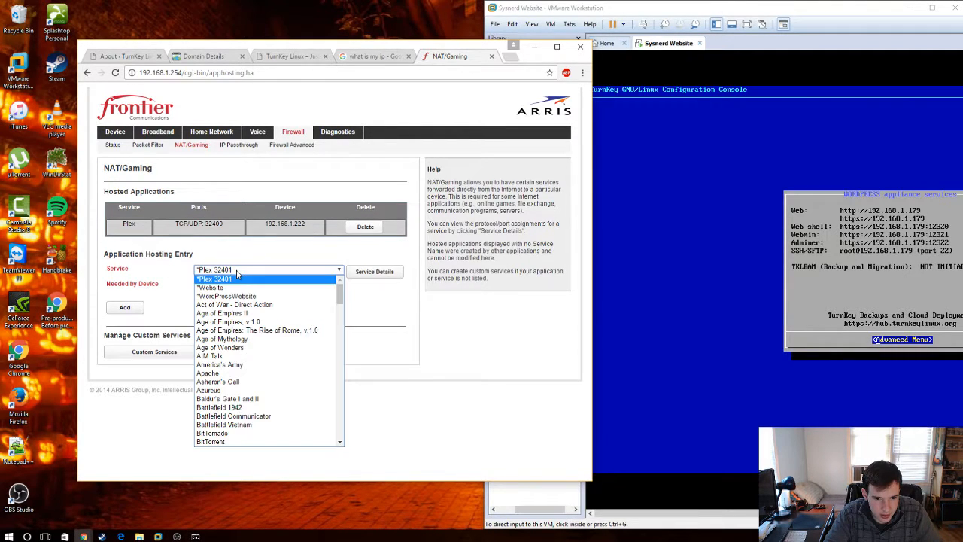
click(260, 298)
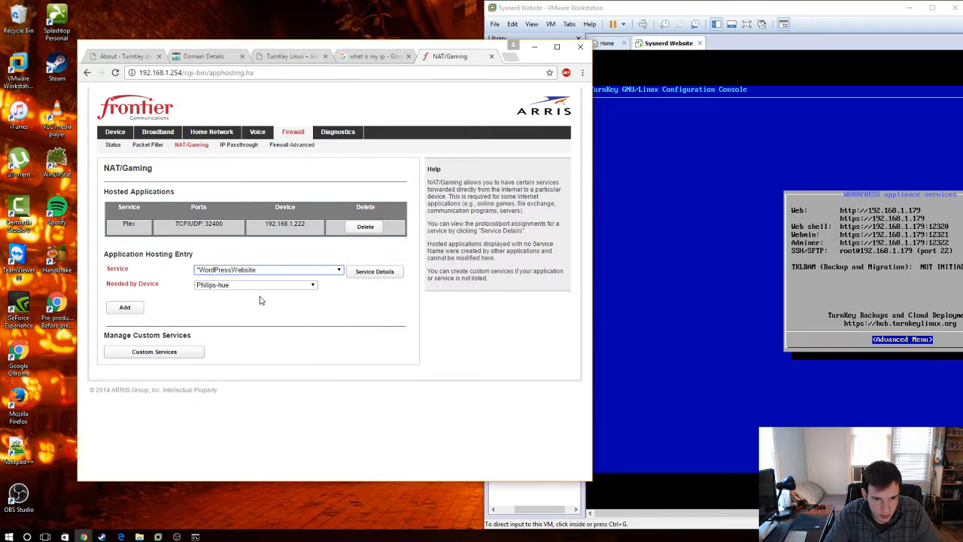
click(232, 288)
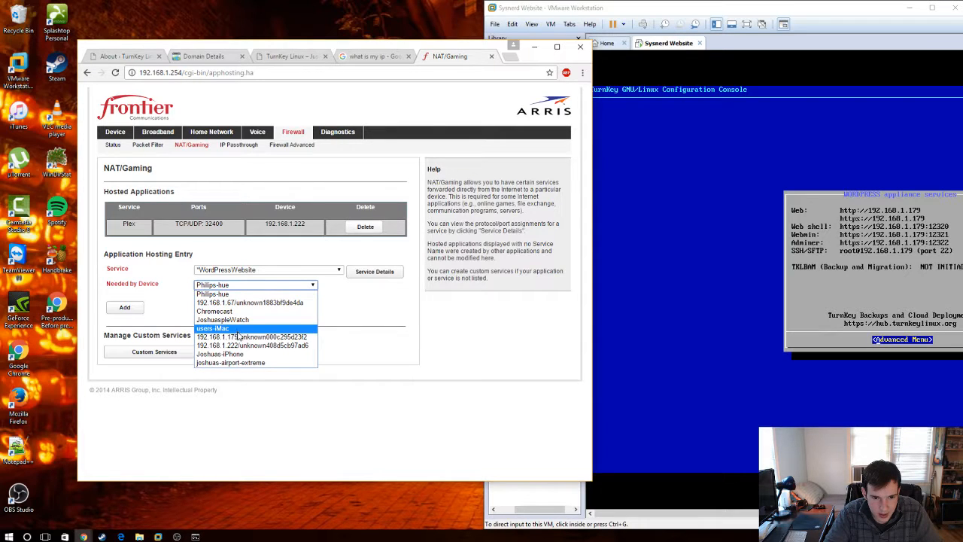
click(207, 338)
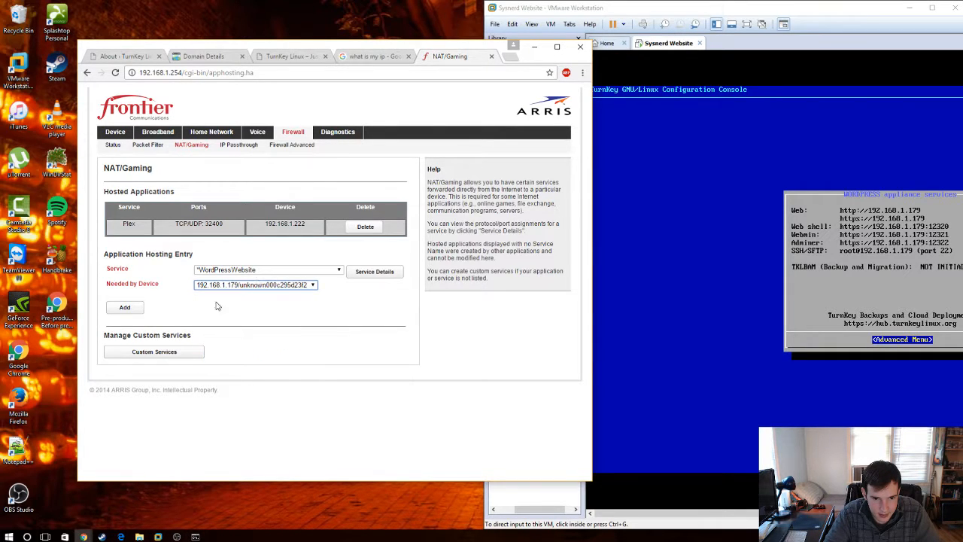
click(139, 315)
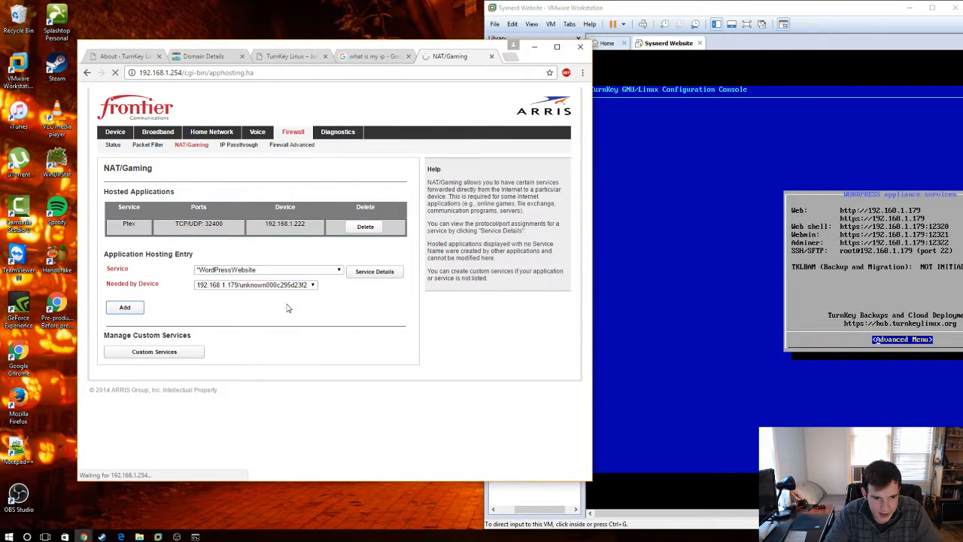
click(128, 250)
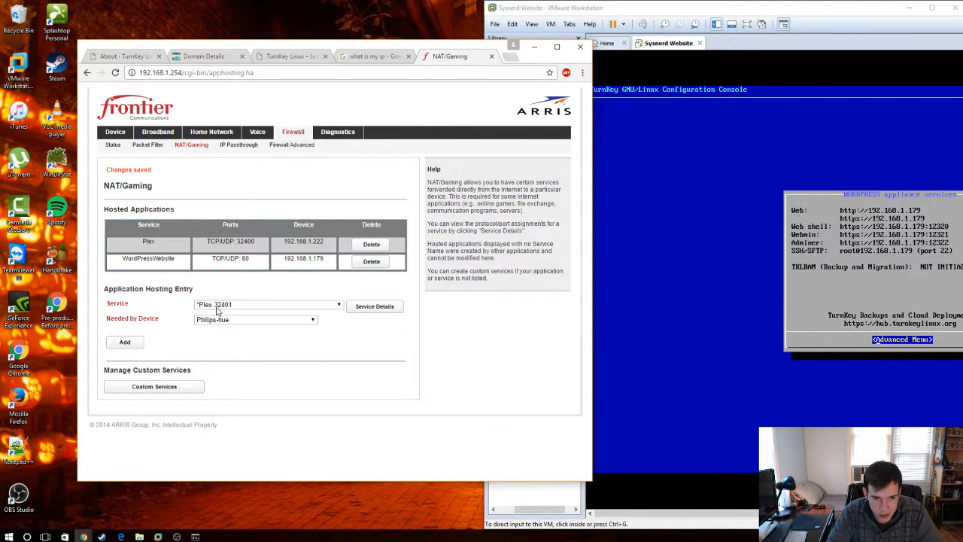
Verify the hosted application lists WordPressWebsite port 80 to 192.168.1.179.
drag(323, 259, 129, 259)
click(225, 260)
drag(250, 261, 241, 260)
click(320, 260)
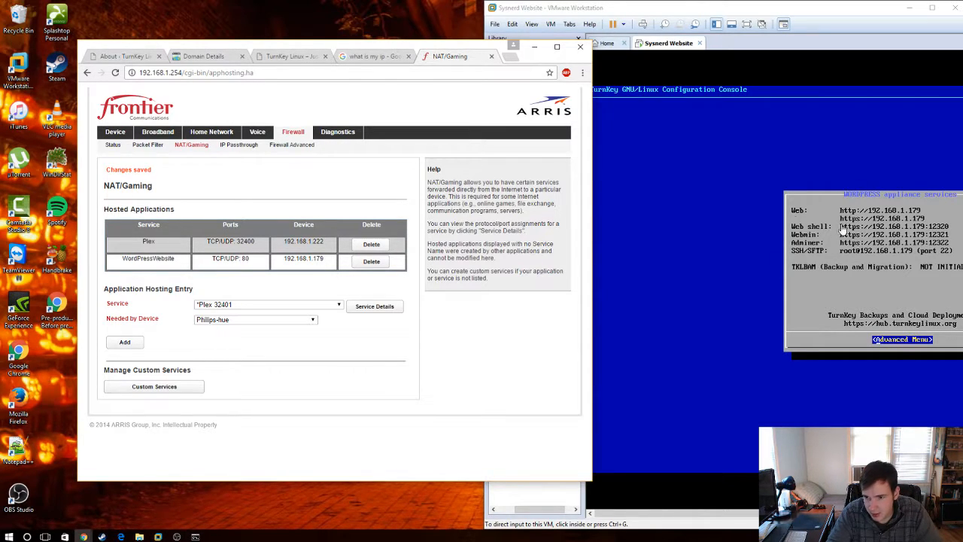
Load sysnerd.net in Chrome's 'what is my ip' tab, which stays blank, and select its address.
click(365, 57)
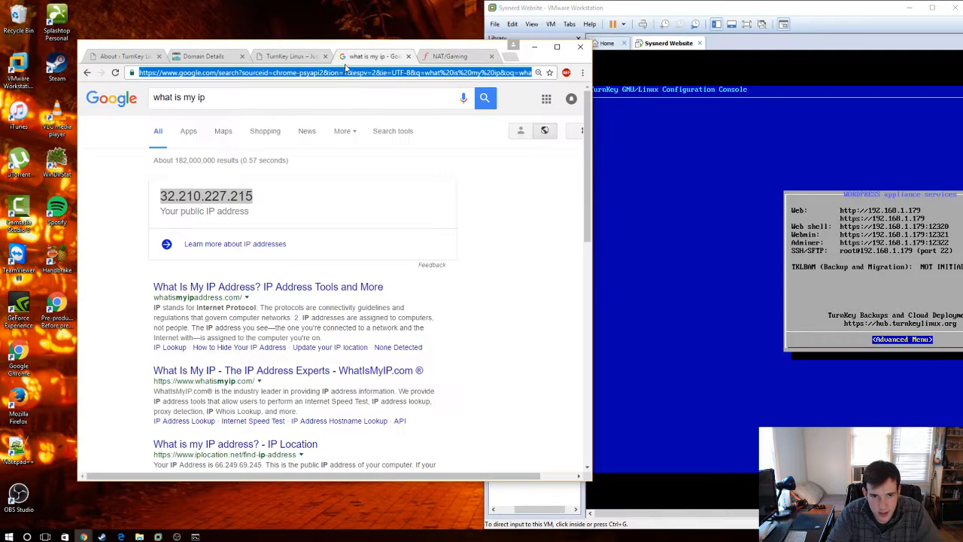
text(sysnerd)
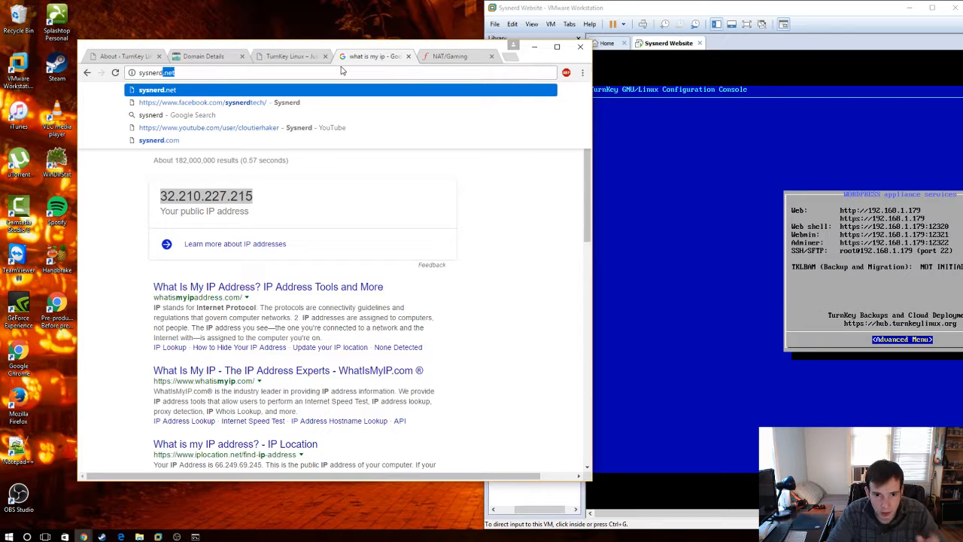
text(.net)
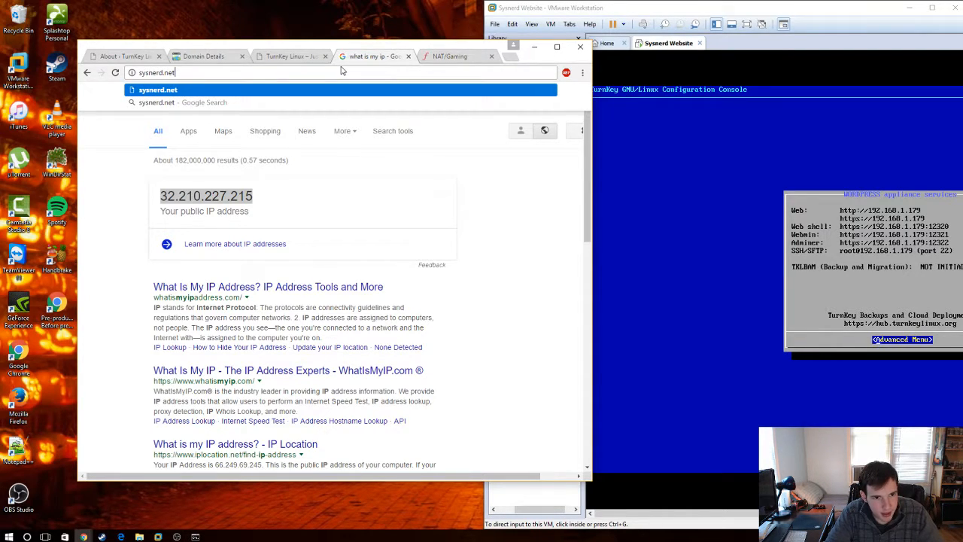
key(Return)
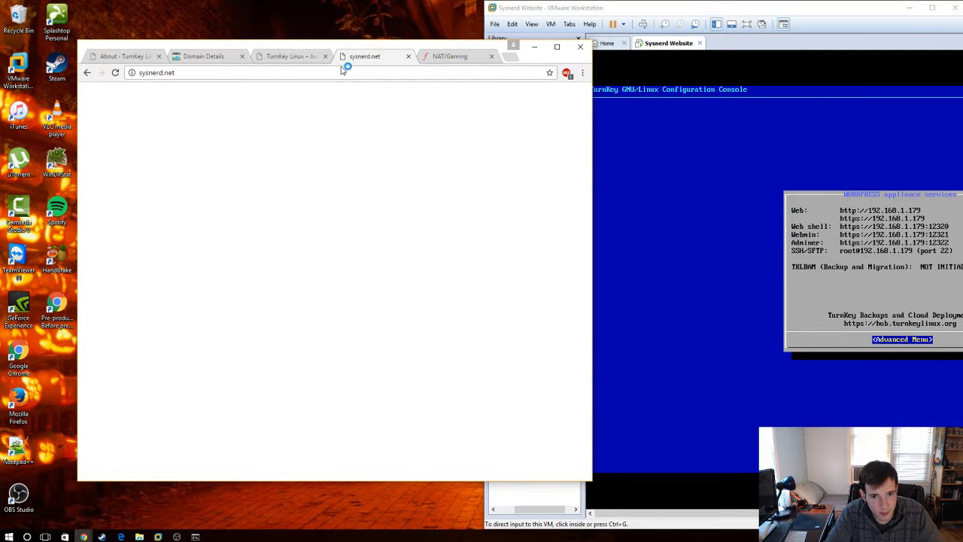
click(326, 72)
key(ctrl+c)
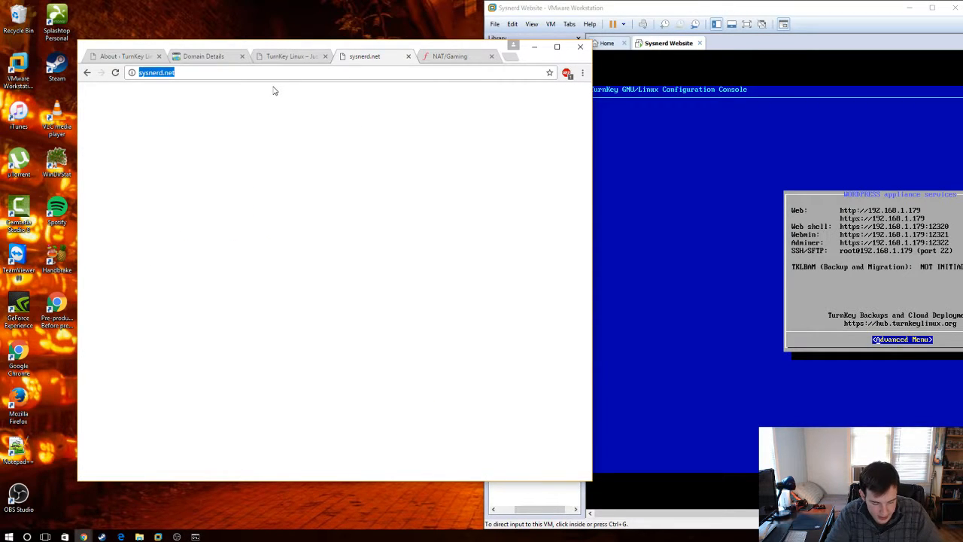
Open a new Microsoft Edge window from the taskbar.
click(122, 536)
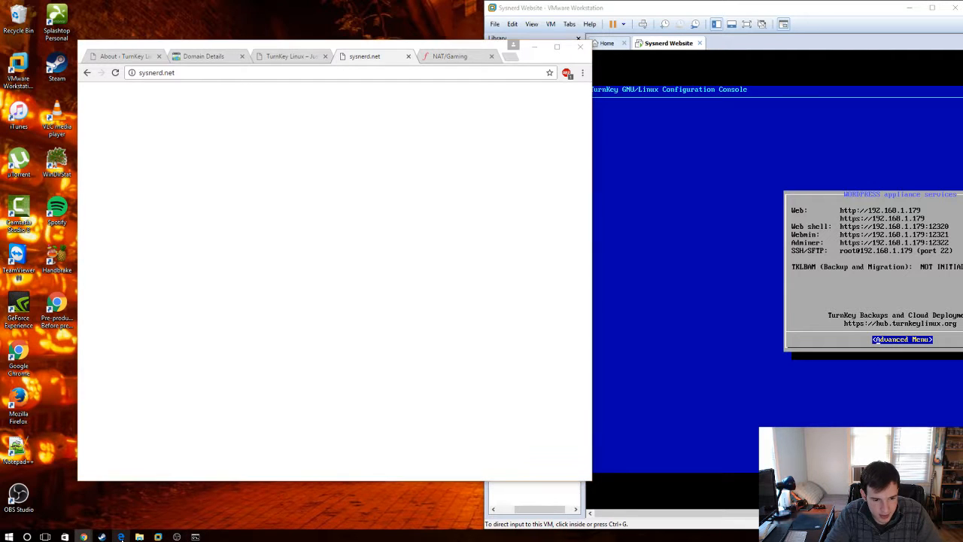
right_click(121, 529)
click(101, 502)
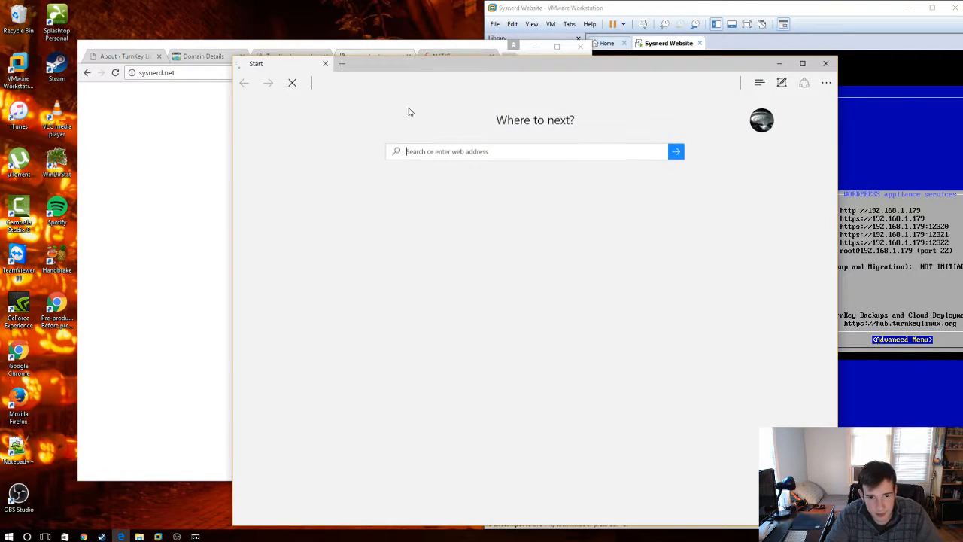
drag(397, 65, 307, 47)
key(ctrl+v)
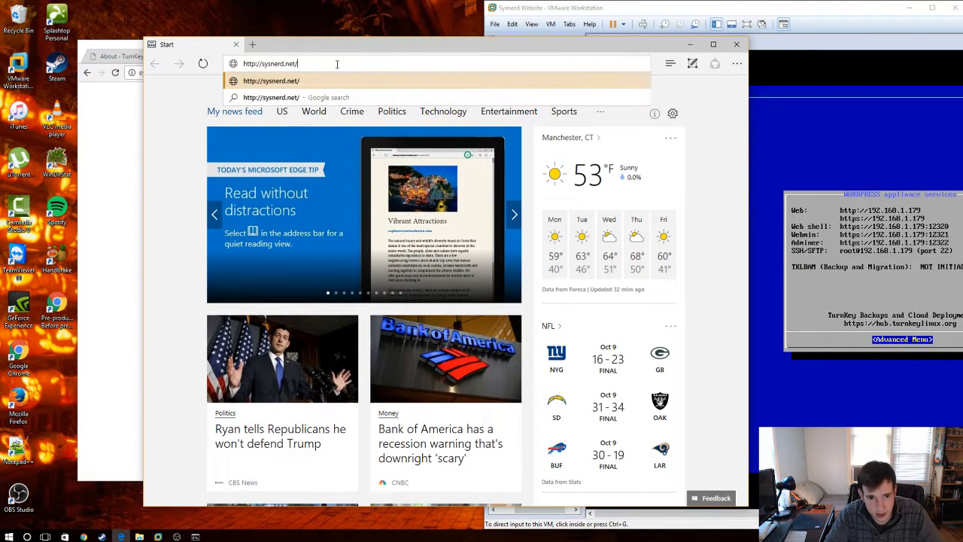
key(Return)
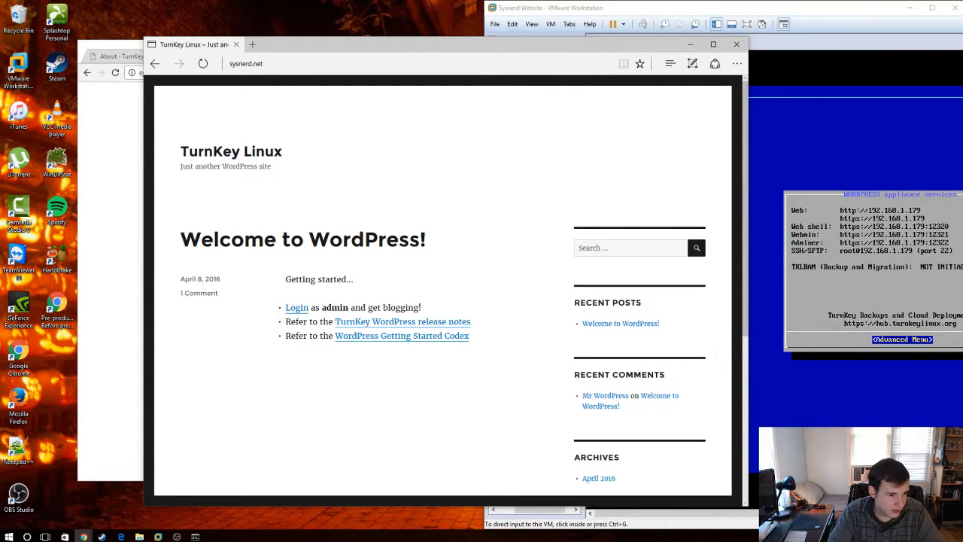
click(176, 536)
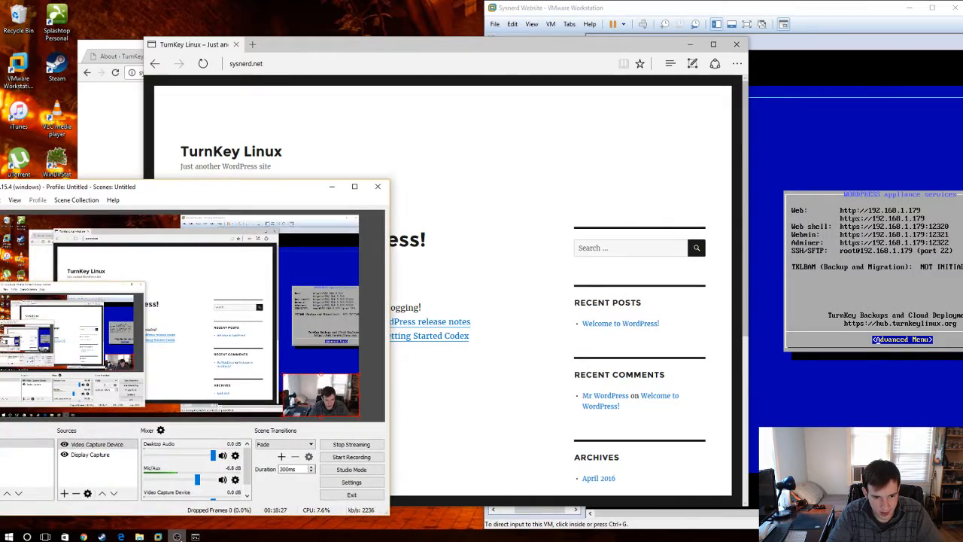
drag(210, 189, 274, 195)
drag(361, 185, 305, 175)
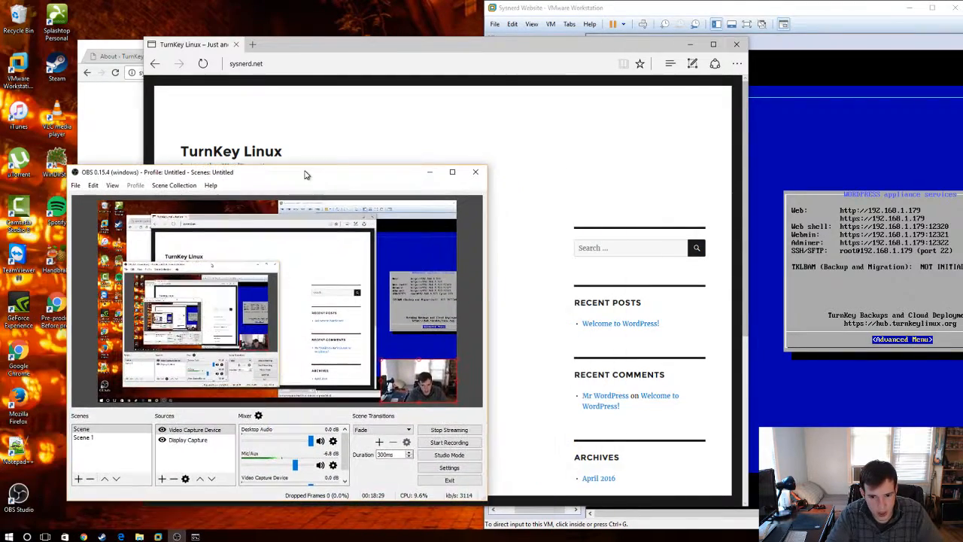